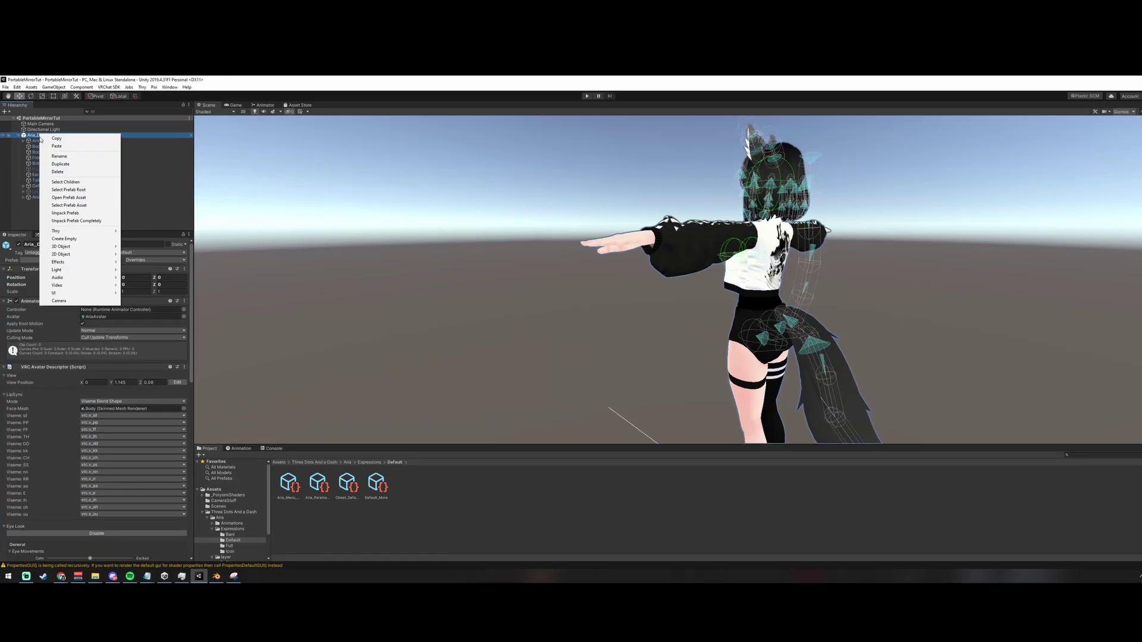
Step: Create an empty child object under Aria_Default_PB named Mirror
click(62, 237)
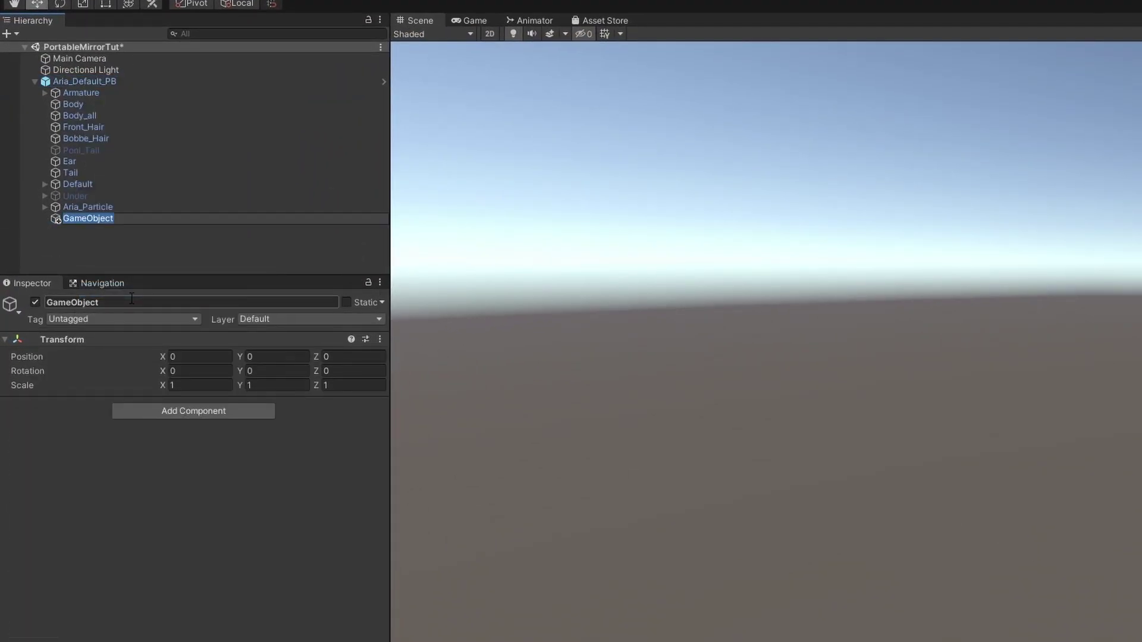
text(Mirror)
key(Return)
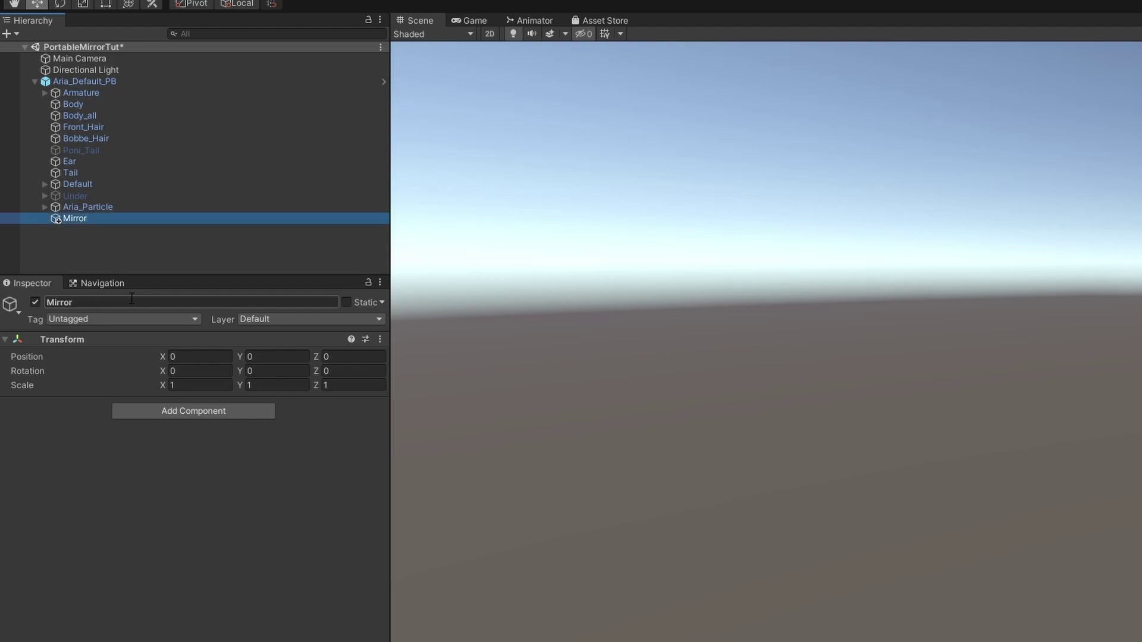
Step: Create a second empty child under Aria_Default_PB named Anchor
right_click(79, 81)
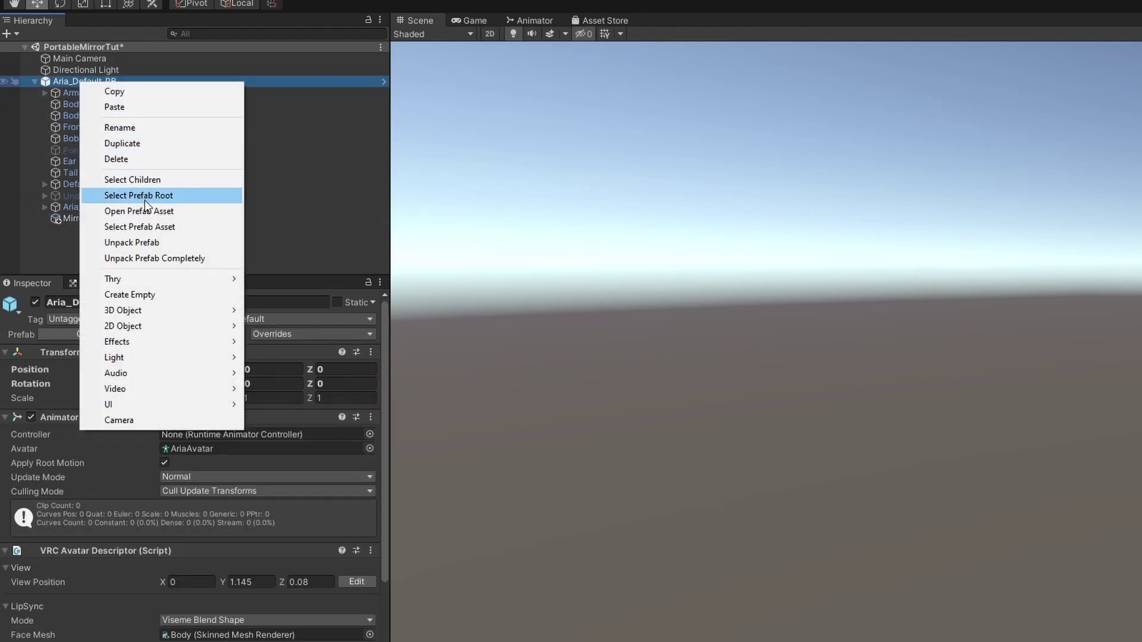
click(154, 295)
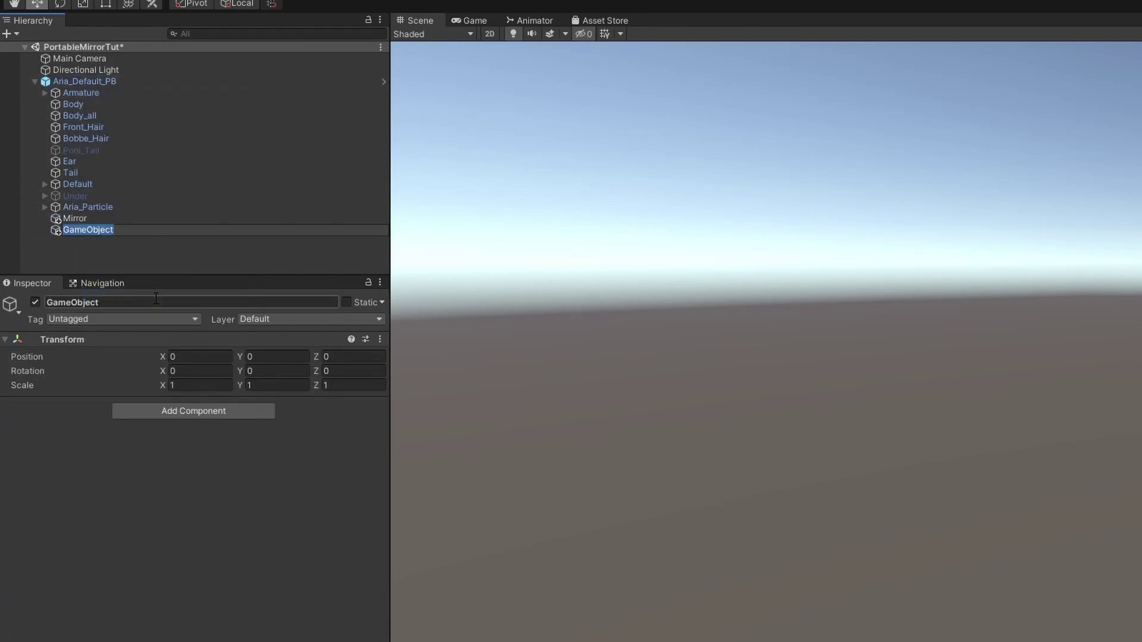
text(Anchor)
key(Return)
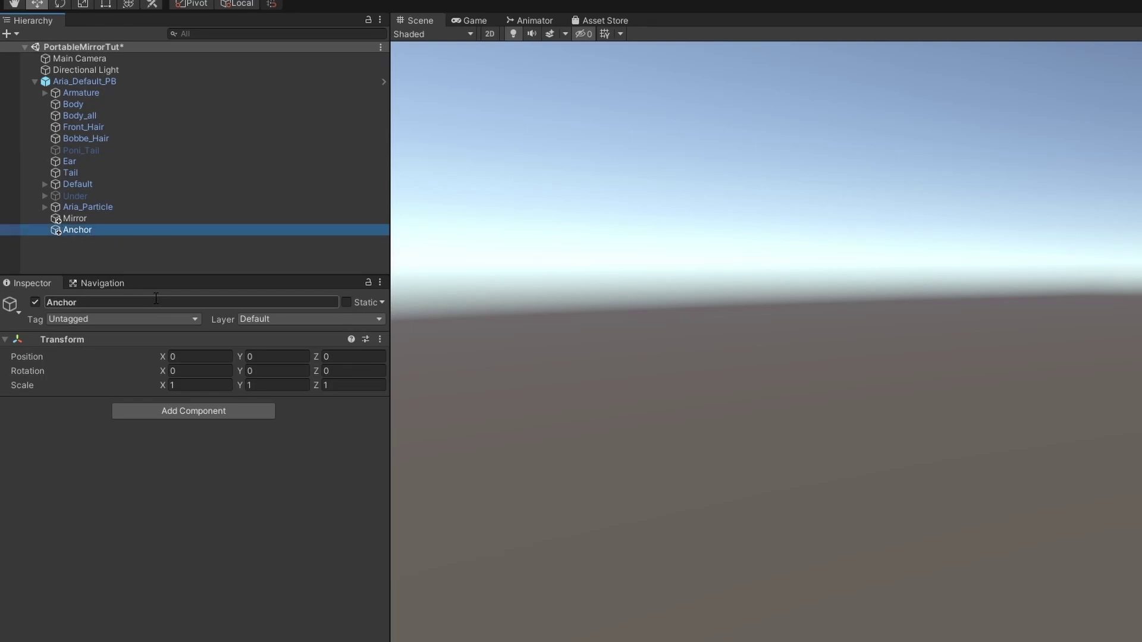
Step: Add a Parent Constraint and a Rotation Constraint to Mirror
click(113, 220)
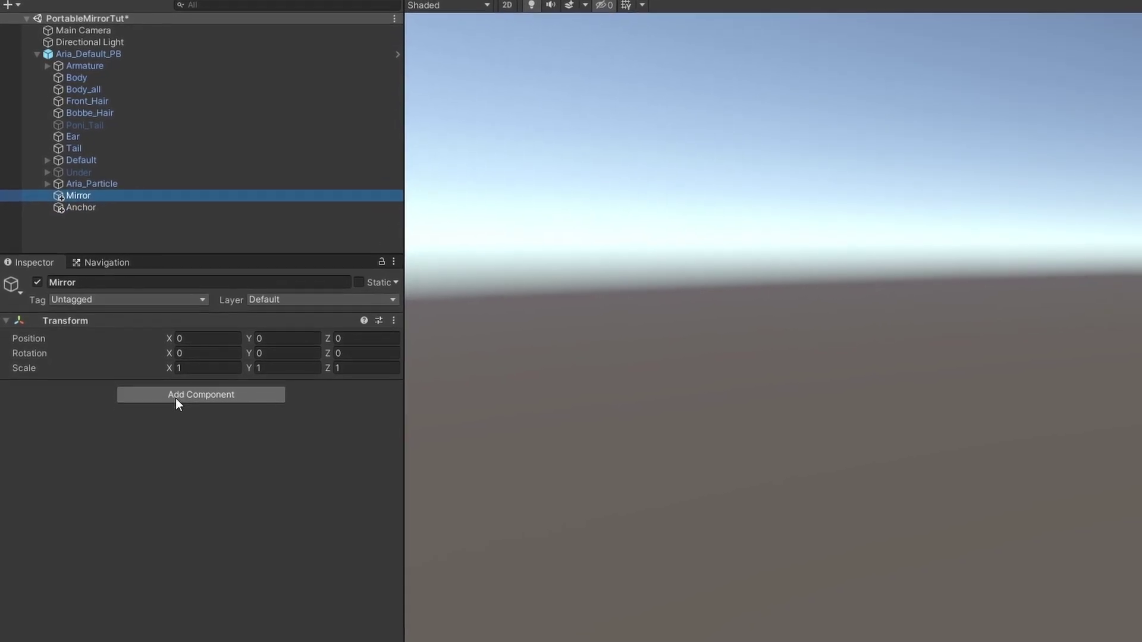
click(166, 413)
click(221, 437)
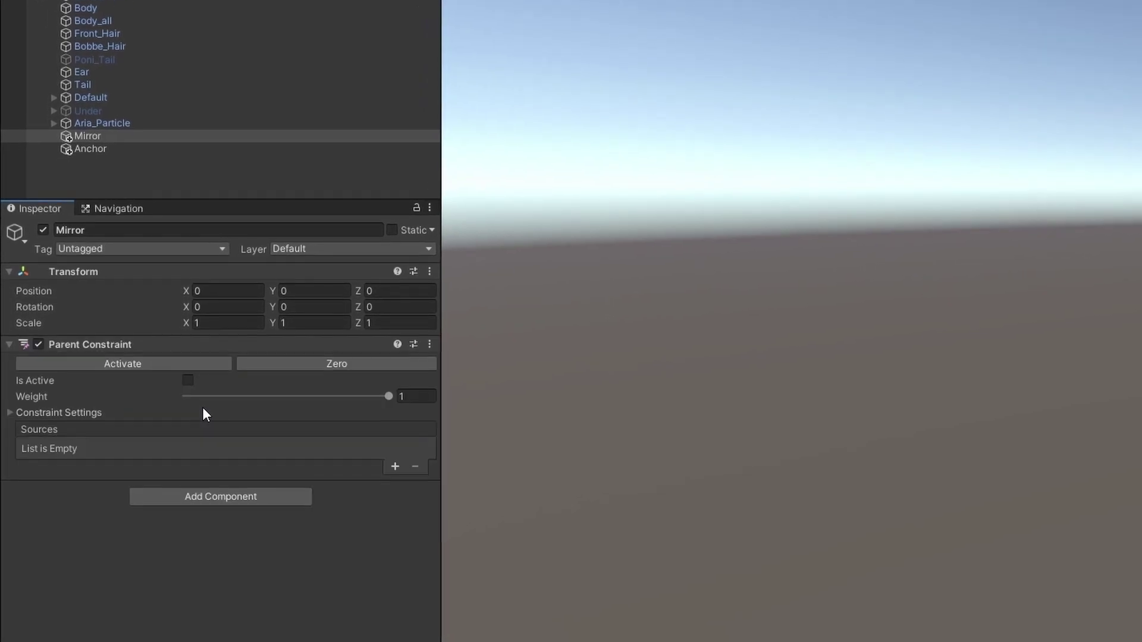
click(205, 497)
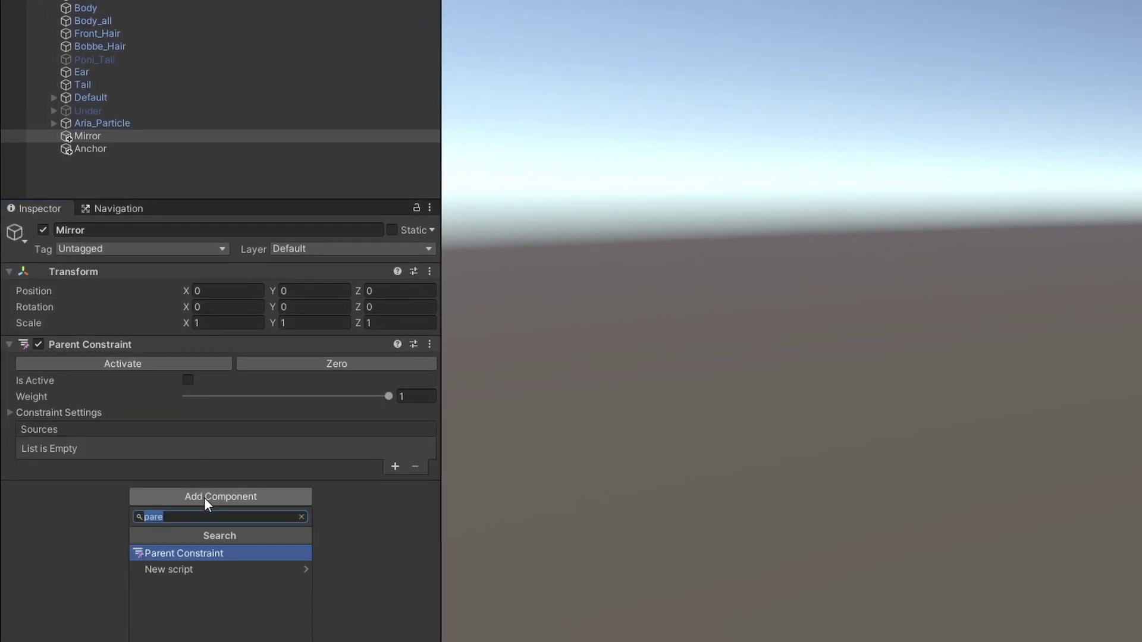
text(rotat)
key(Return)
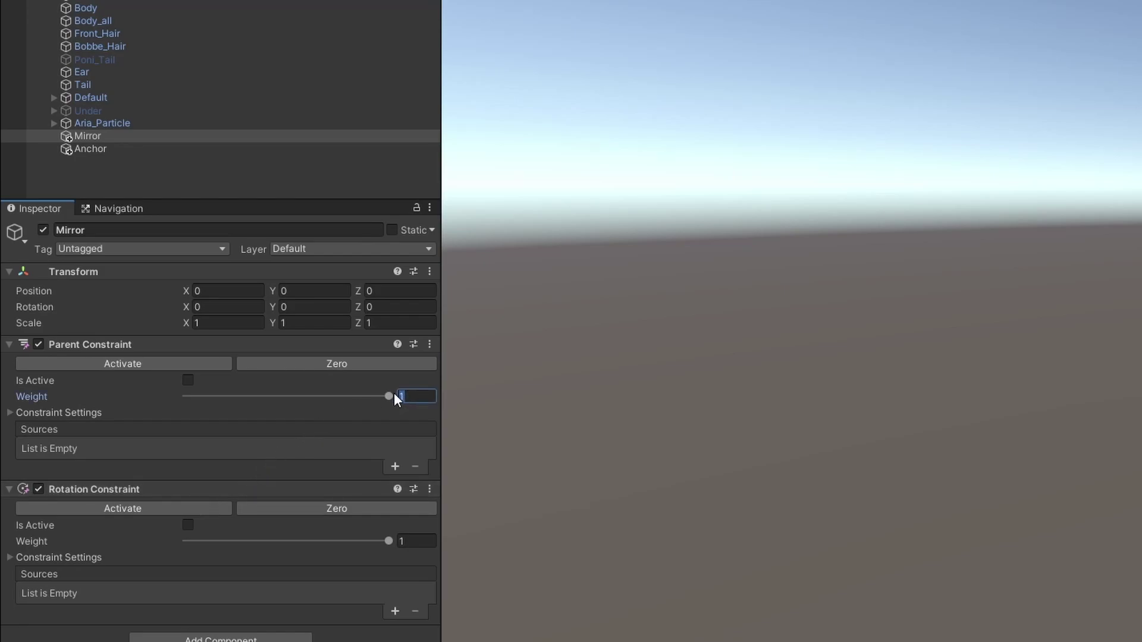
Step: Set the Parent Constraint weight to 0.5 with Anchor as its source at -1
text(0.5)
click(394, 466)
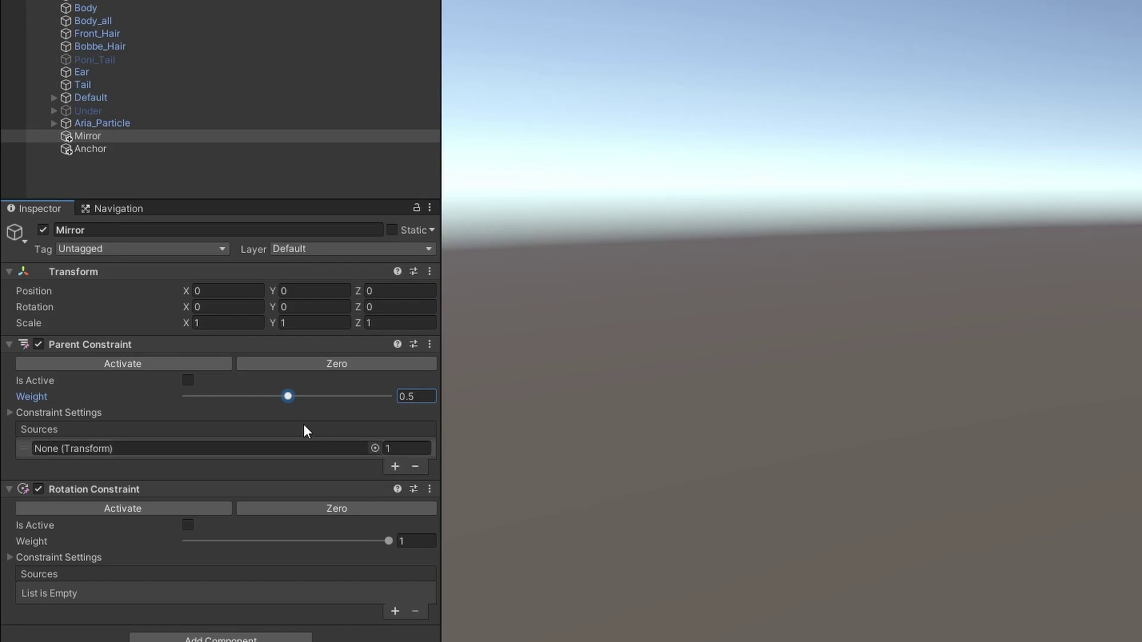
drag(90, 150, 156, 447)
click(396, 449)
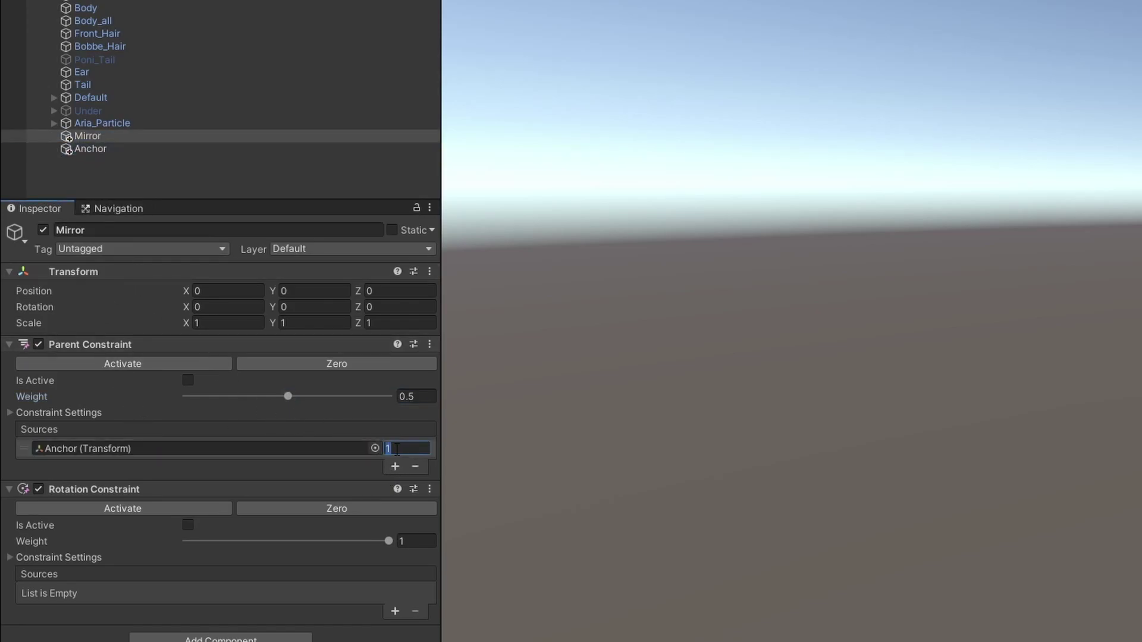
text(-1)
Step: Source the Rotation Constraint from Anchor at -0.5 and activate the Parent Constraint
click(396, 612)
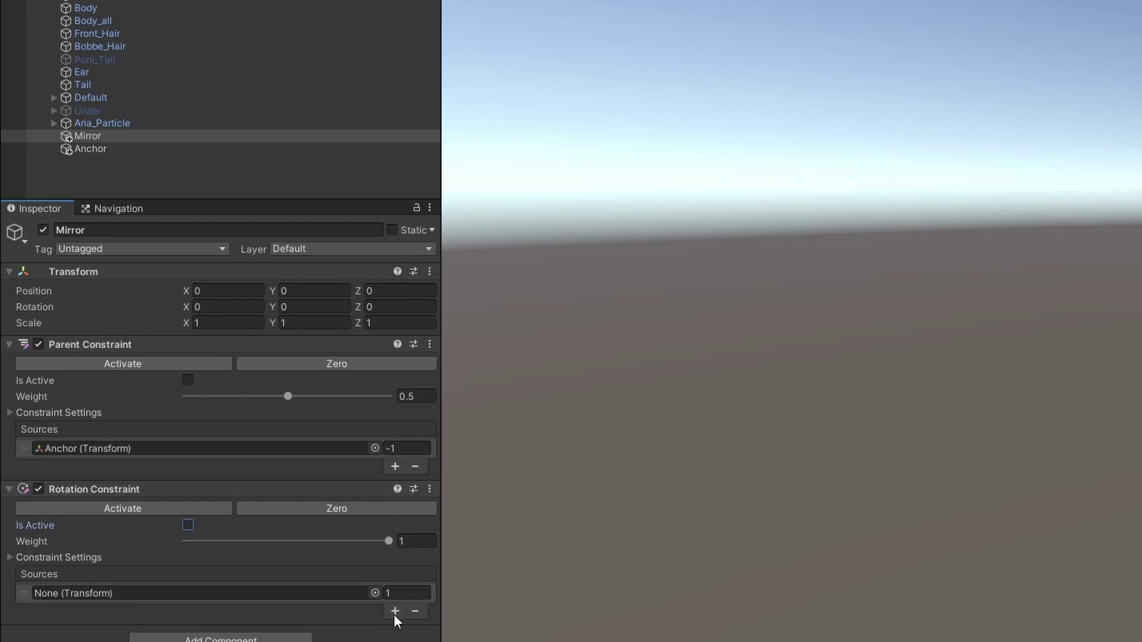
drag(103, 156, 119, 593)
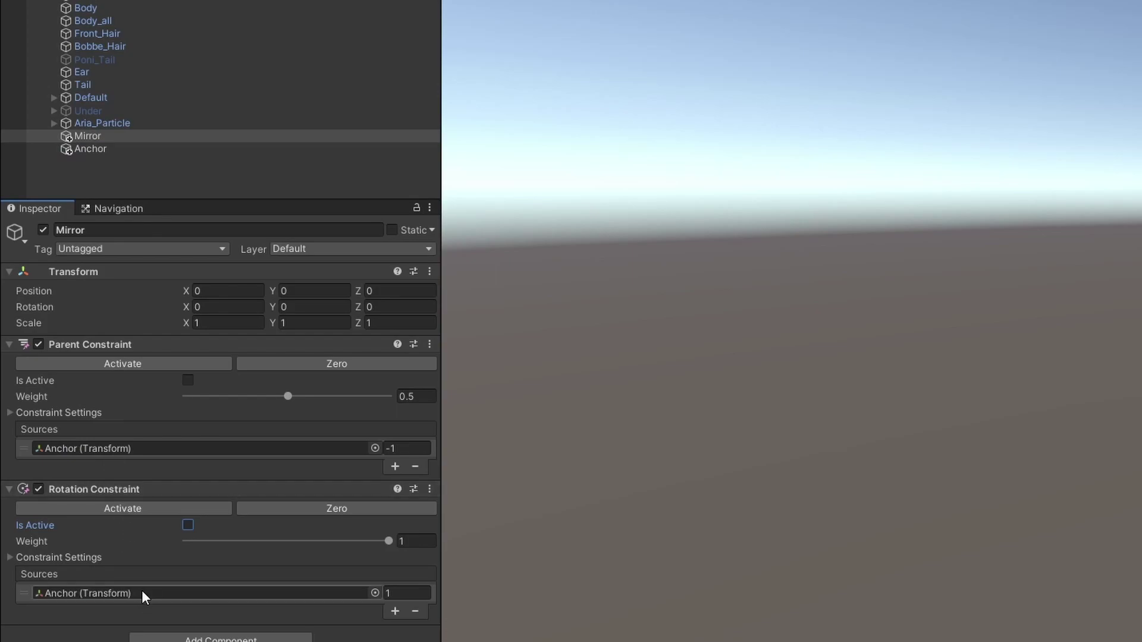
click(385, 593)
text(-0.5)
click(188, 380)
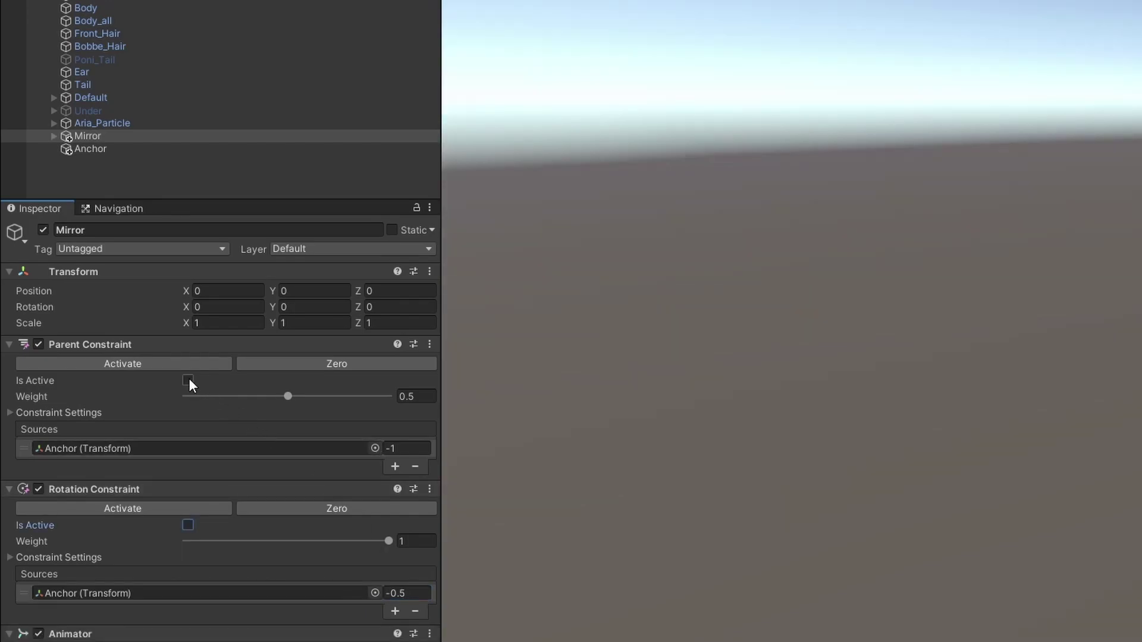
click(188, 525)
click(189, 525)
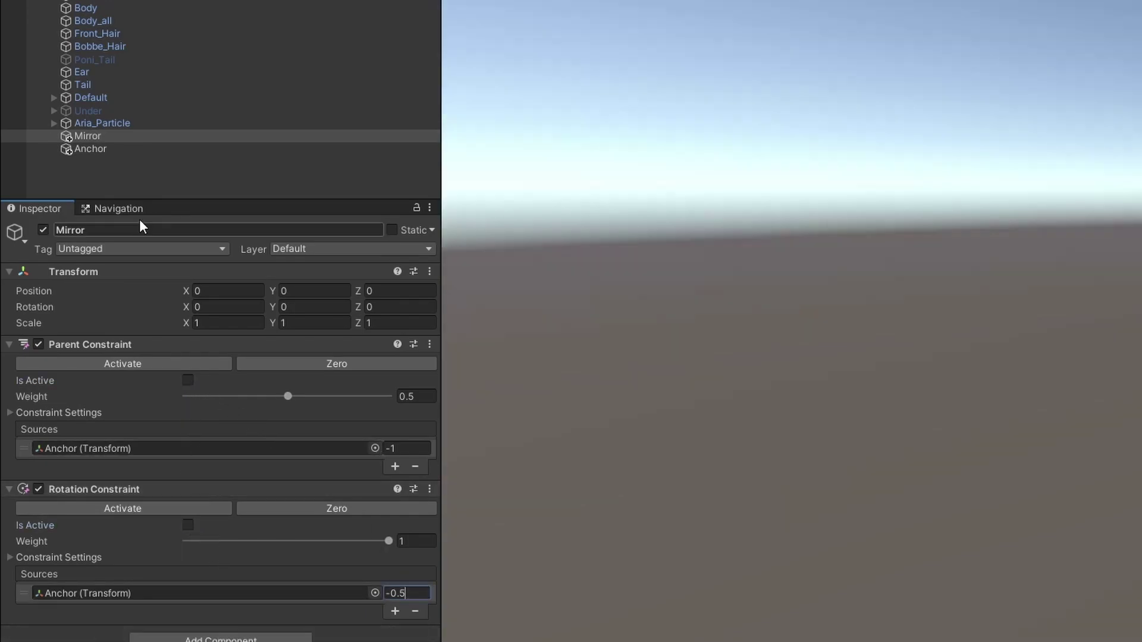
Step: Create an empty child inside Mirror named Container
right_click(83, 137)
click(153, 324)
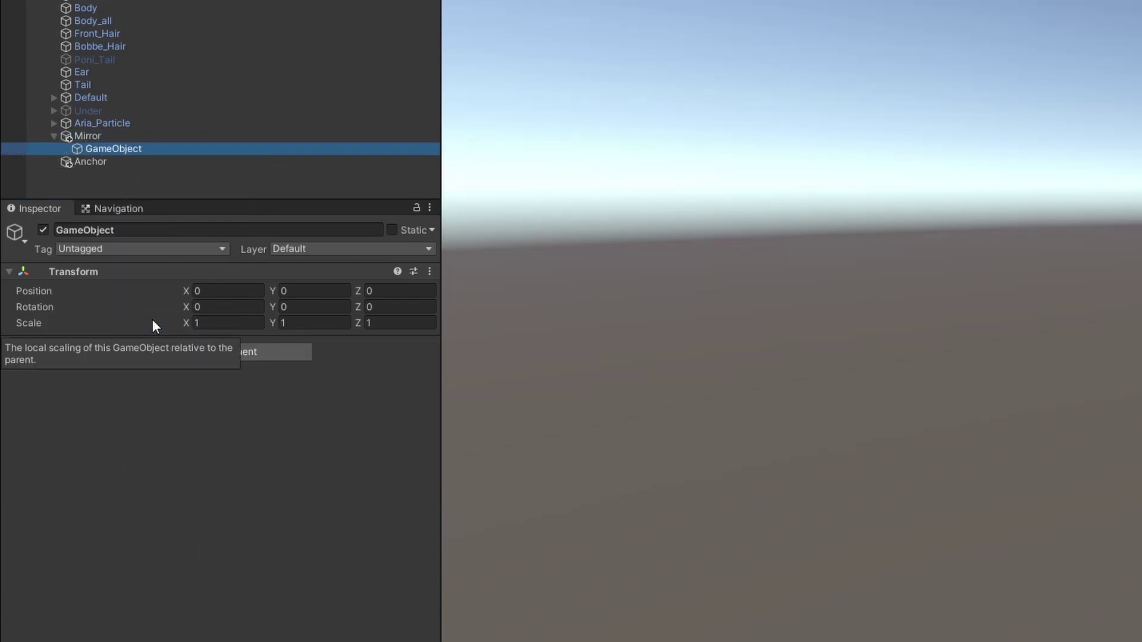
text(Container)
key(Return)
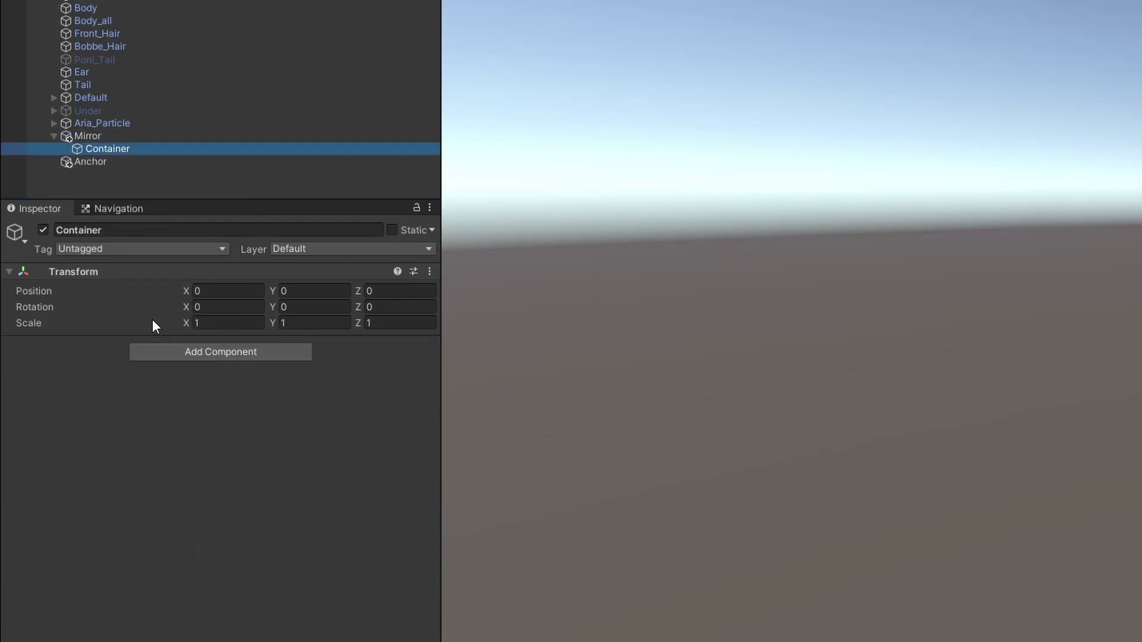
Step: Give Container a Parent Constraint with Anchor as its source
click(205, 351)
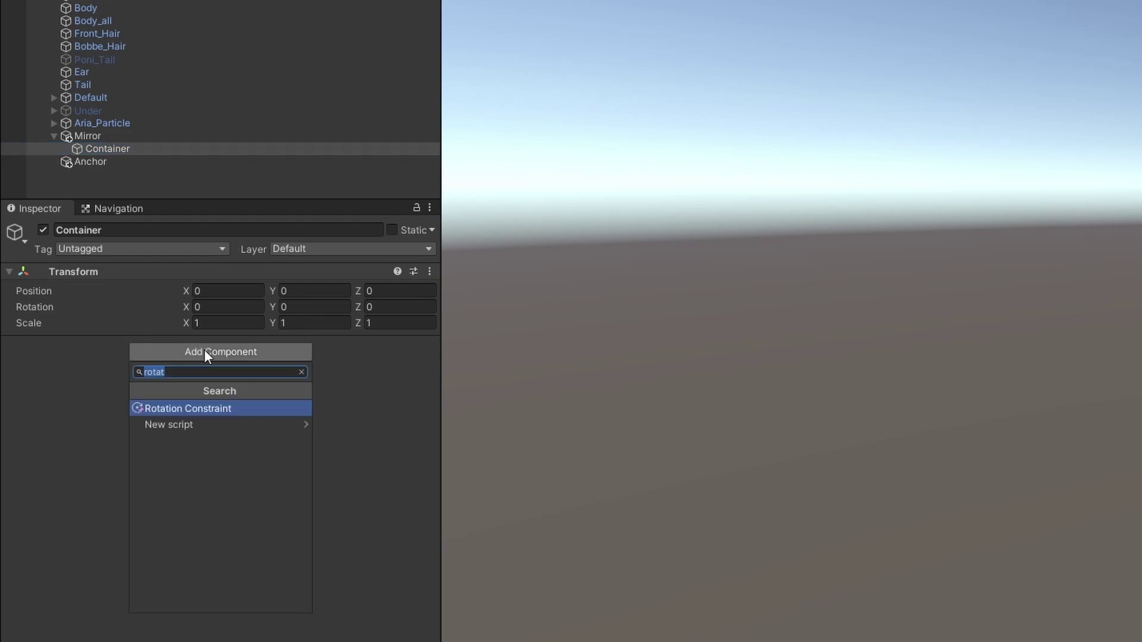
text(pra)
key(BackSpace)
key(BackSpace)
text(are)
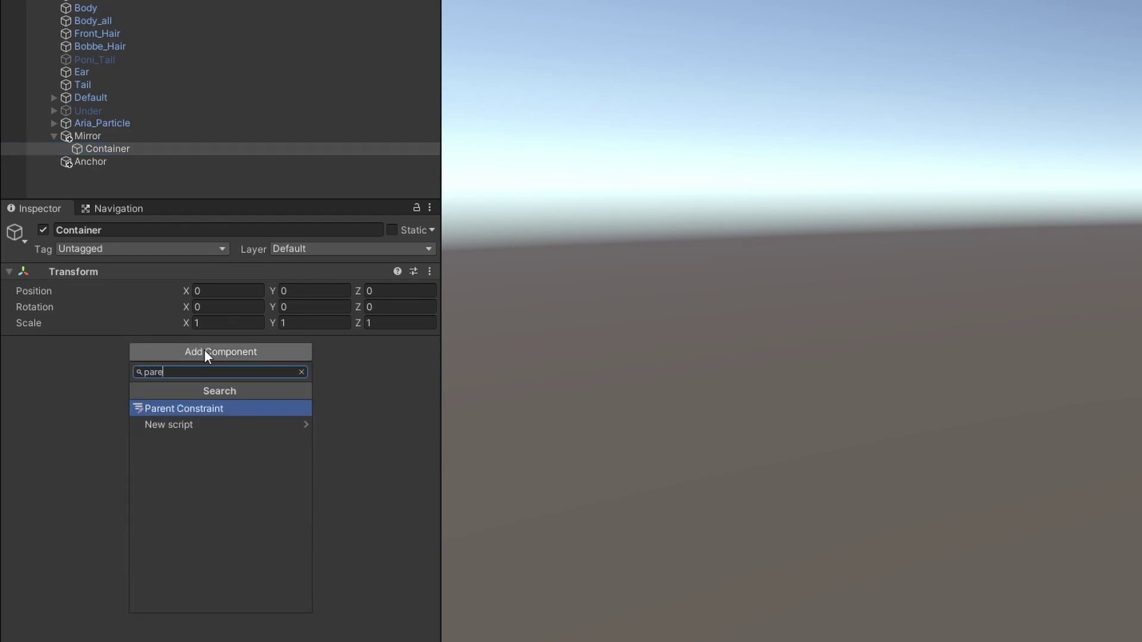
key(Return)
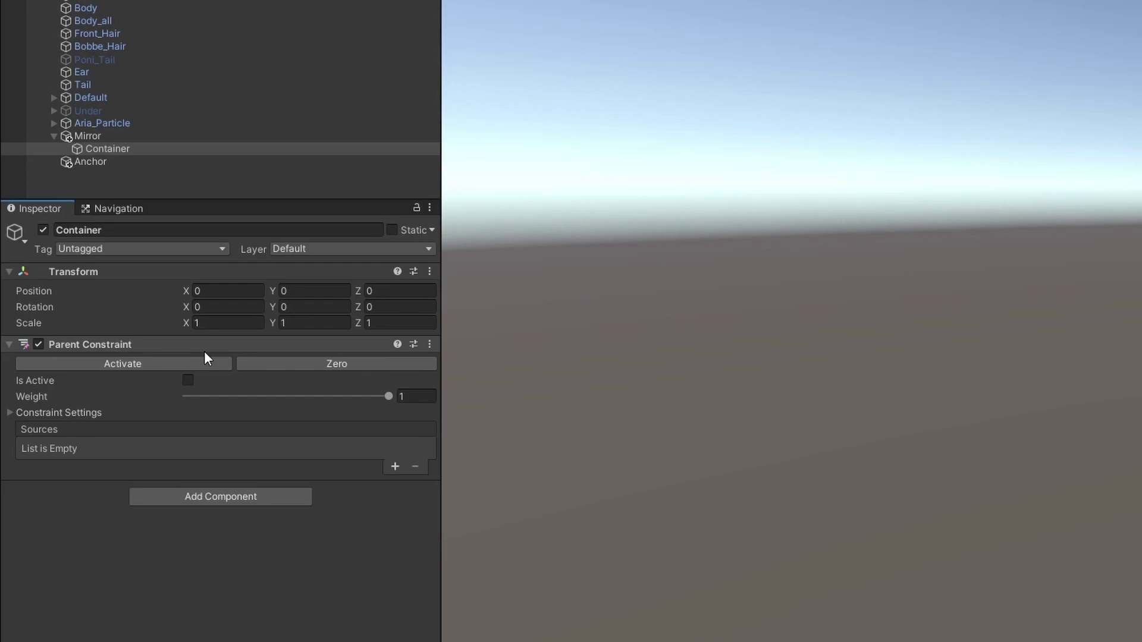
click(394, 467)
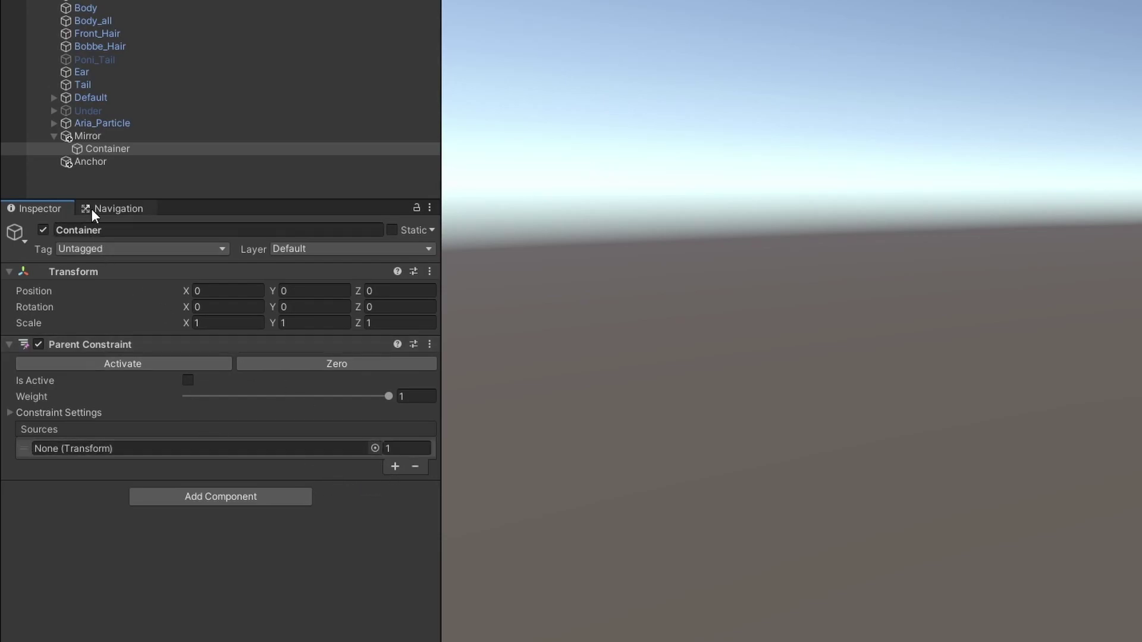
drag(93, 162, 149, 452)
Step: Create a 3D Plane under Container and delete its Mesh Collider component
right_click(99, 149)
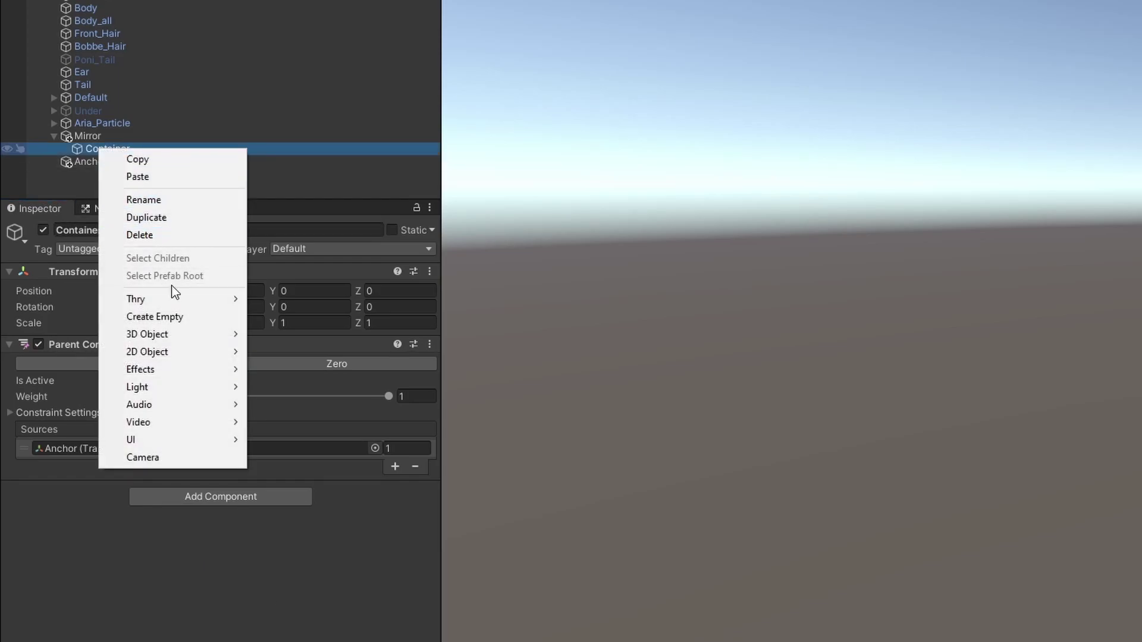
mouse_move(194, 339)
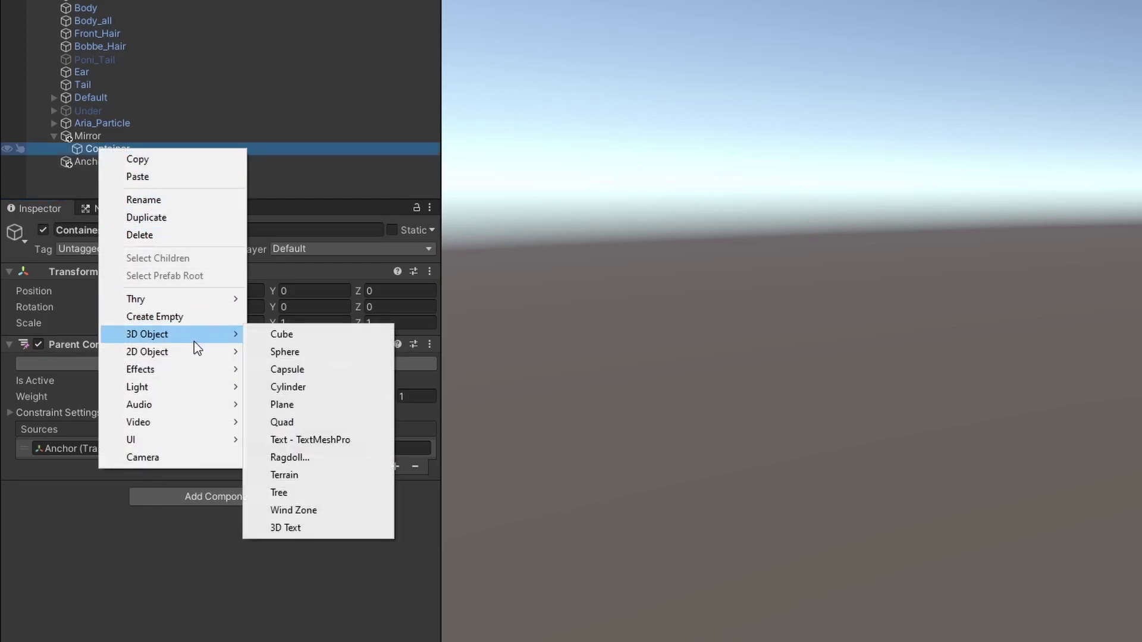
click(290, 408)
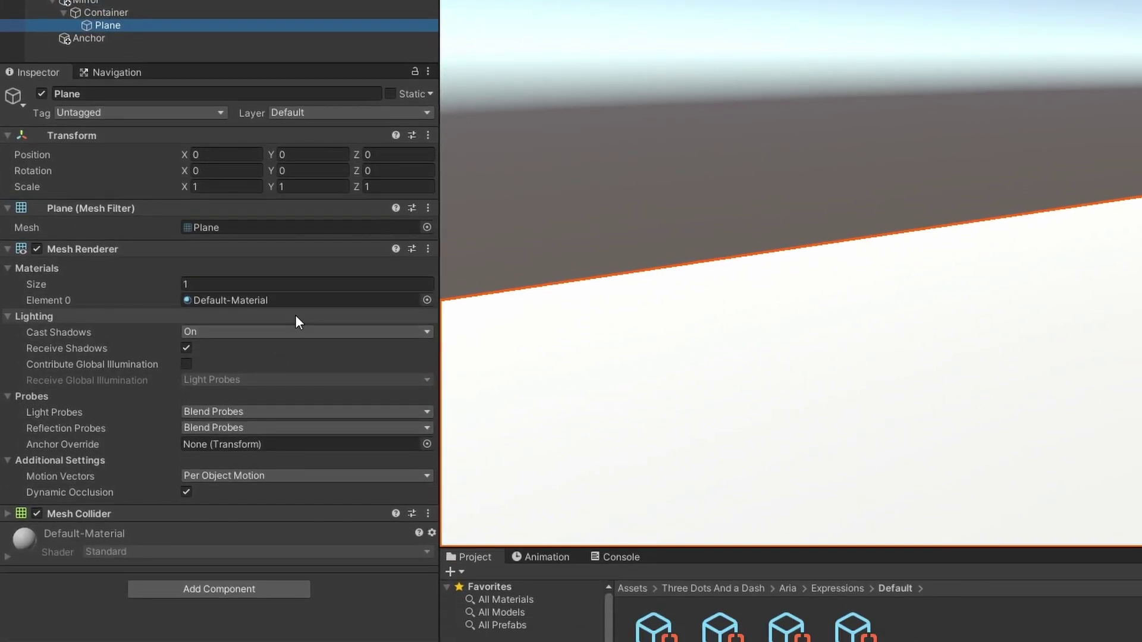
click(428, 514)
click(475, 554)
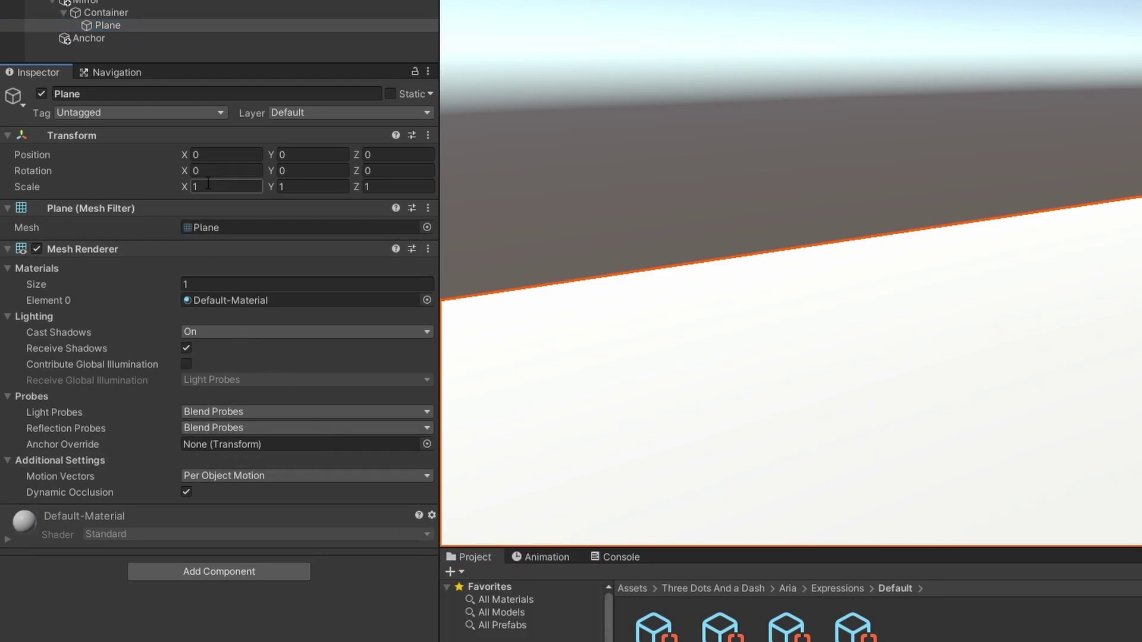
Step: Set the Plane's position to Y 0.985, Z 2 and its X rotation to -90
click(306, 155)
text(0.985)
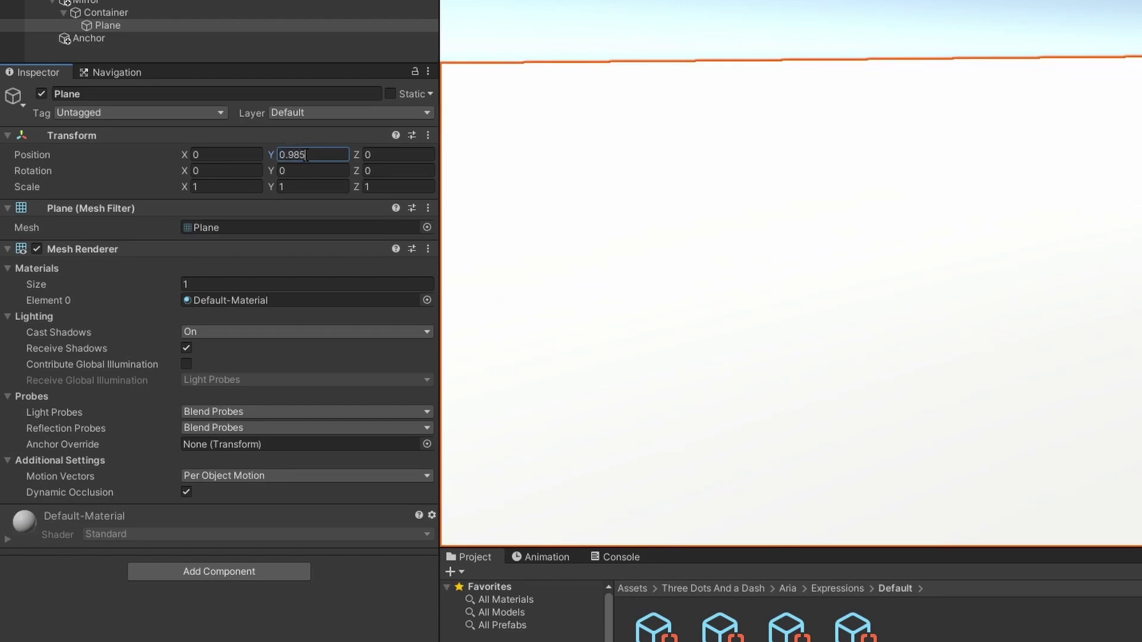
key(Tab)
text(2)
key(Tab)
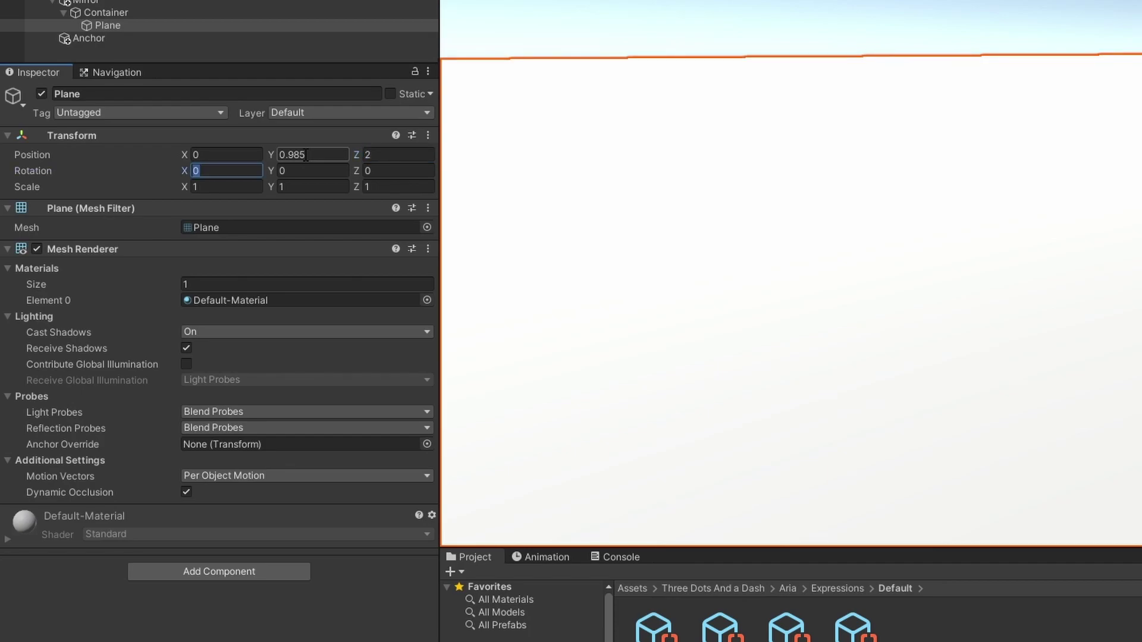
text(-90)
key(Tab)
key(Tab)
key(Tab)
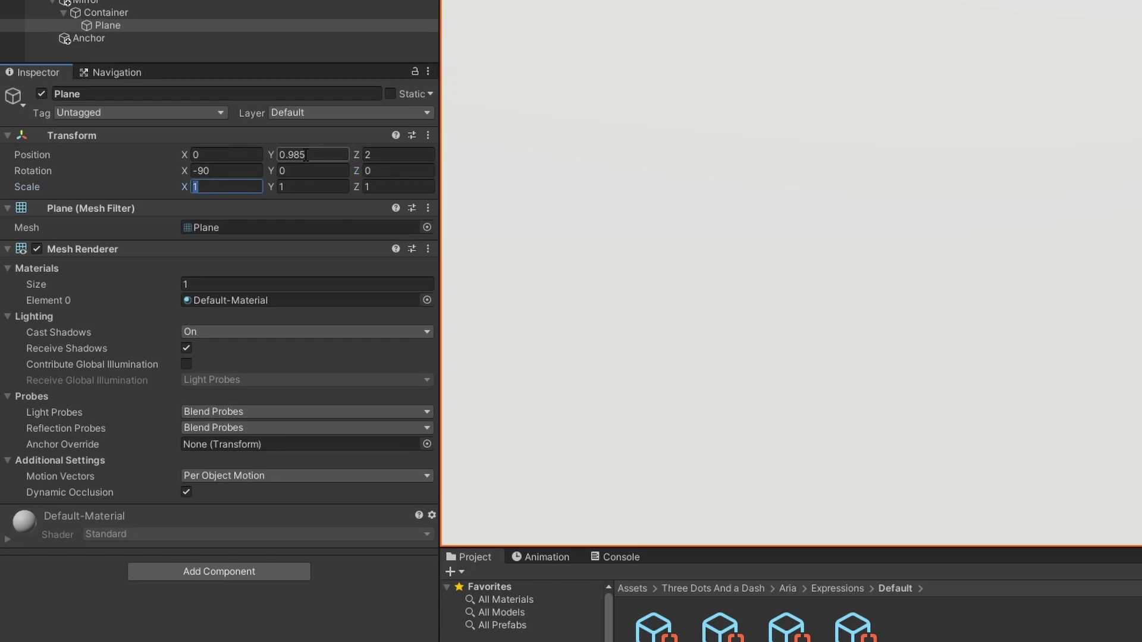
Step: Set the Plane's scale to 0.4, 0.2 and -0.2
text(0..4)
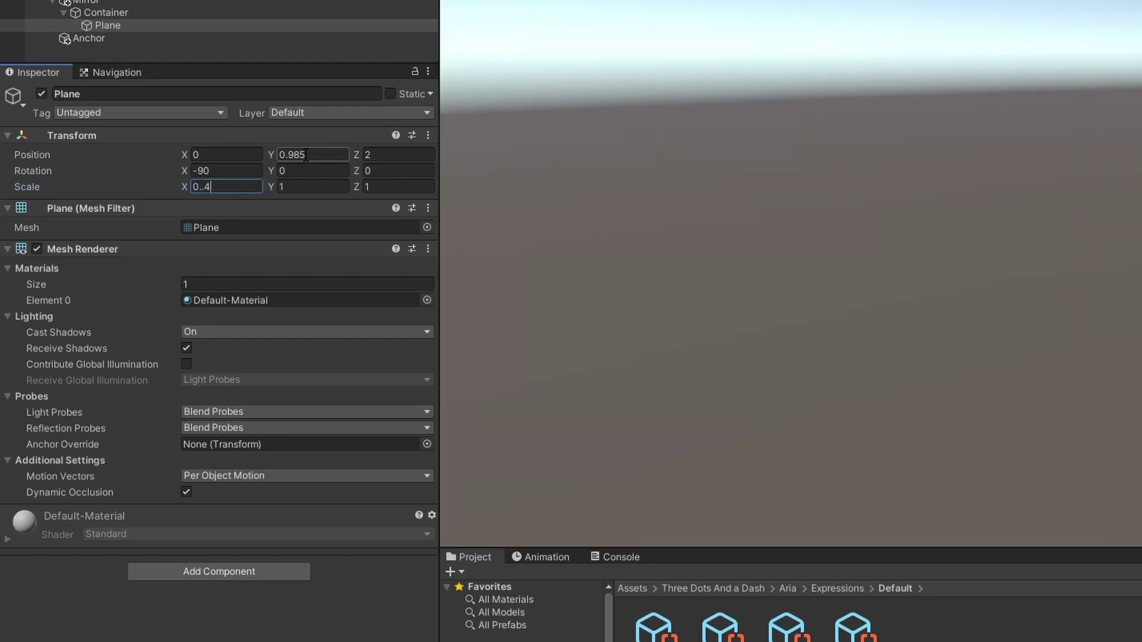
key(BackSpace)
text(4)
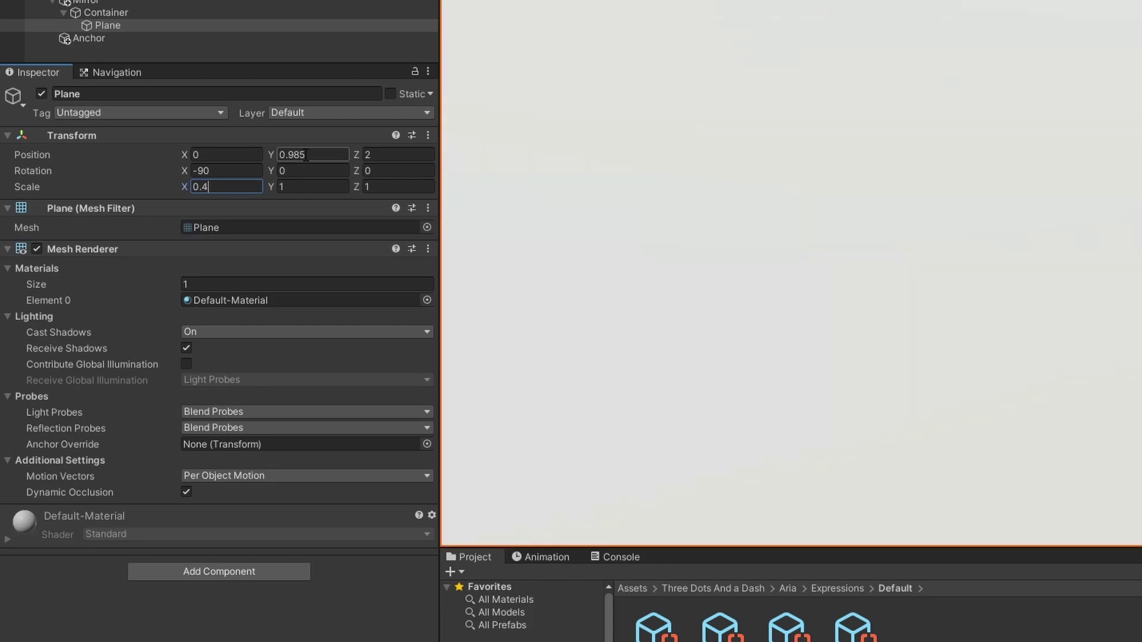
key(Tab)
text(0.2)
key(Tab)
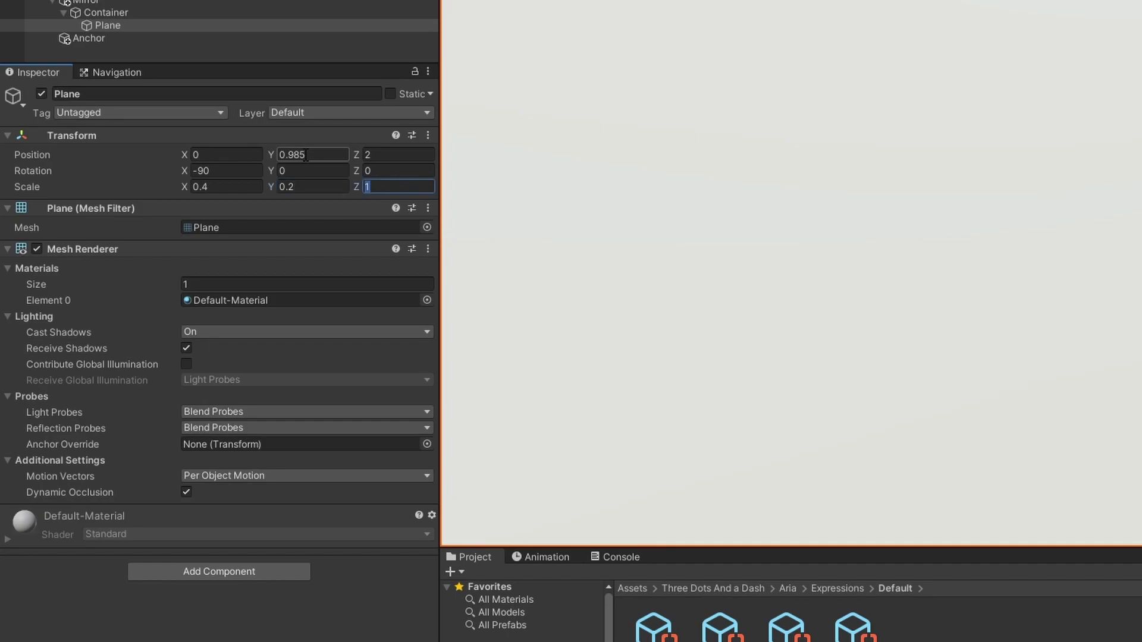
text(-0.2)
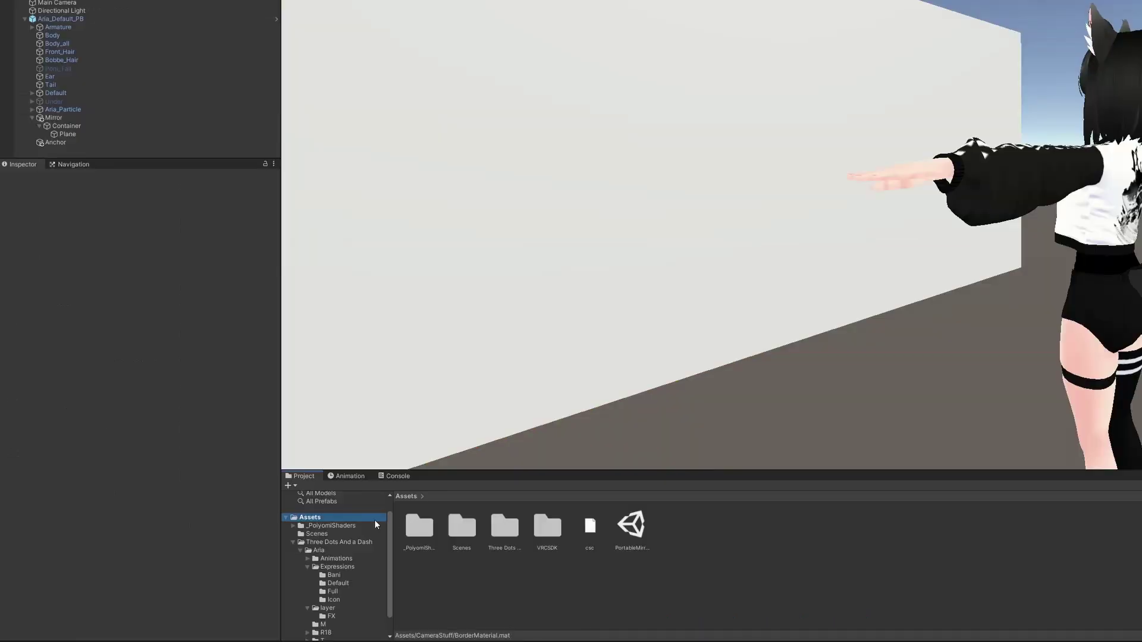
Step: Create a new folder in Assets named CameraStuff
right_click(360, 519)
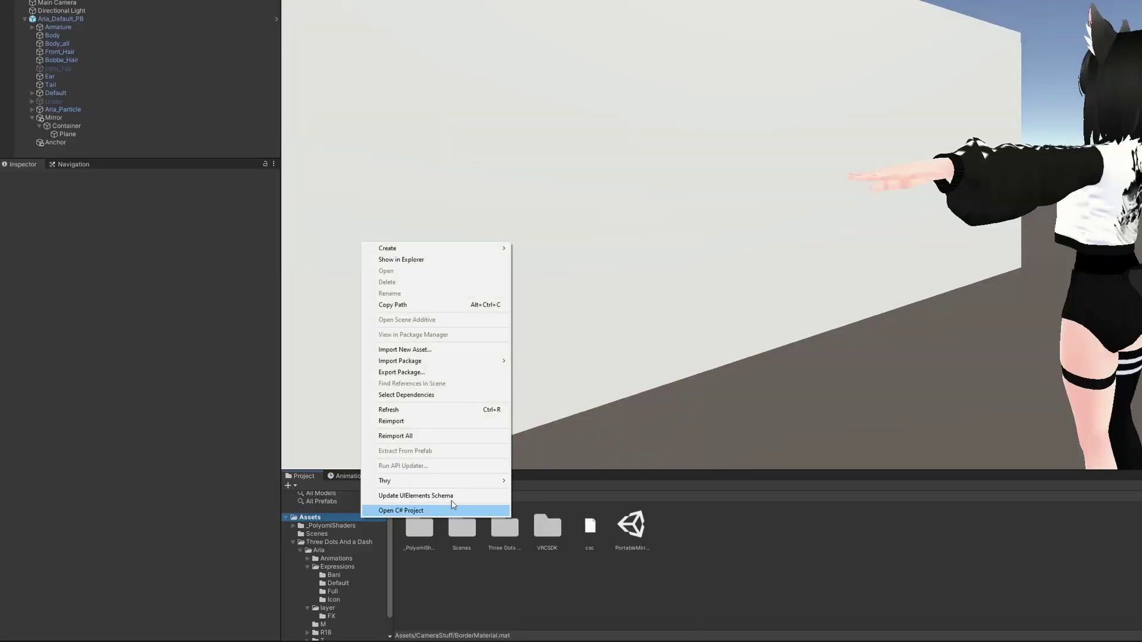
mouse_move(459, 251)
click(534, 263)
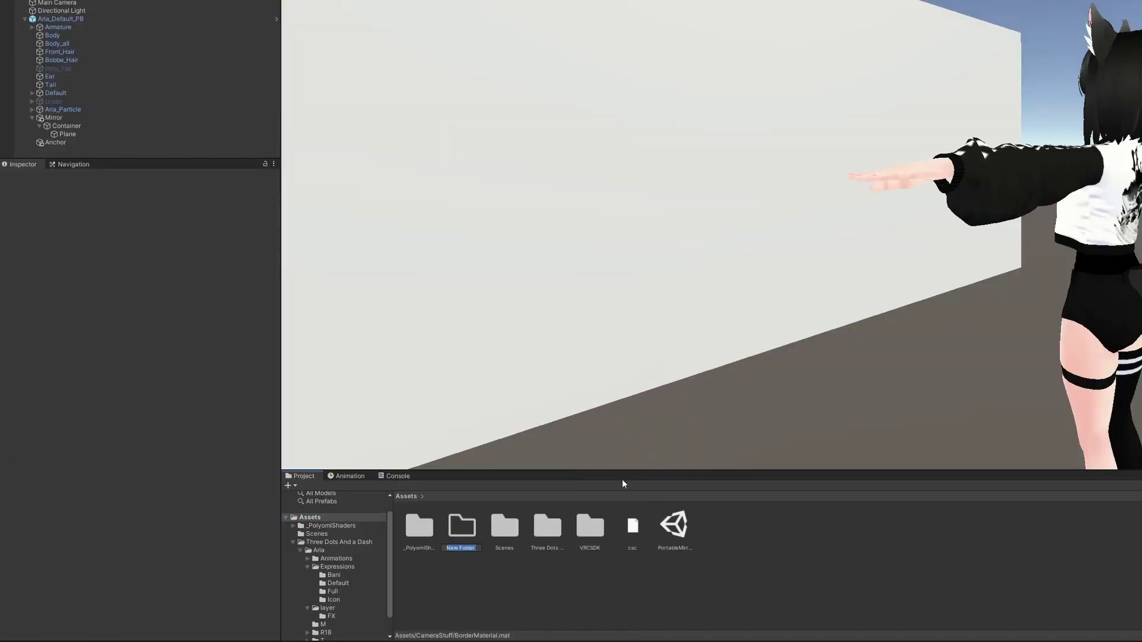
text(CameraStuff)
key(Return)
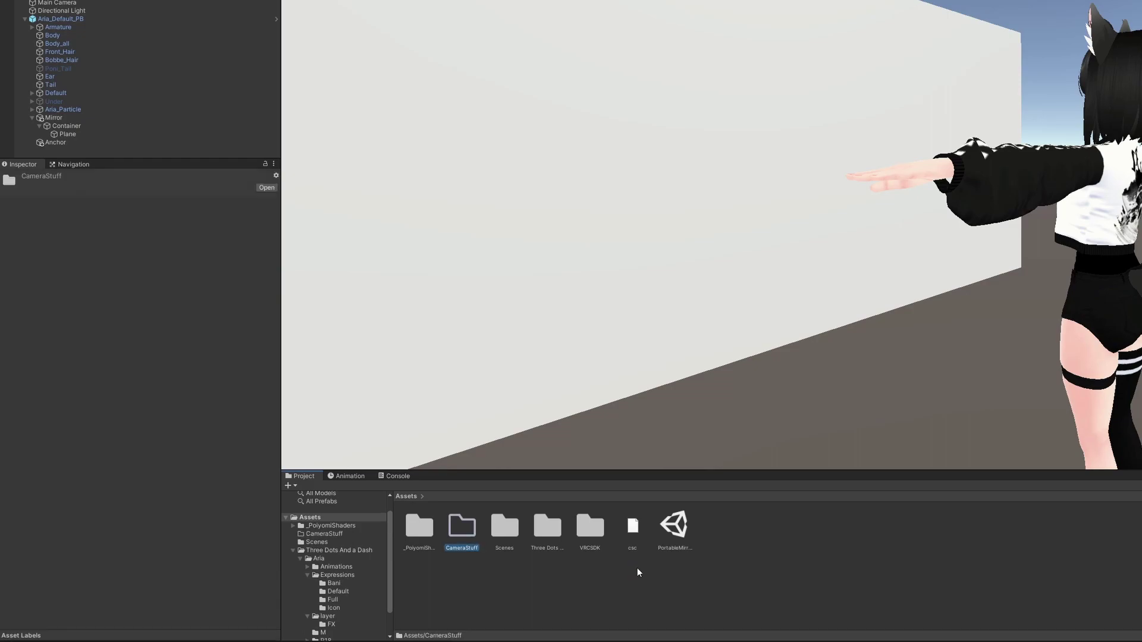
Step: Open the empty CameraStuff folder, ready to create assets inside it
click(323, 533)
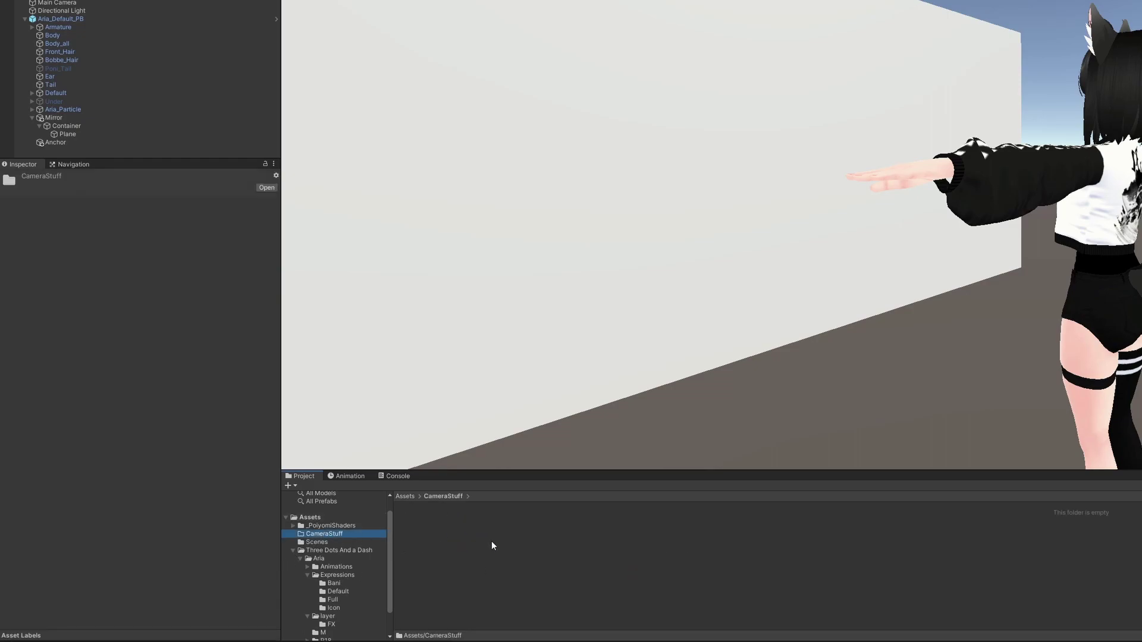
click(491, 541)
right_click(491, 541)
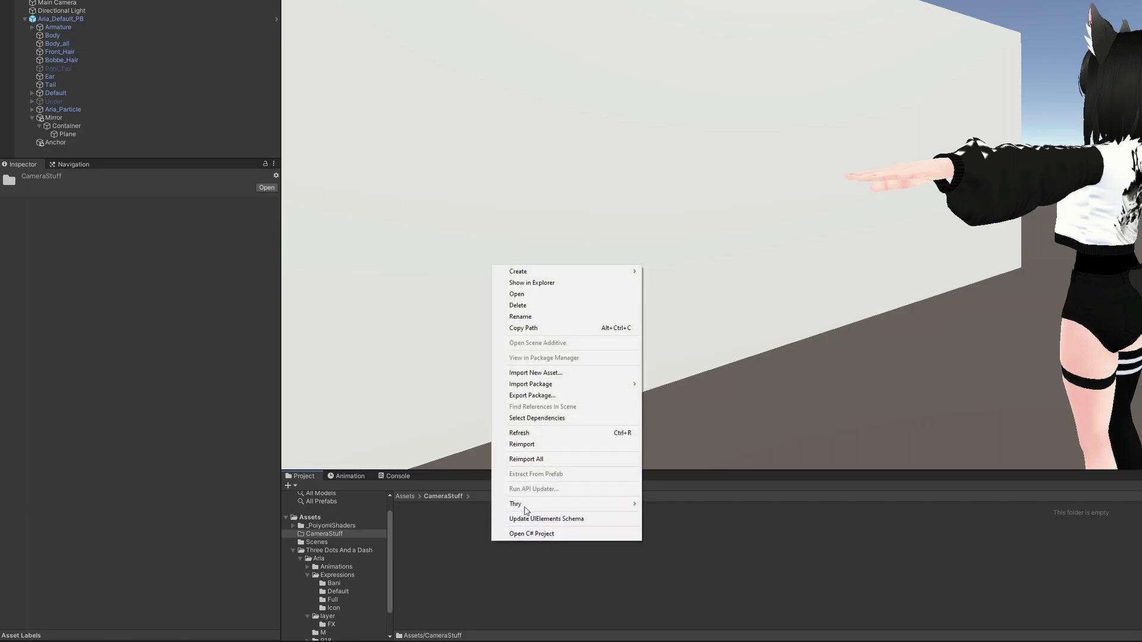
Step: Create a render texture in CameraStuff named MirrorCamera
mouse_move(580, 271)
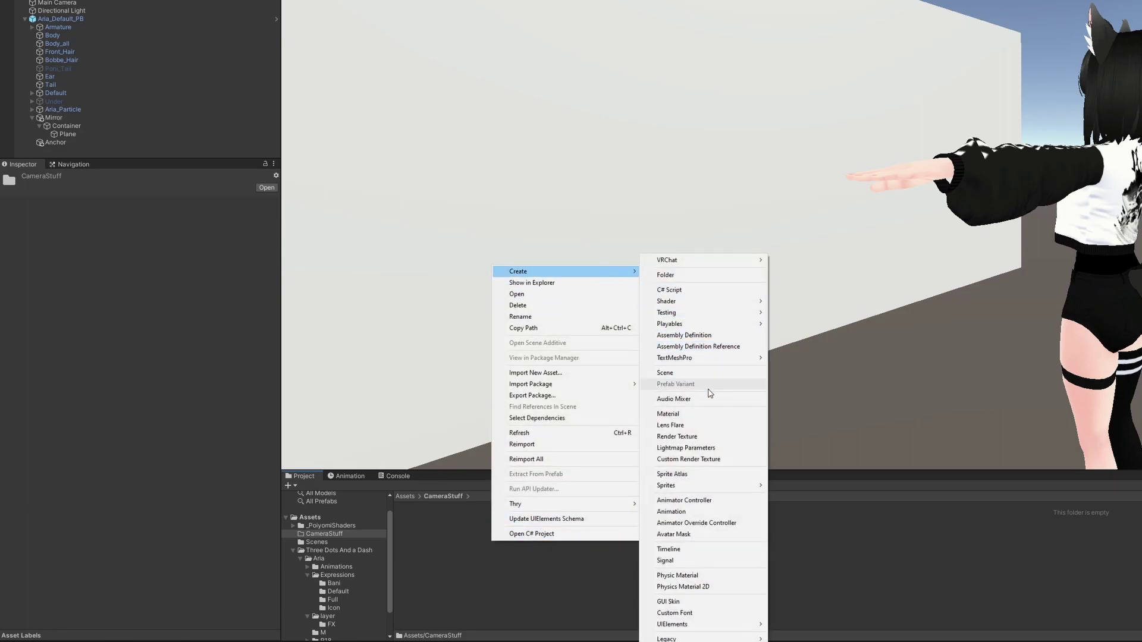
click(709, 437)
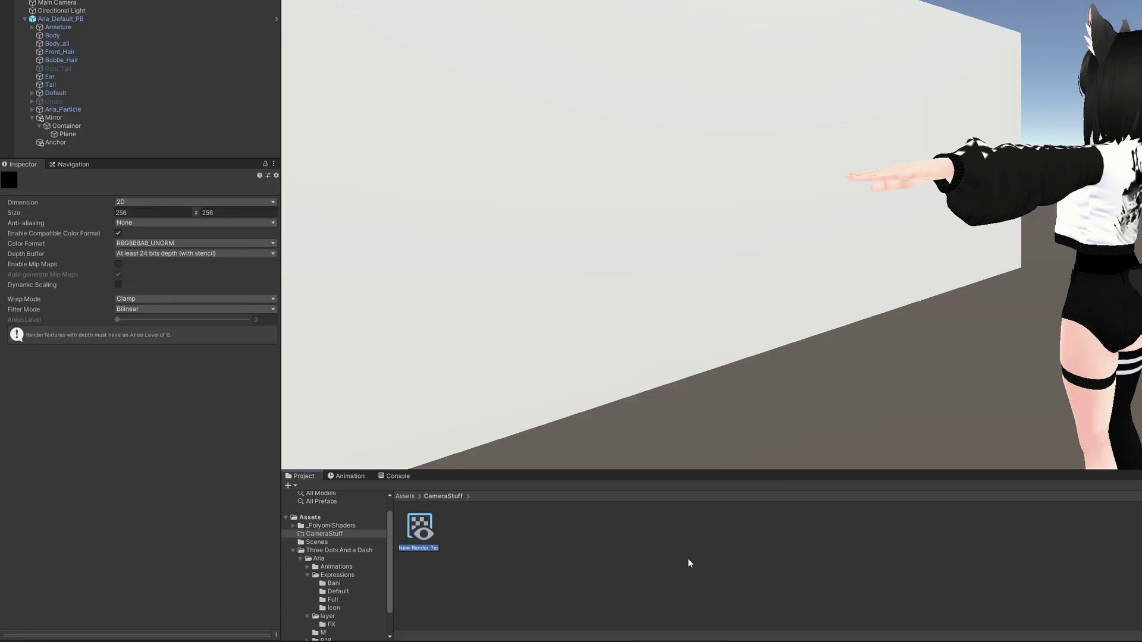
text(MirrorCamera)
key(Return)
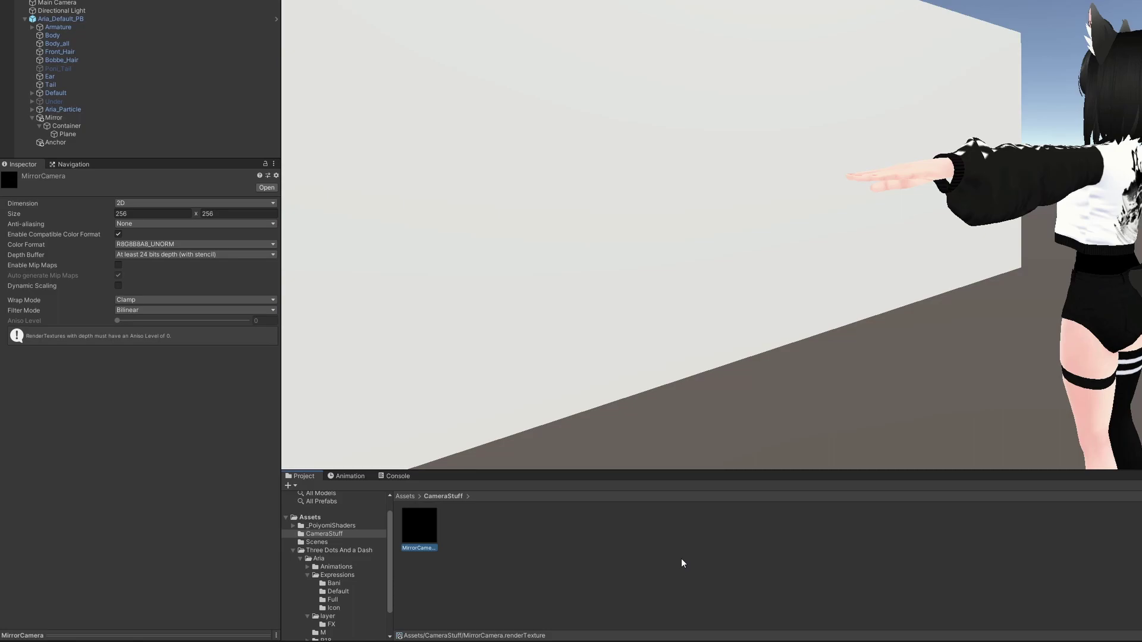
Step: Set the MirrorCamera render texture size to 2048 x 1024
click(161, 213)
text(2048)
key(Tab)
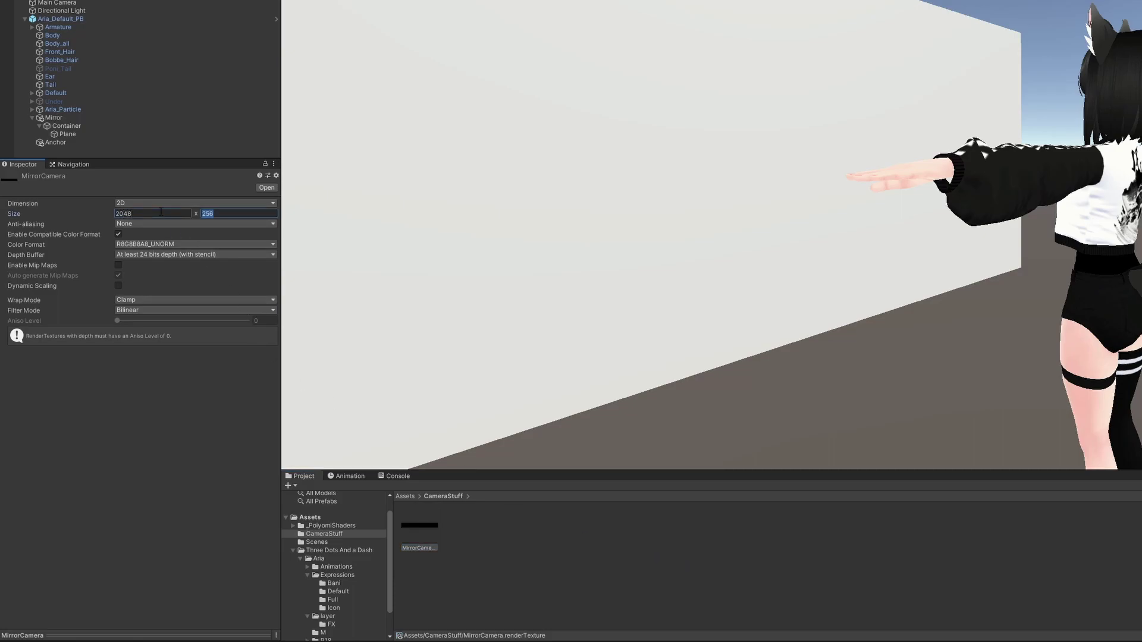
text(1024)
key(Return)
Step: Create a new material in CameraStuff named PlaneMaterial
right_click(472, 540)
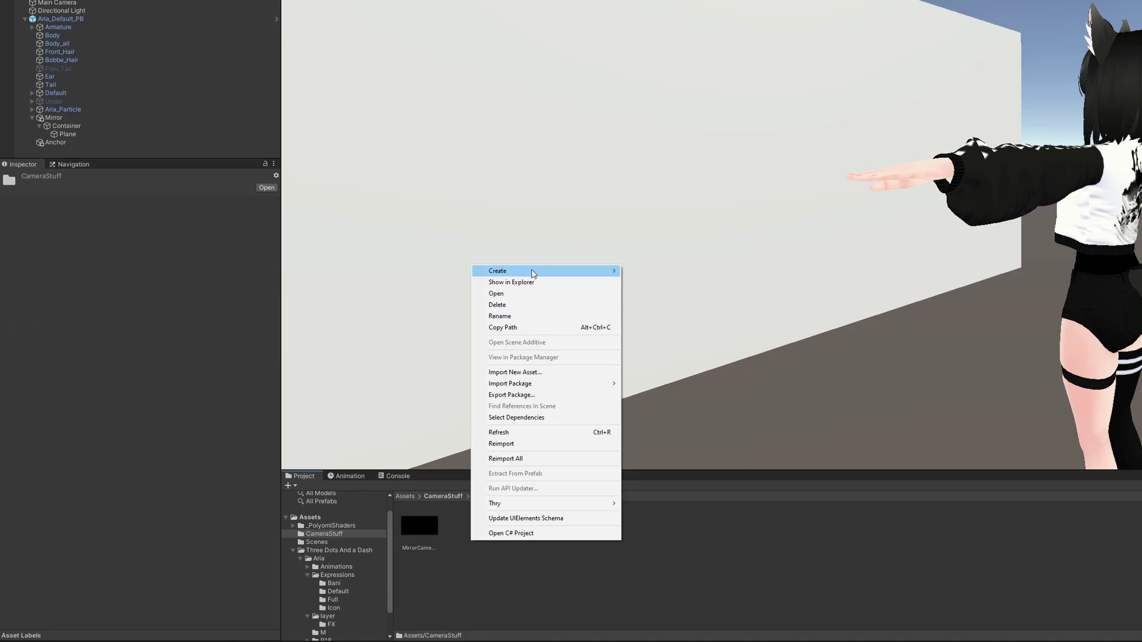
mouse_move(594, 271)
click(678, 414)
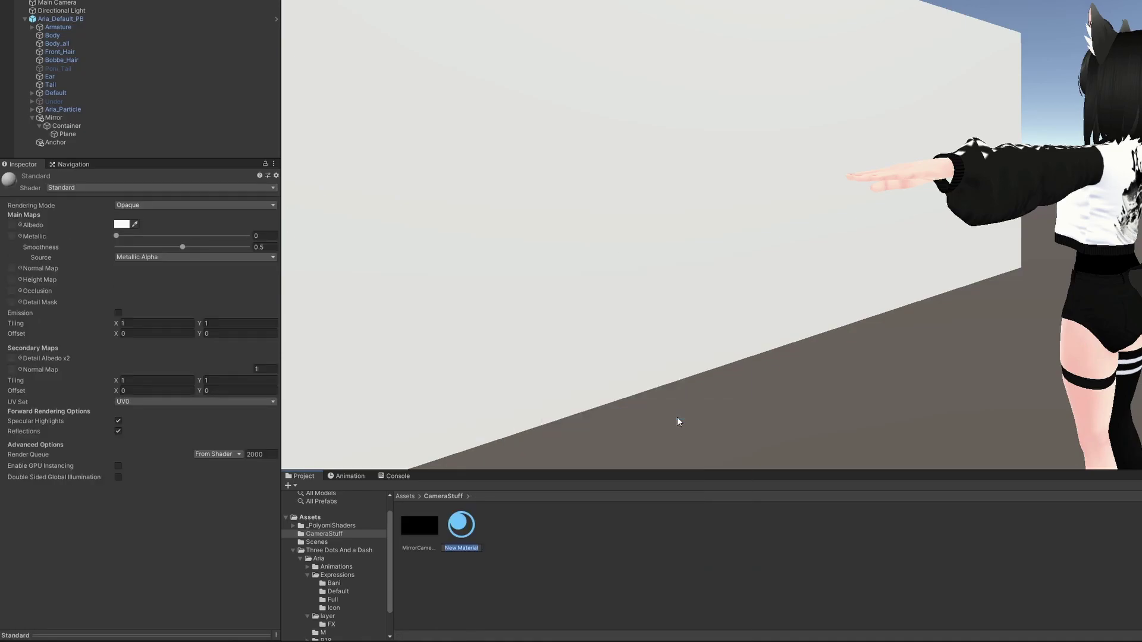
text(PlaneMaterial)
key(Return)
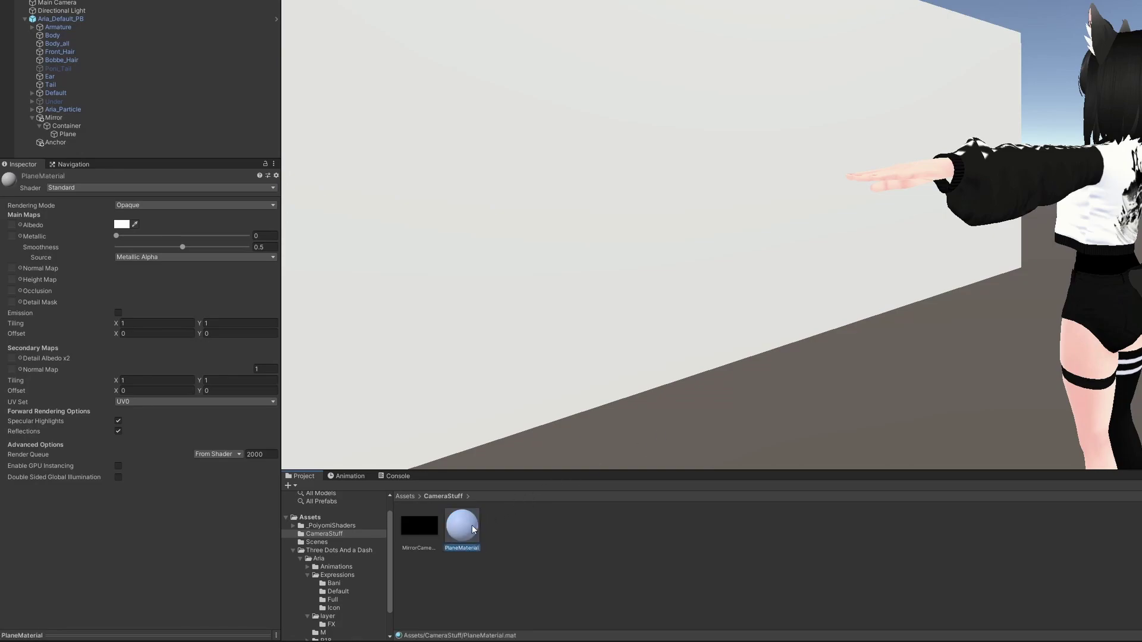
Step: Switch PlaneMaterial to the Unlit/Transparent shader with MirrorCamera as its base texture
click(198, 188)
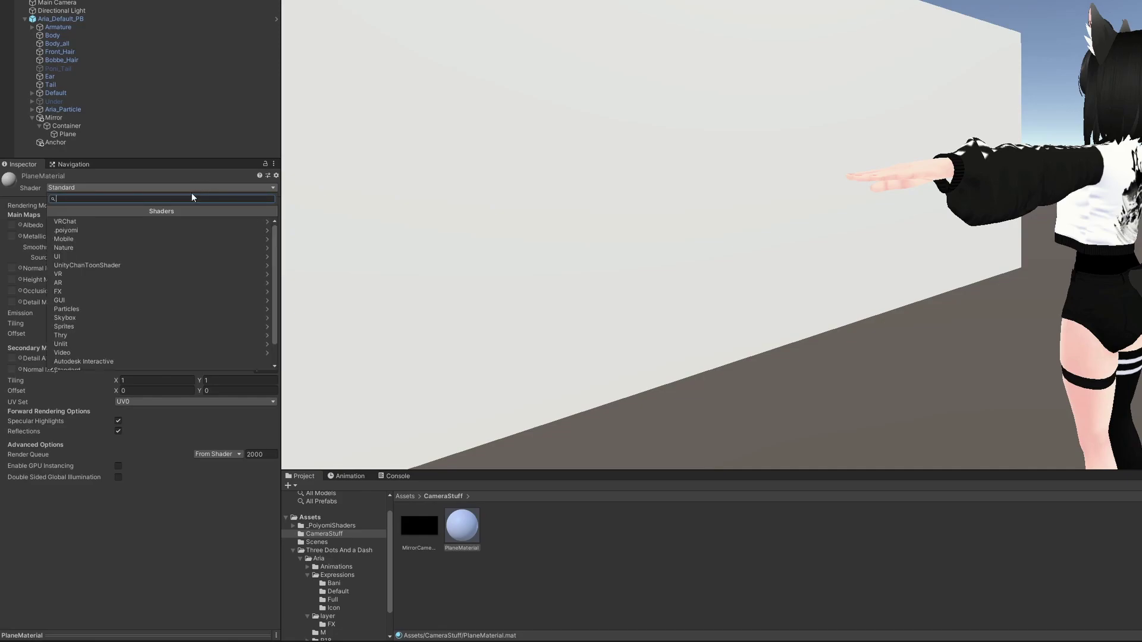
click(156, 341)
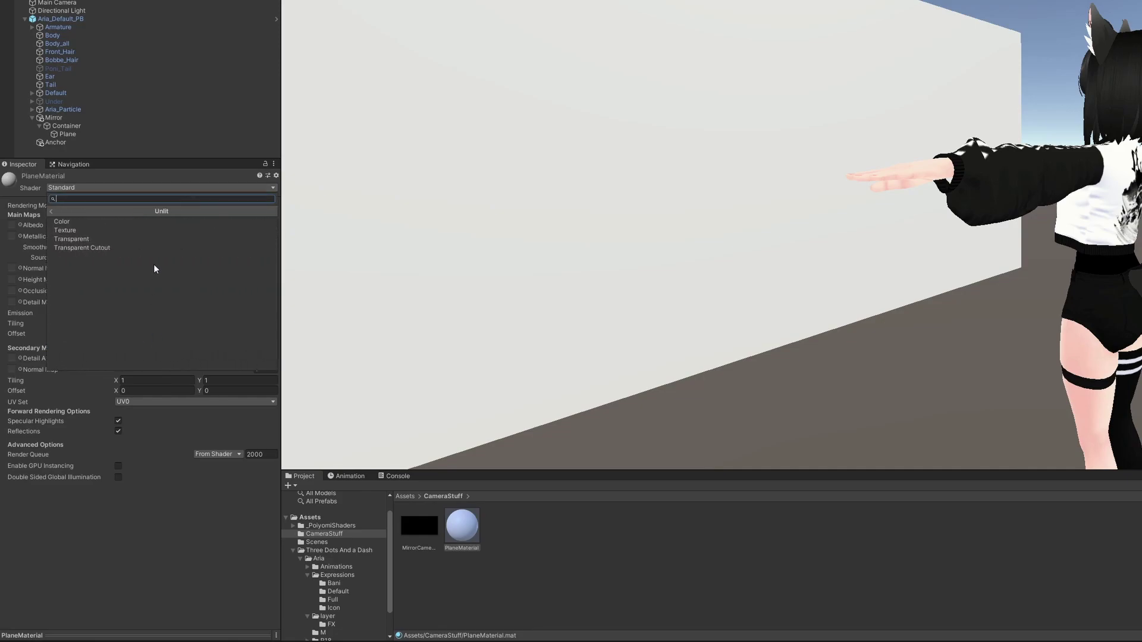
click(136, 239)
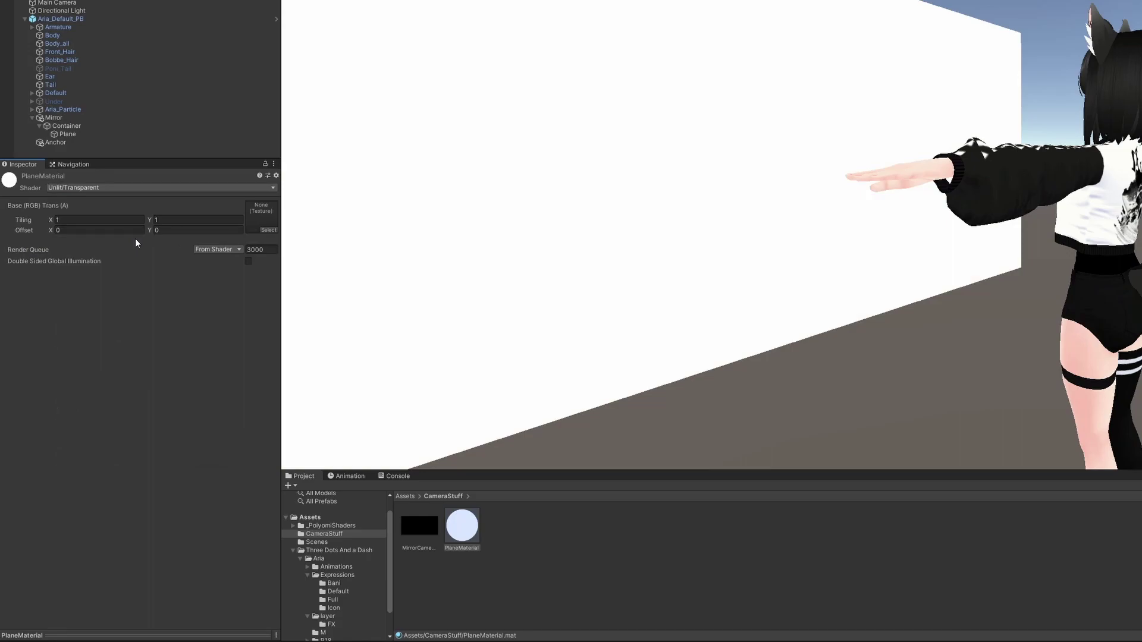
drag(416, 526, 260, 226)
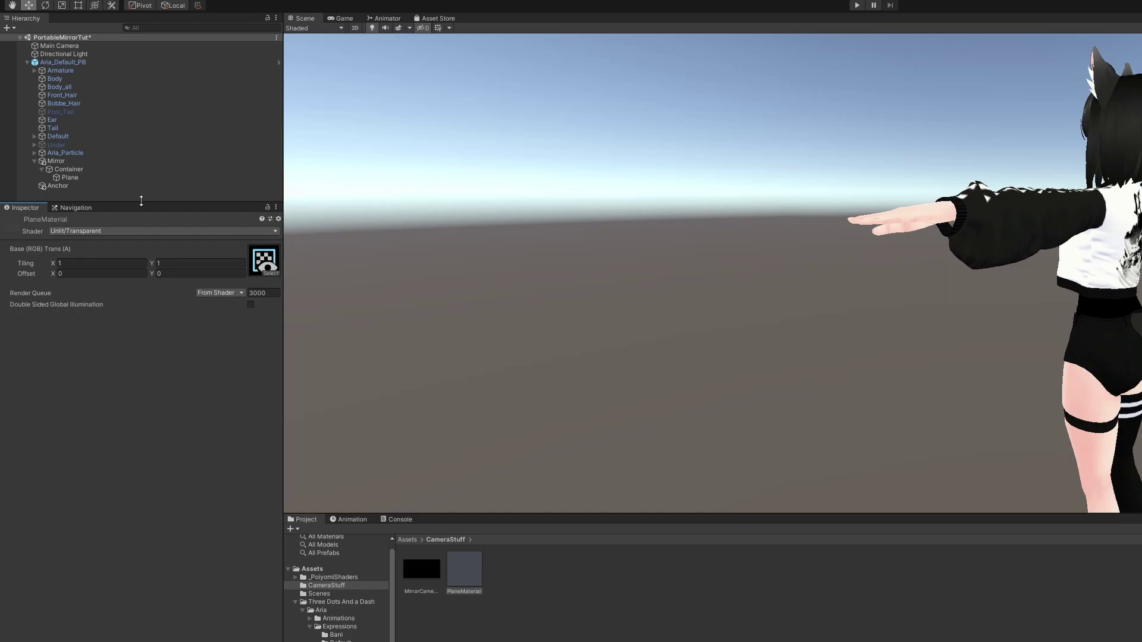
Step: Add a Camera under the Plane rotated 90 on X and 180 on Y
right_click(67, 178)
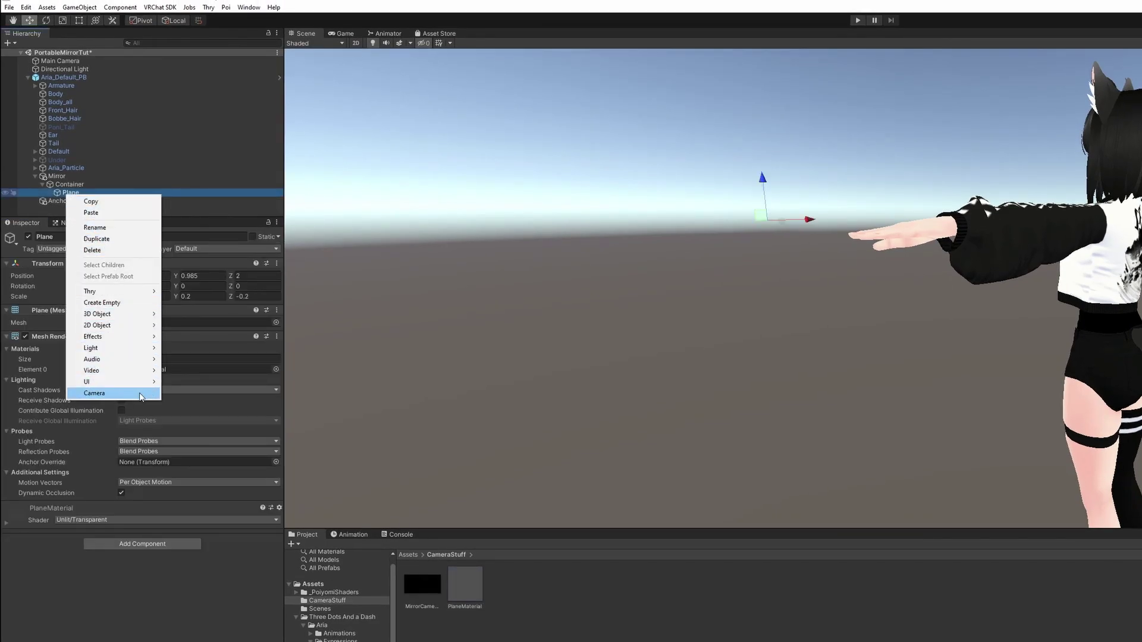
click(94, 393)
click(153, 289)
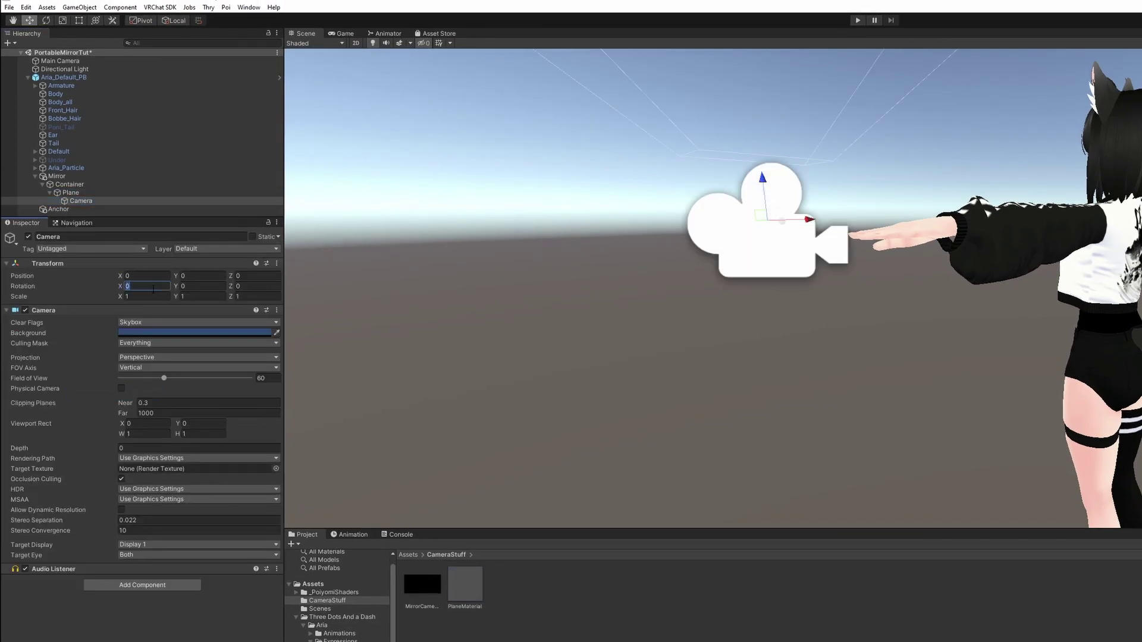
text(90)
key(Tab)
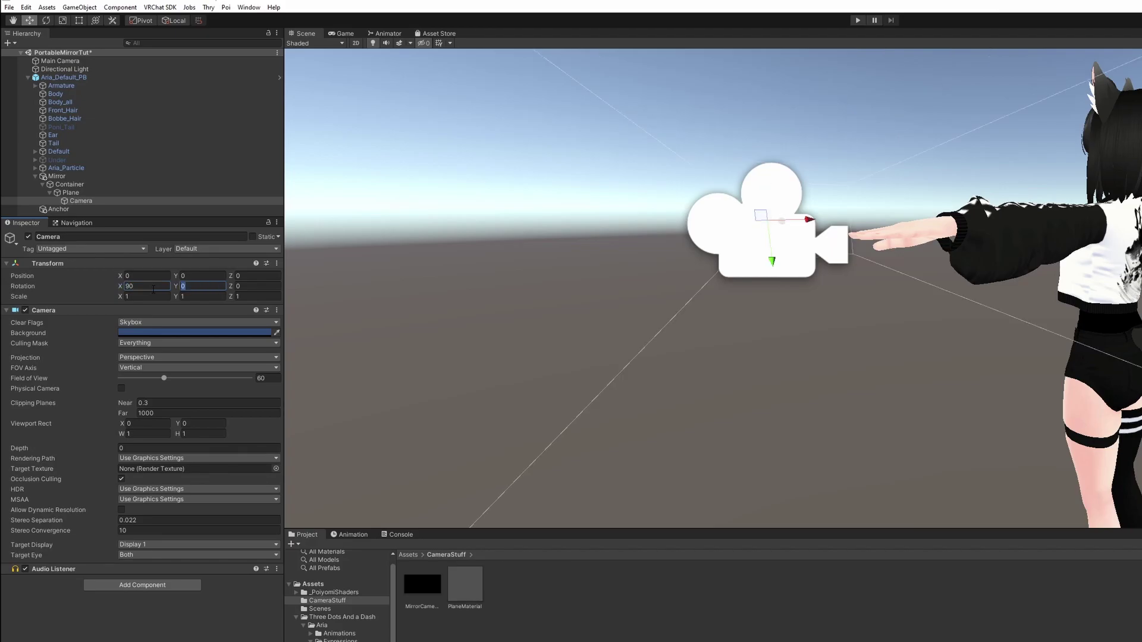
text(180)
Step: Make the camera clear to a solid white background
click(167, 322)
click(169, 344)
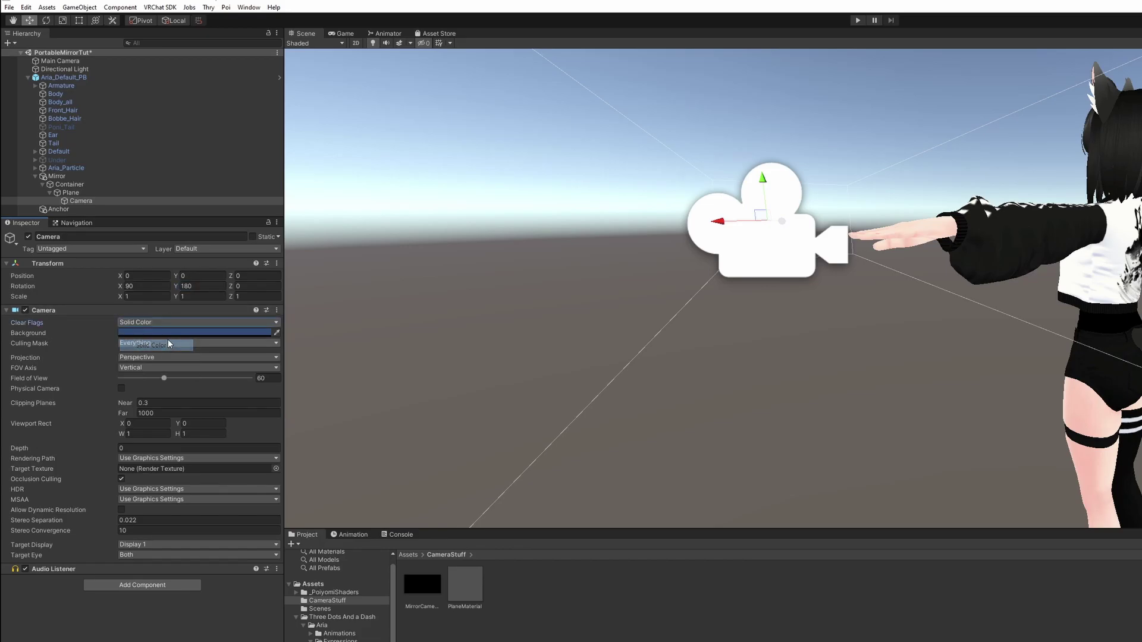
click(170, 332)
click(661, 253)
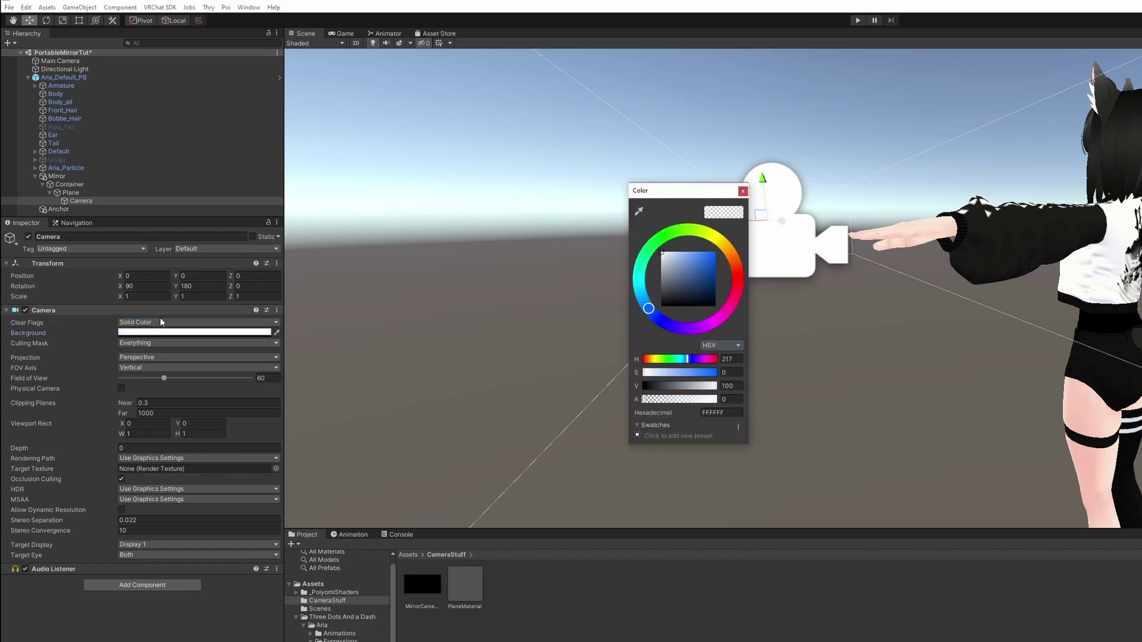
Step: Make the camera orthographic with size 1 and clipping planes 0.01 to 3.5
click(170, 356)
click(168, 384)
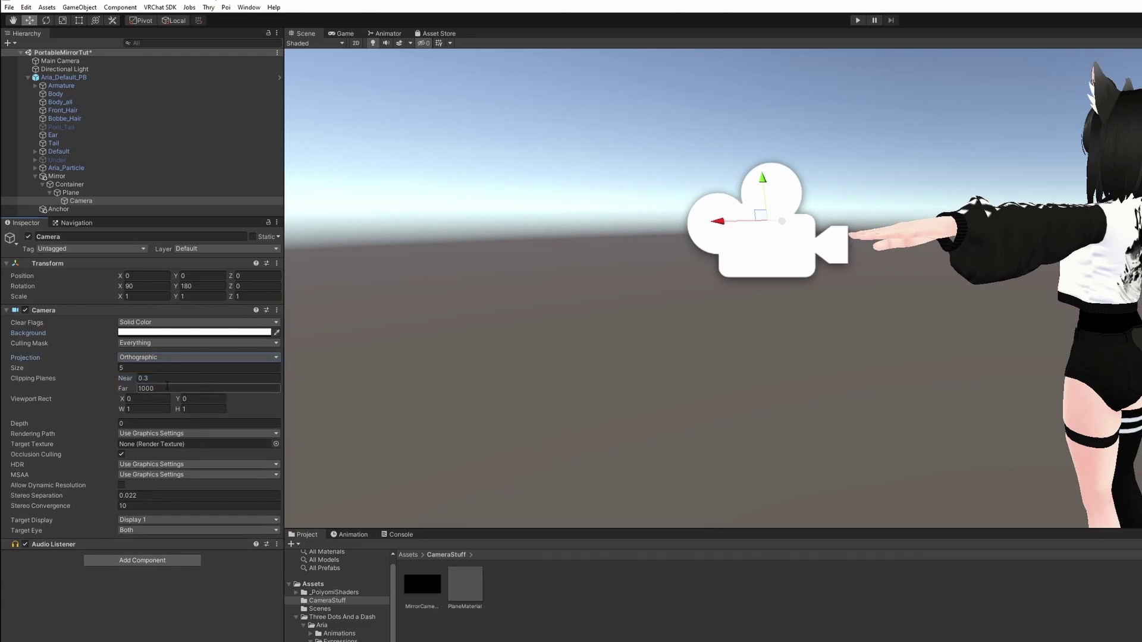
click(153, 369)
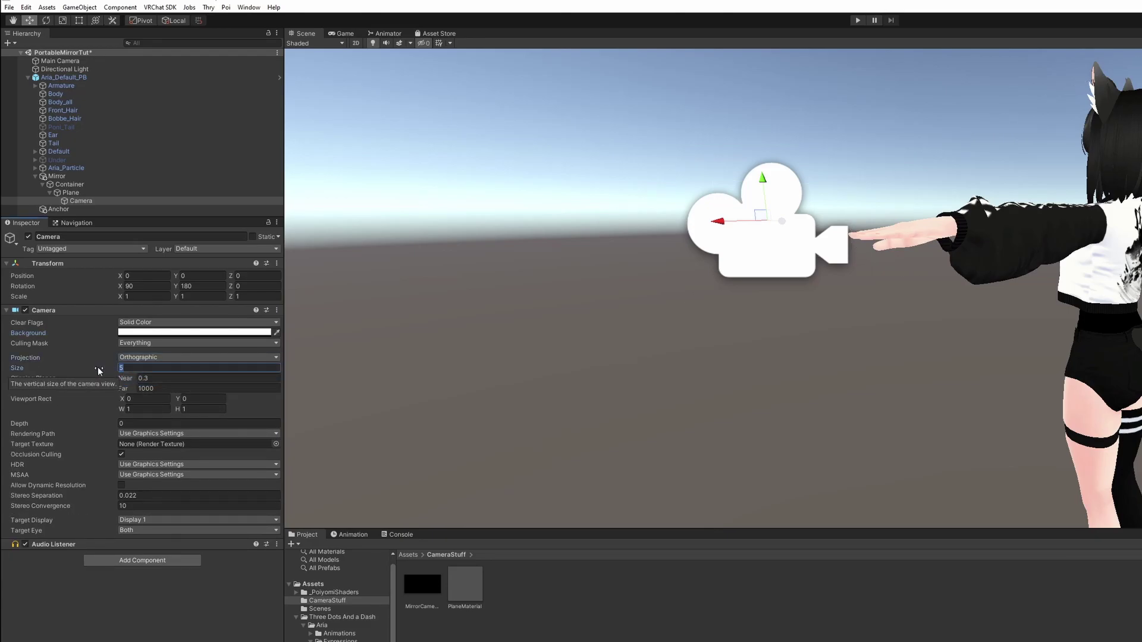
text(1)
key(Tab)
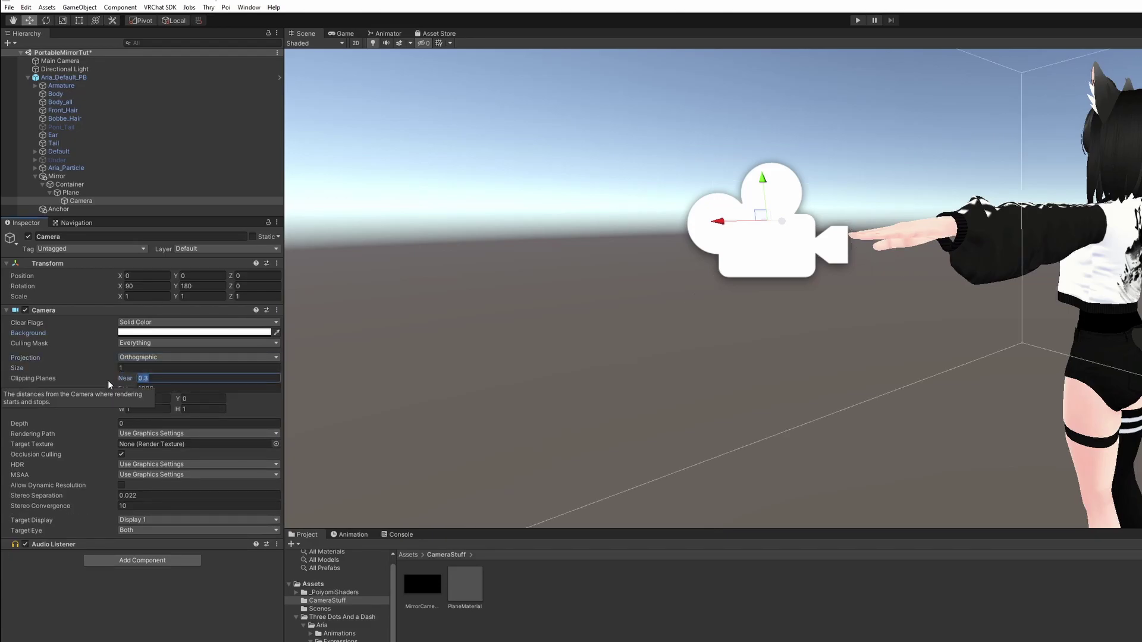
text(0.)
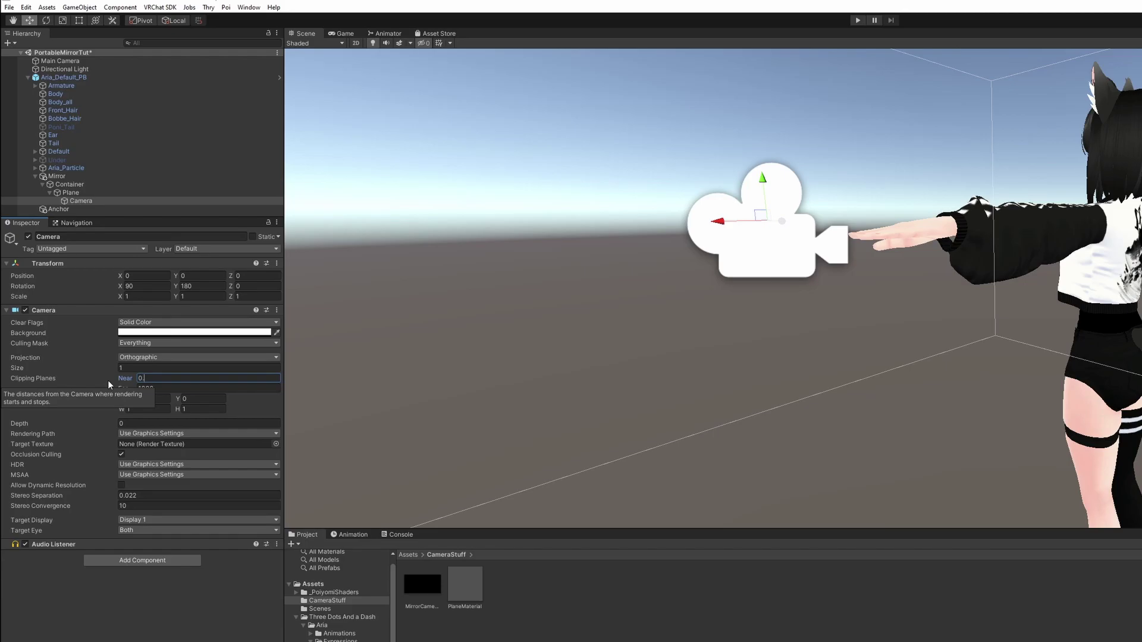
text(01)
click(175, 388)
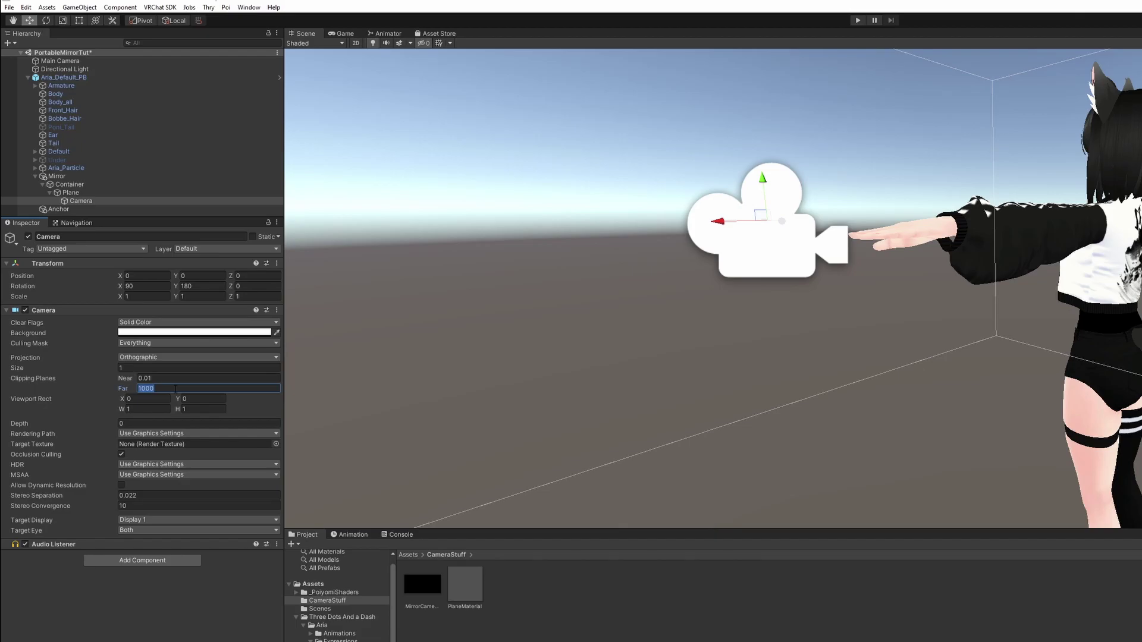
text(3.5)
Step: Set the camera's target texture to MirrorCamera and remove its Audio Listener
drag(418, 589, 139, 441)
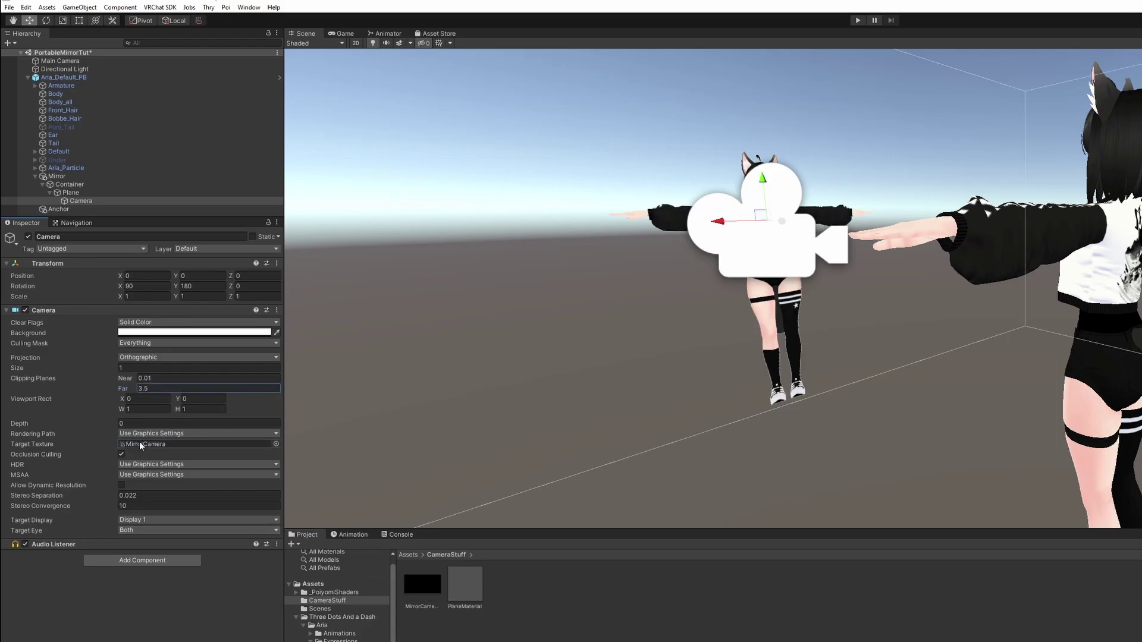
click(276, 545)
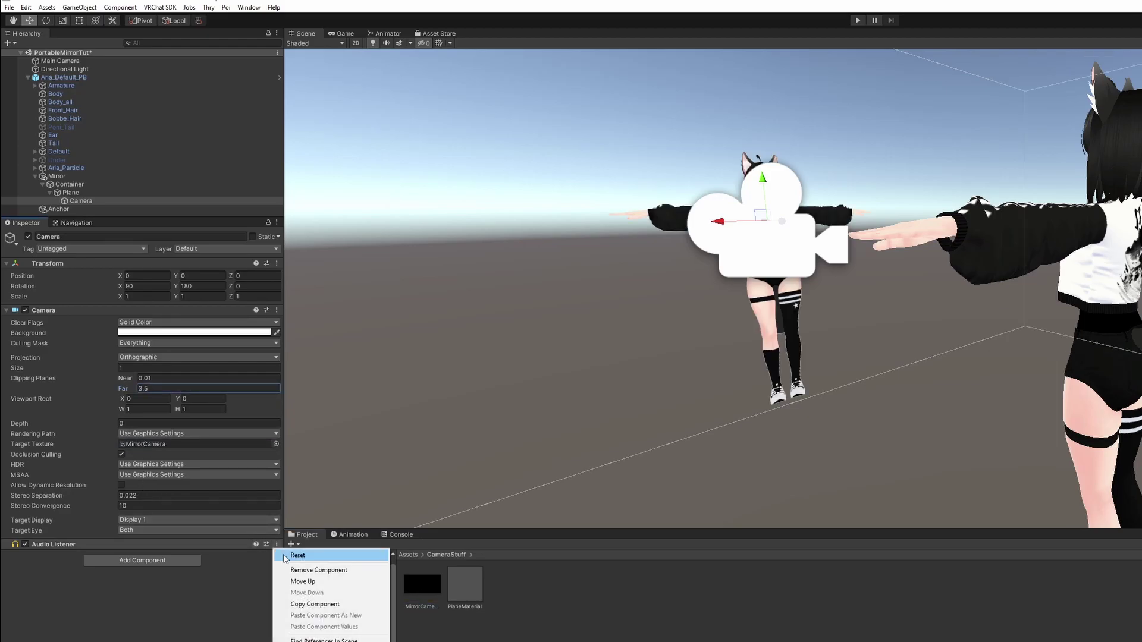
click(295, 570)
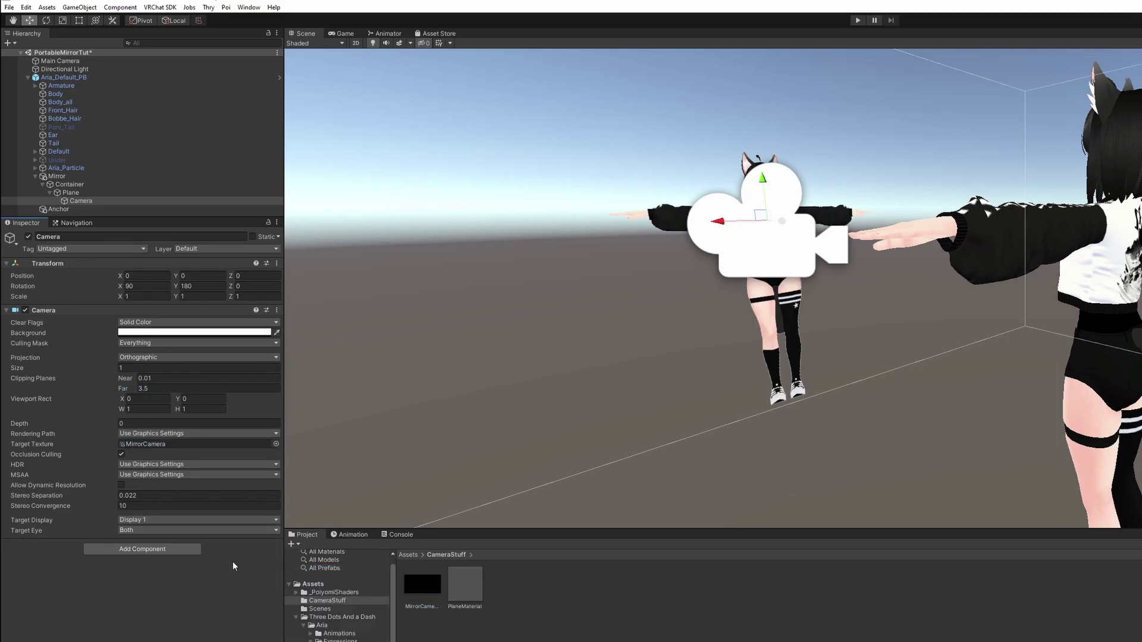
Step: Add a Quad under Plane and remove its Mesh Collider
right_click(66, 193)
mouse_move(122, 311)
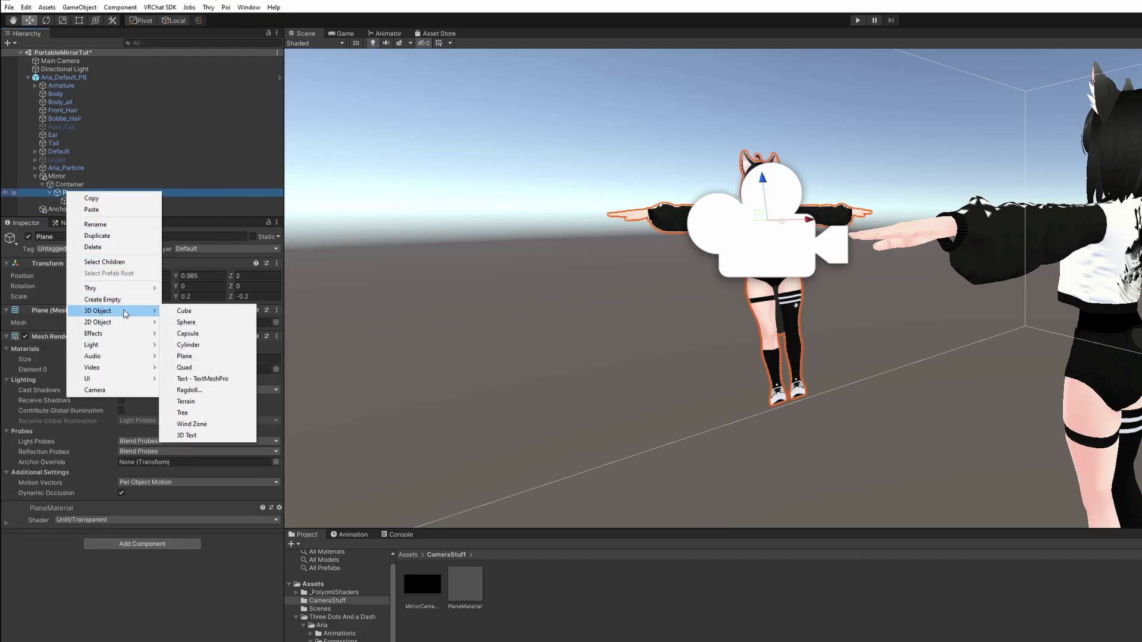
click(192, 369)
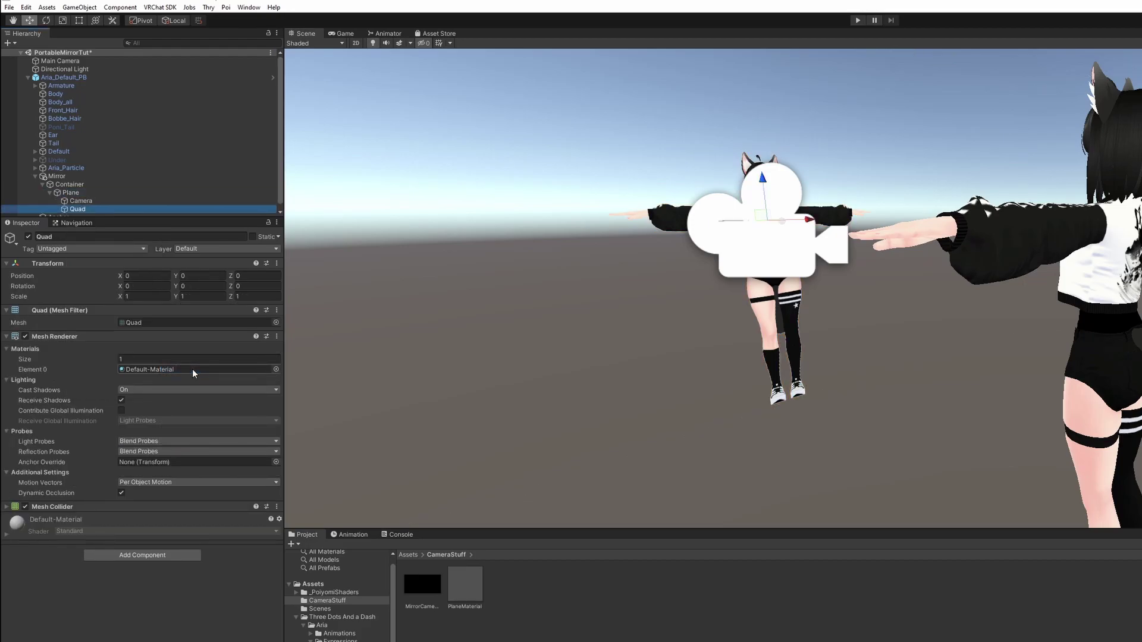
click(276, 506)
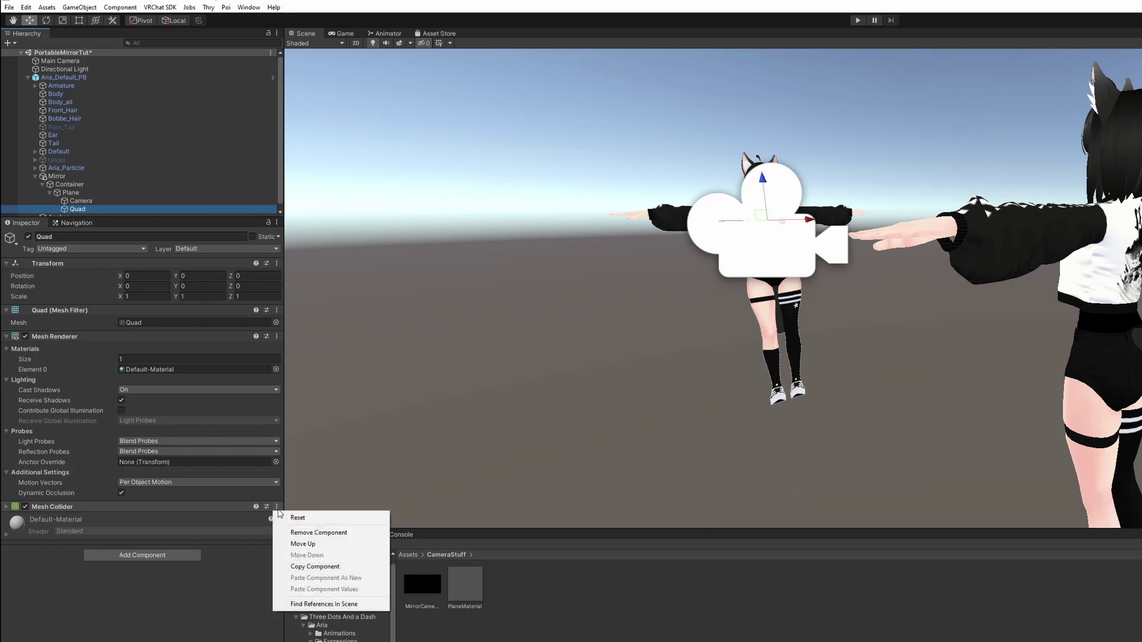
click(301, 532)
Step: Place the Quad at position 0, 0.01, 4.8 with X rotation 90 and scale 10 by 0.3
click(147, 276)
key(Tab)
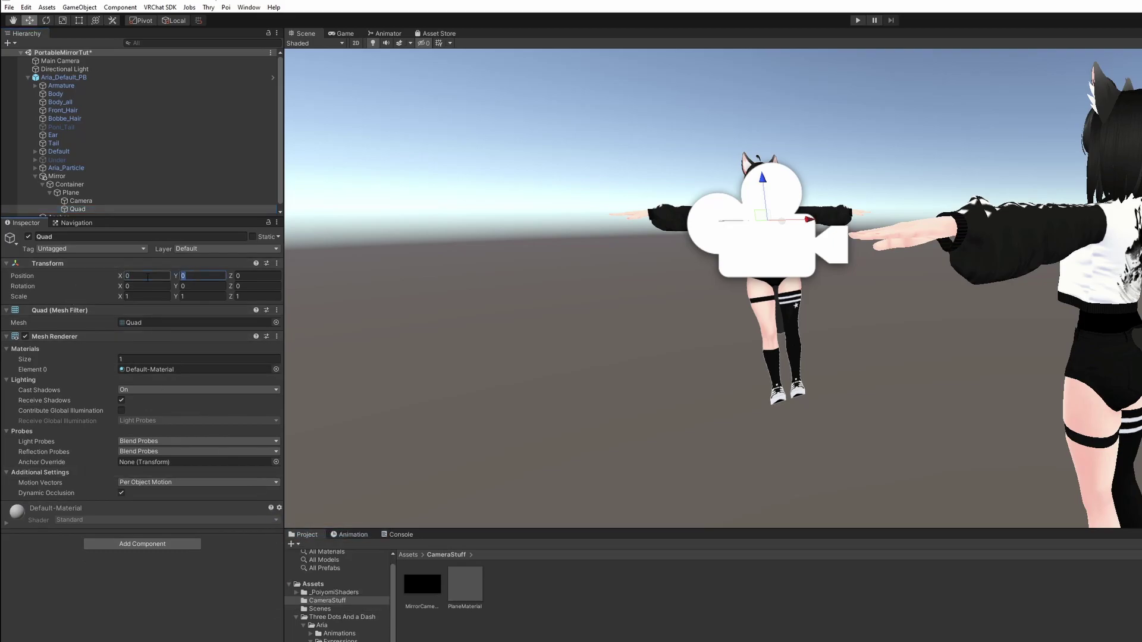
text(0.01)
key(Tab)
text(4.)
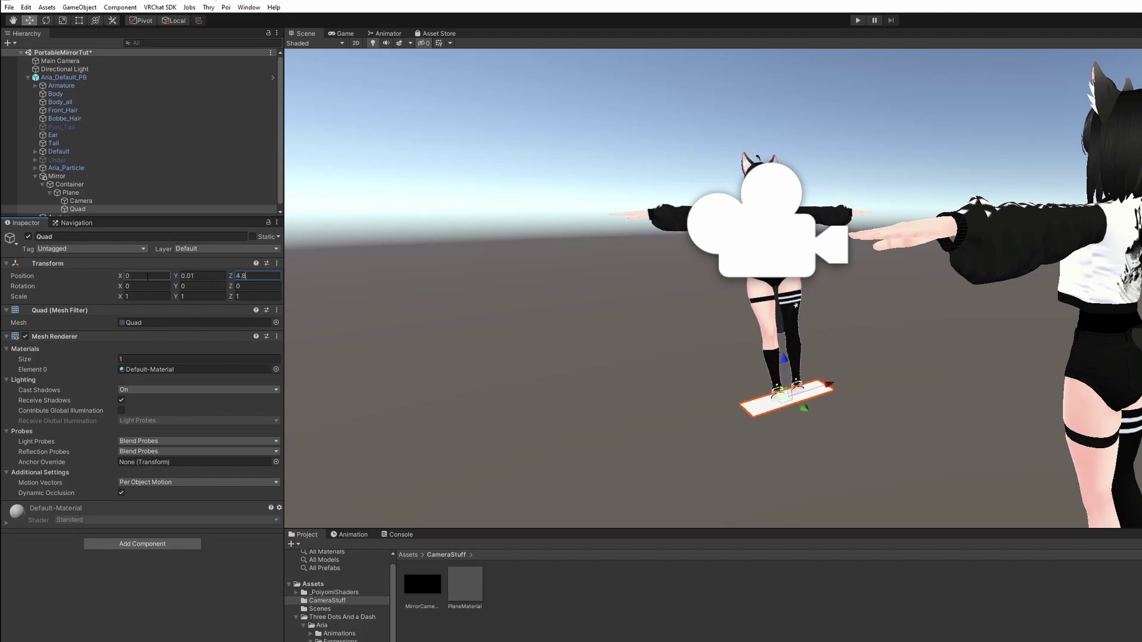
key(Tab)
text(90)
key(Tab)
key(Tab)
key(Tab)
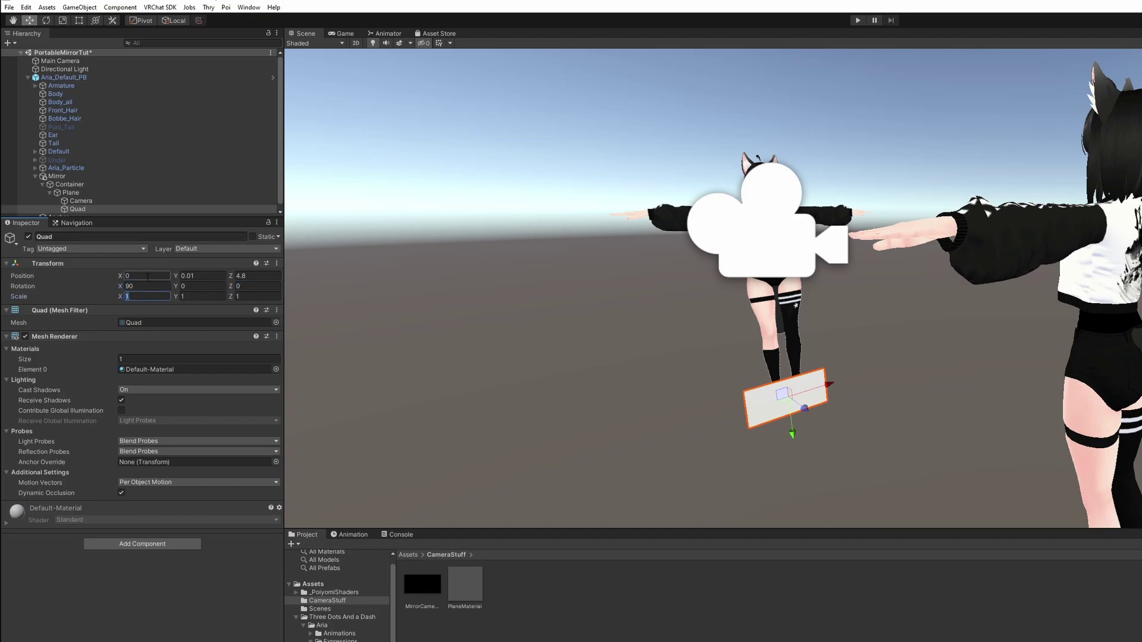
text(10)
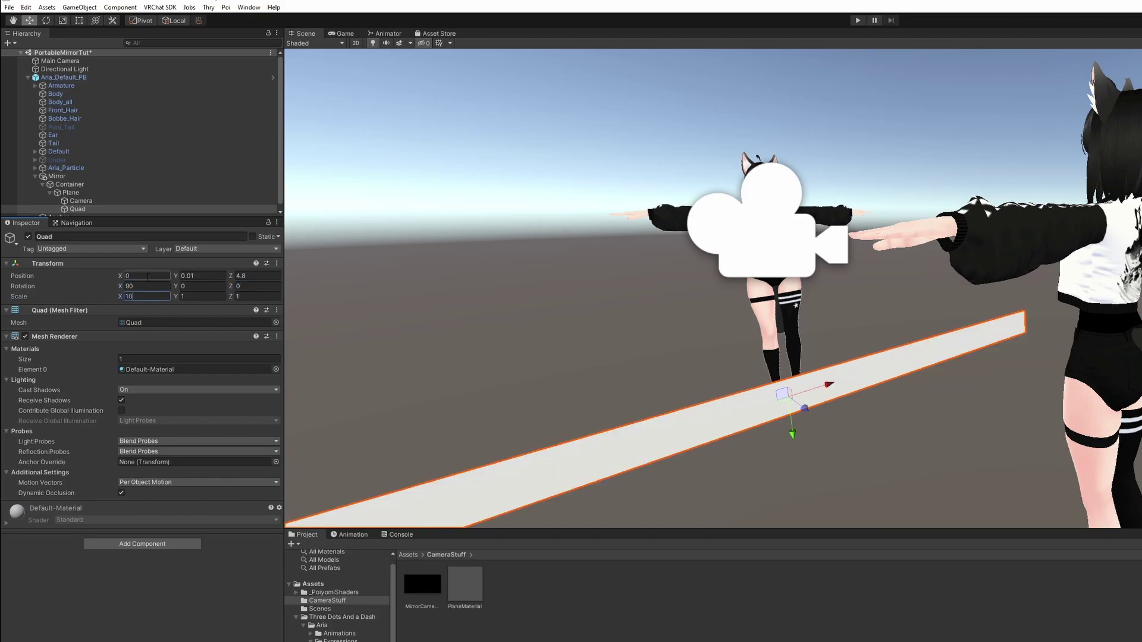
key(Tab)
text(0)
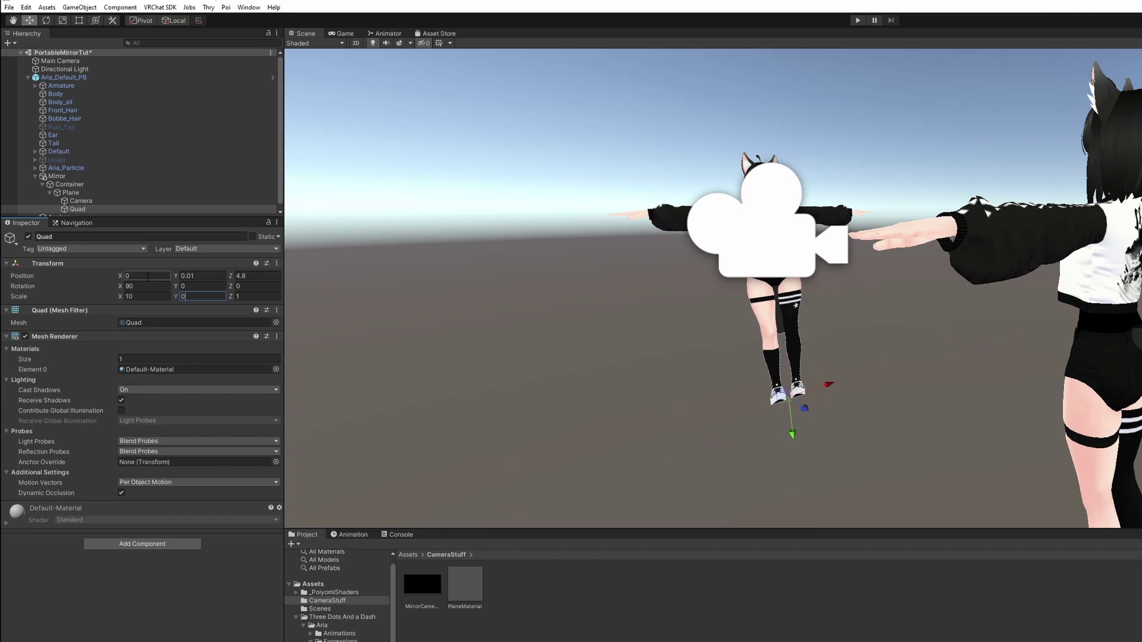
text(.3)
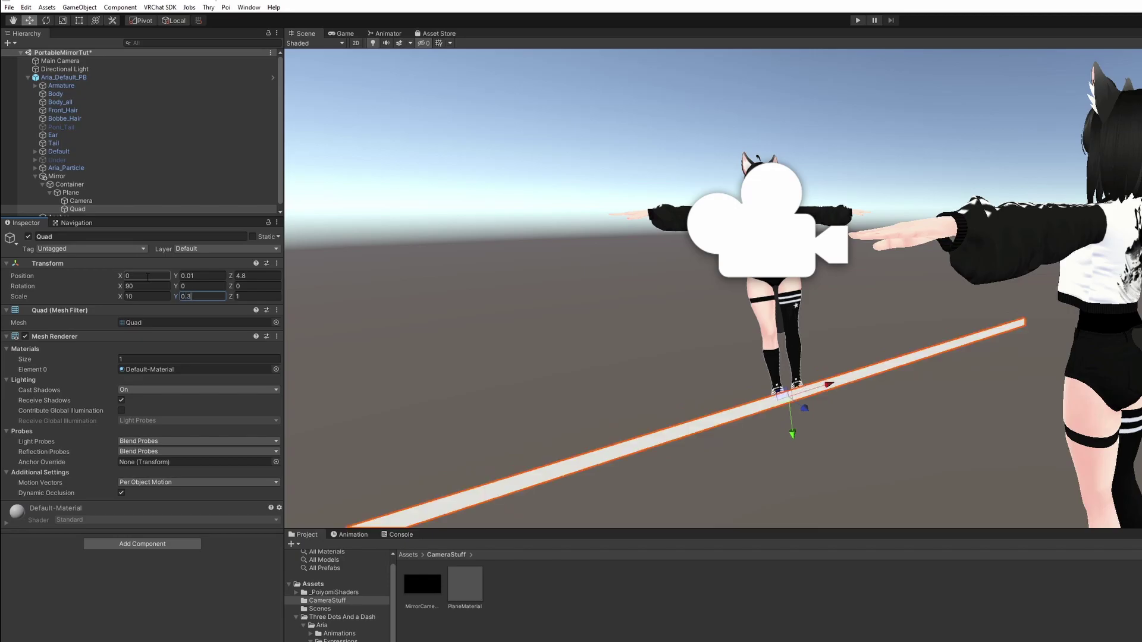
Step: Create a new material named BorderMaterial in the CameraStuff folder
right_click(521, 591)
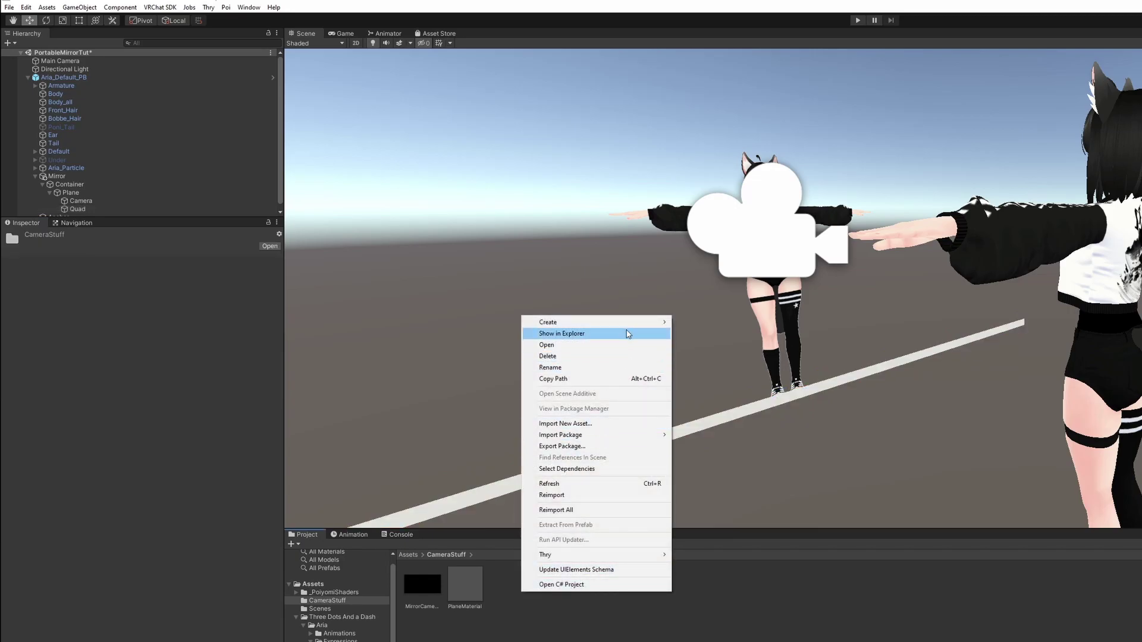
mouse_move(630, 323)
click(747, 474)
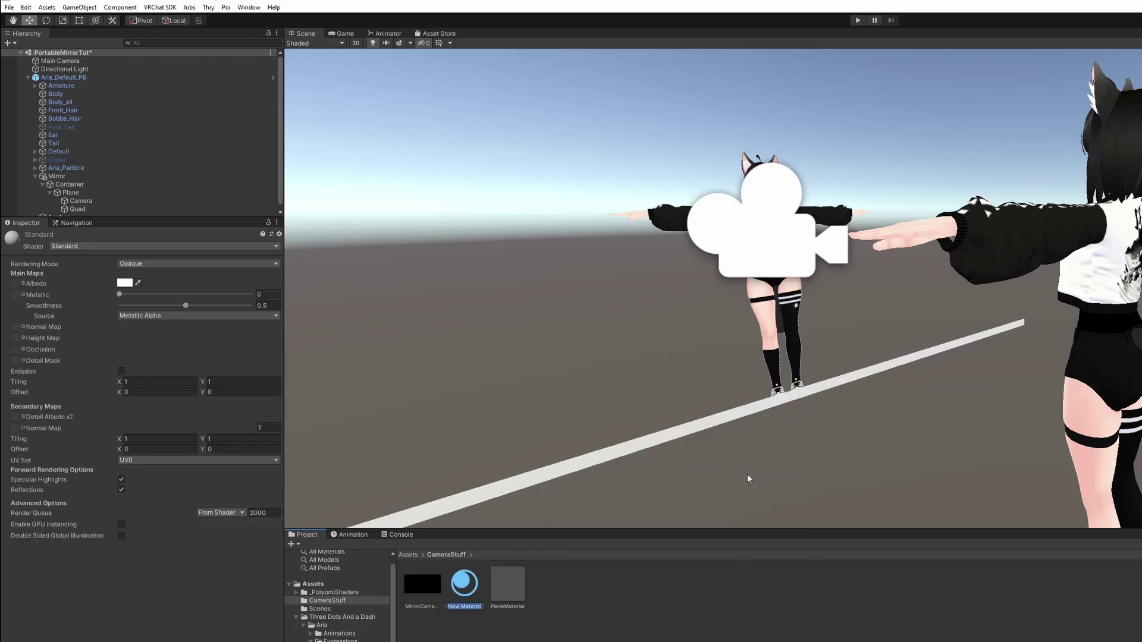
text(BorderMaterial)
key(Return)
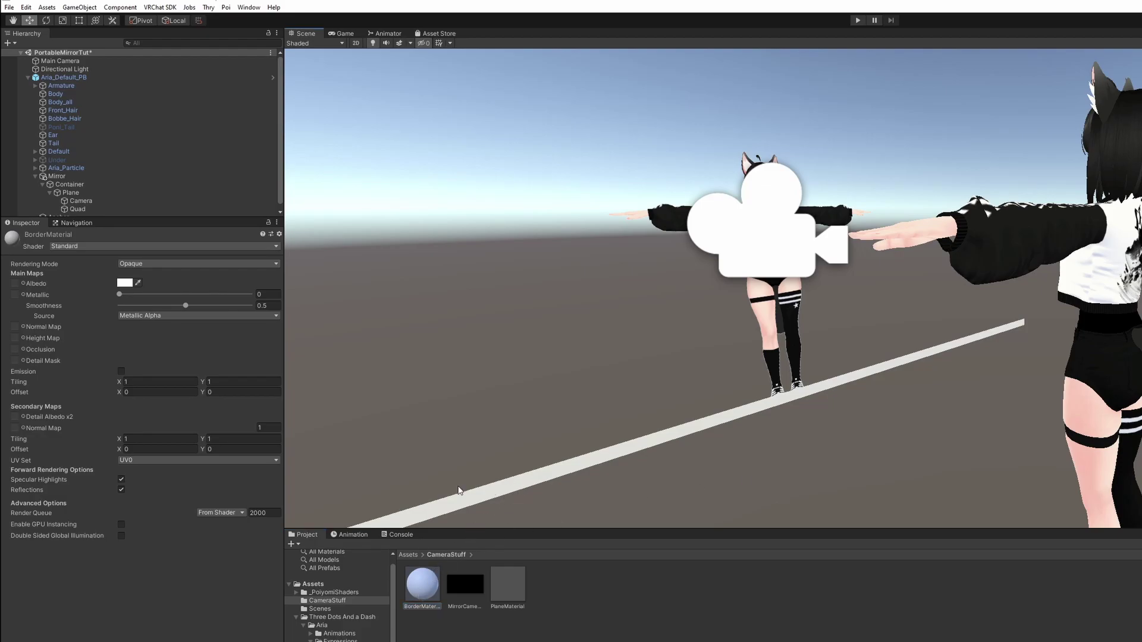
Step: Set BorderMaterial to Fade rendering with a blue albedo (003AFF) at alpha 51
click(212, 264)
click(205, 264)
click(190, 263)
click(177, 302)
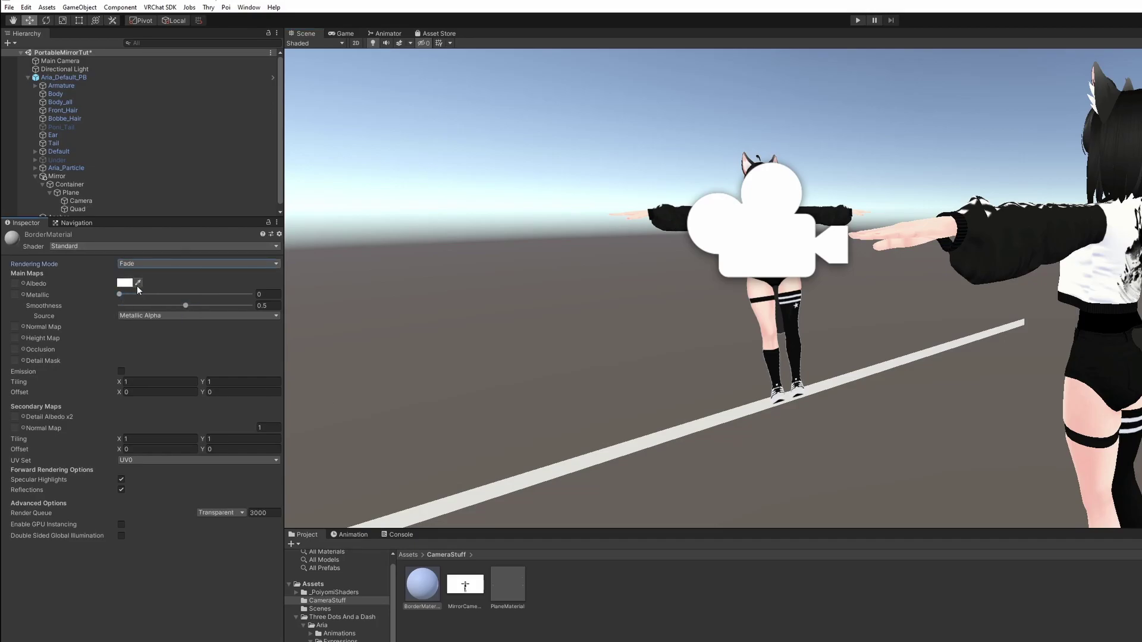
click(126, 283)
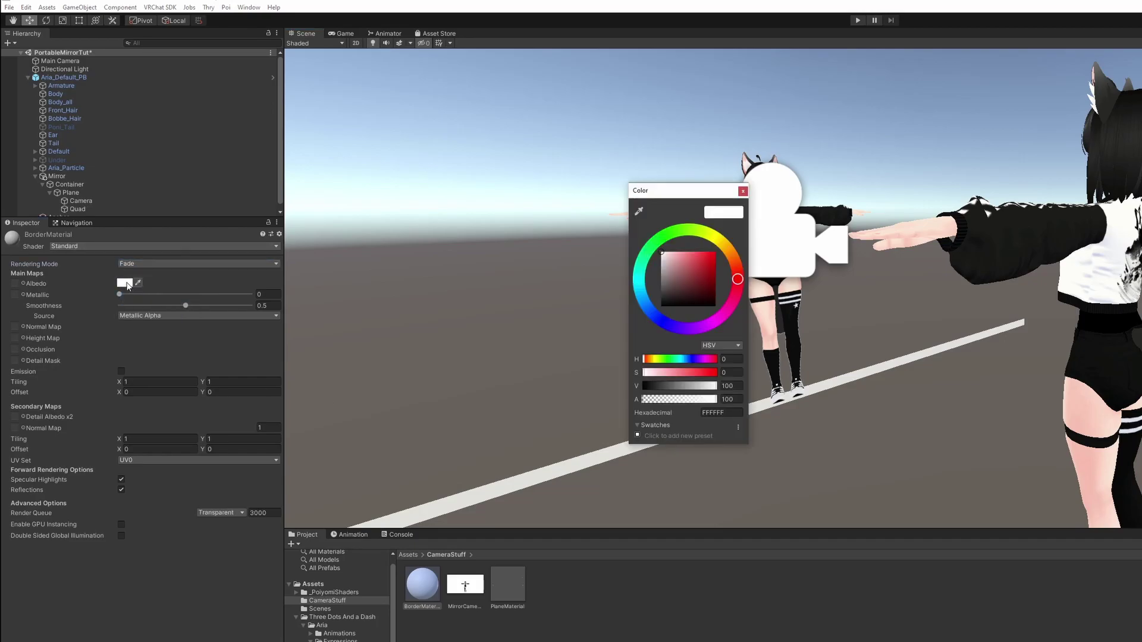
click(654, 315)
drag(667, 373, 717, 373)
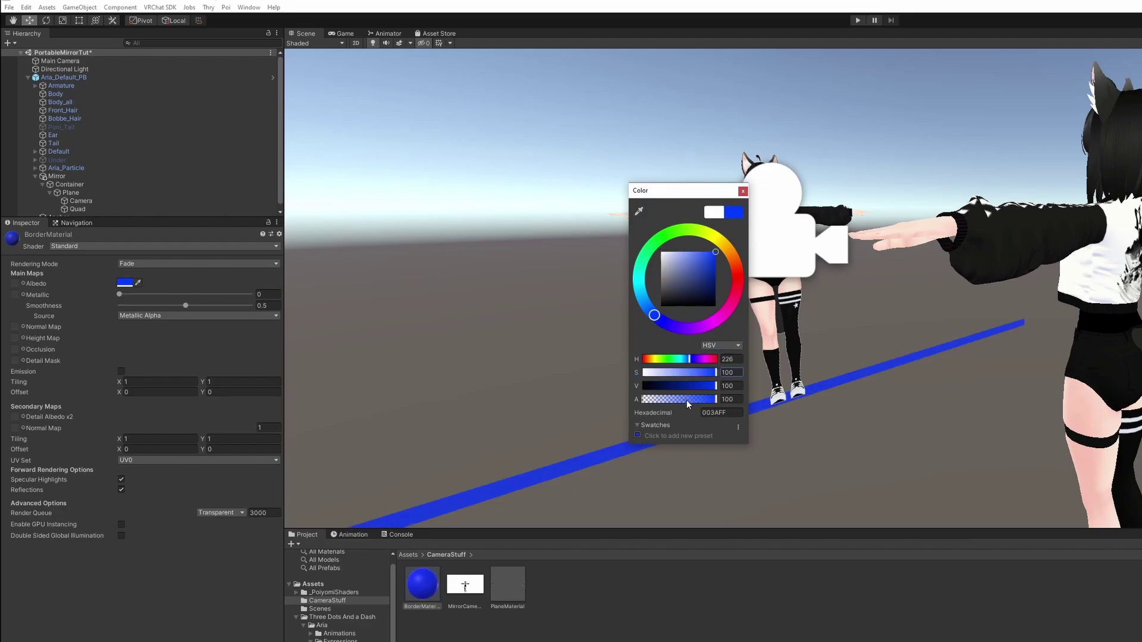
click(682, 400)
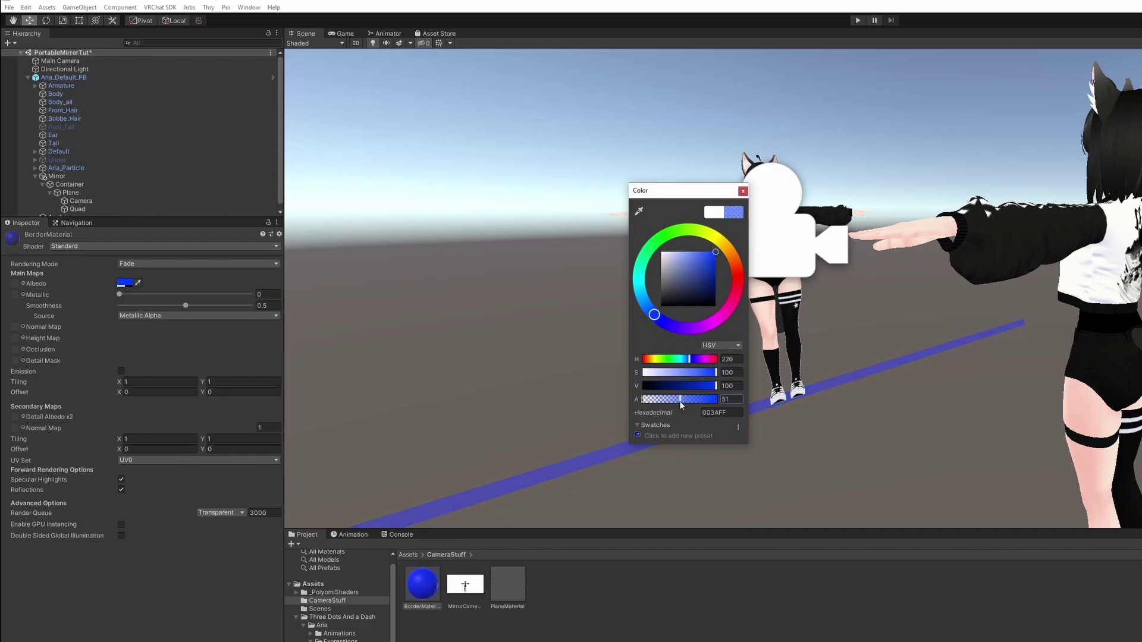
click(742, 192)
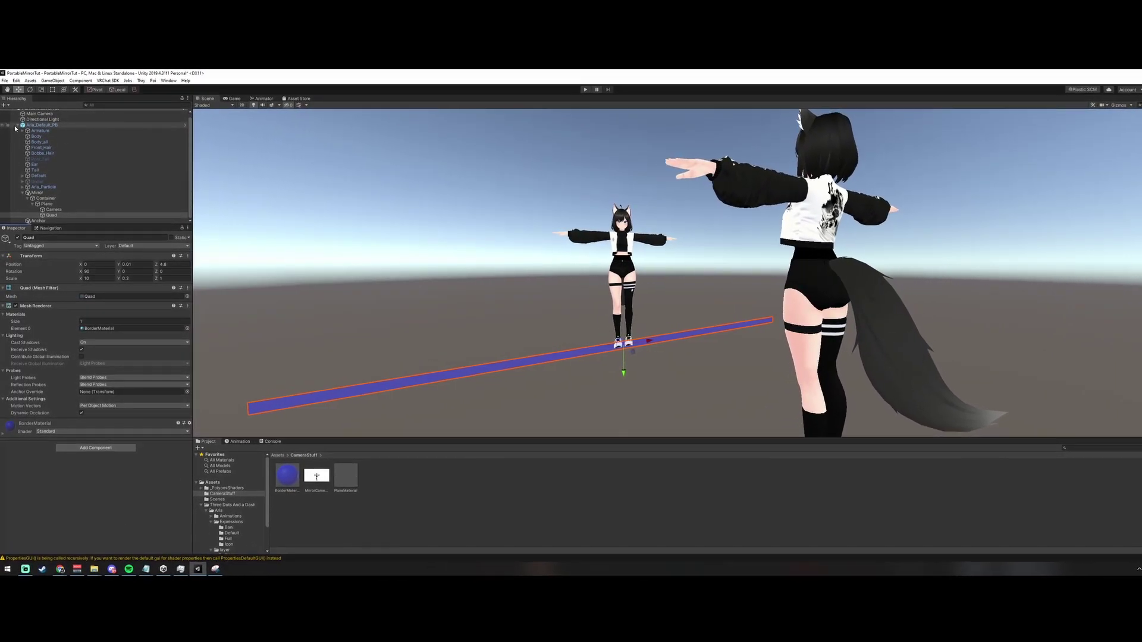
Step: Duplicate the Aria_Default_PB avatar with Ctrl+D
click(18, 125)
click(31, 125)
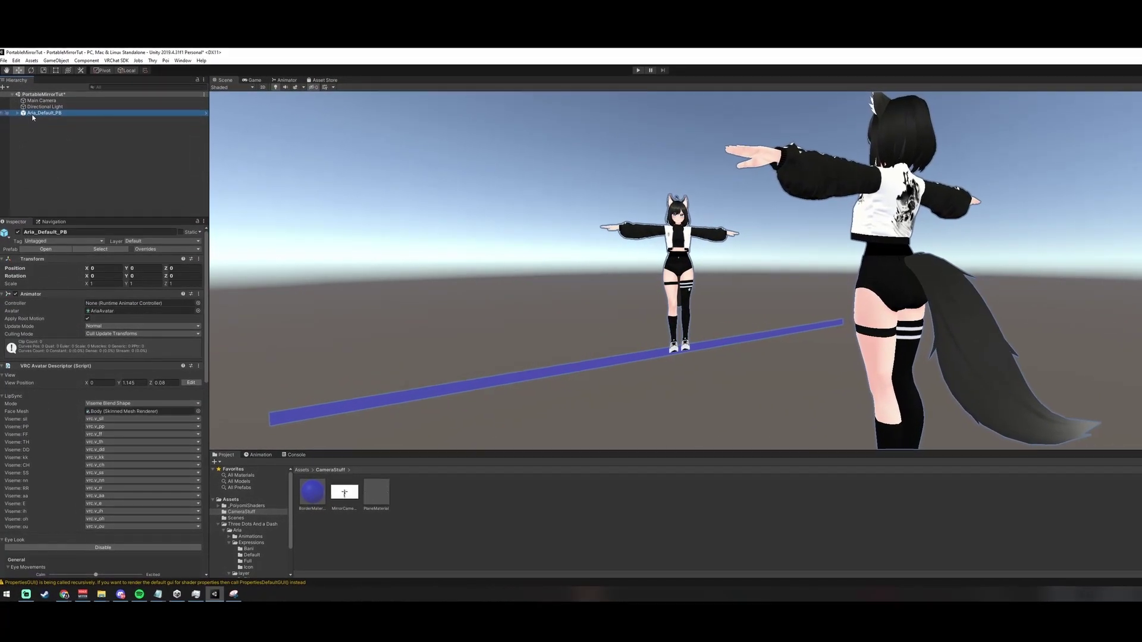
key(ctrl+d)
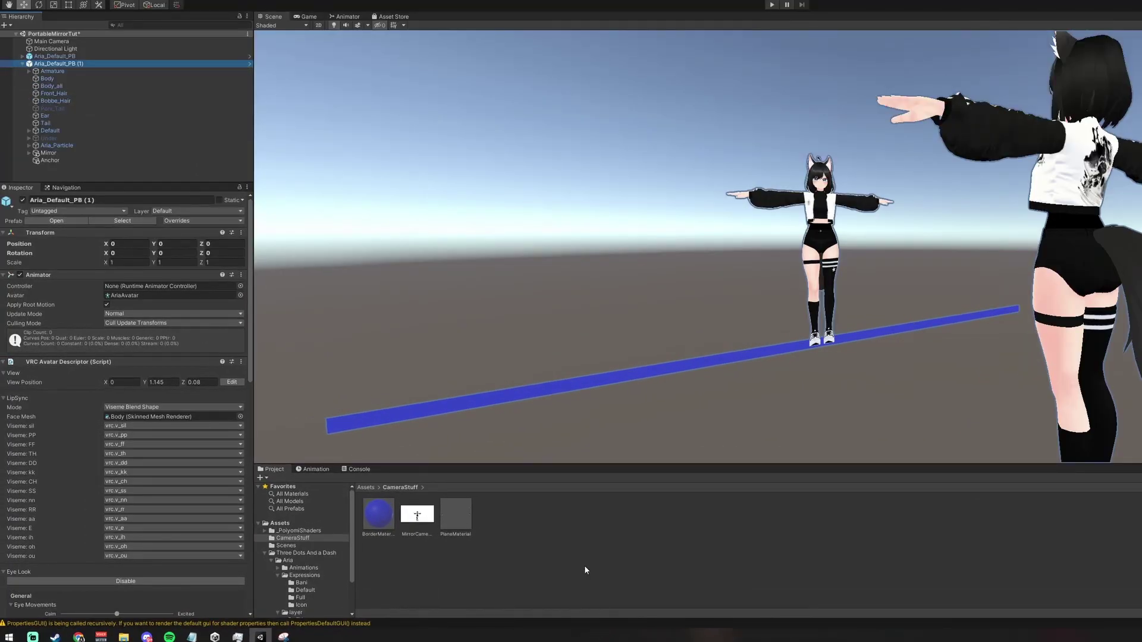
Step: Create two animation clips in CameraStuff named mirrorON and mirrorOFF
click(507, 535)
right_click(483, 511)
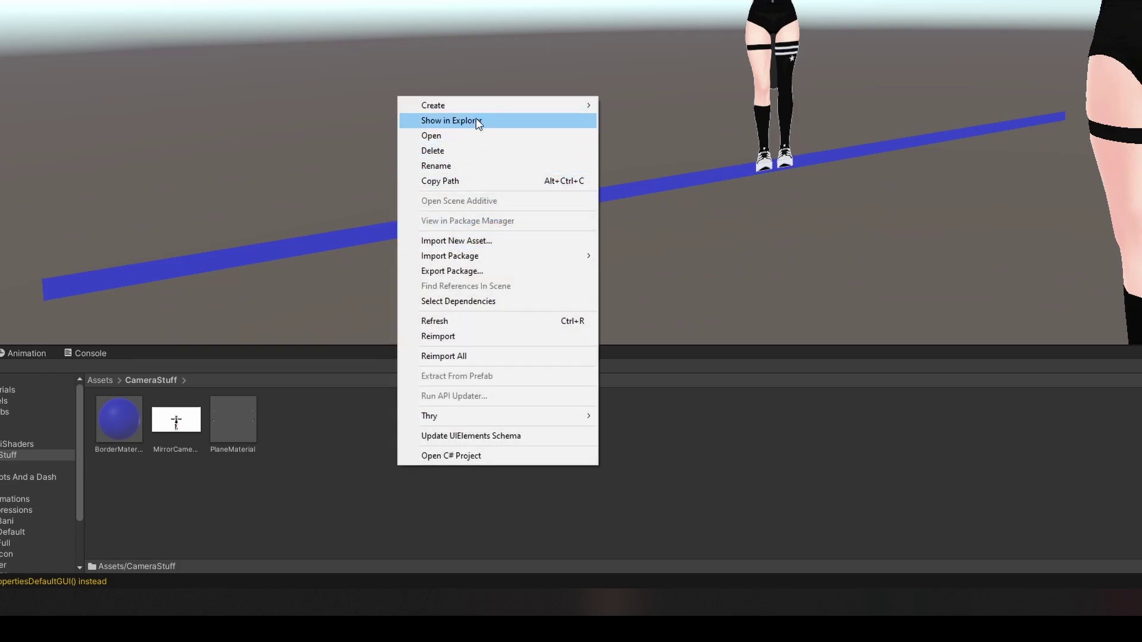
mouse_move(558, 203)
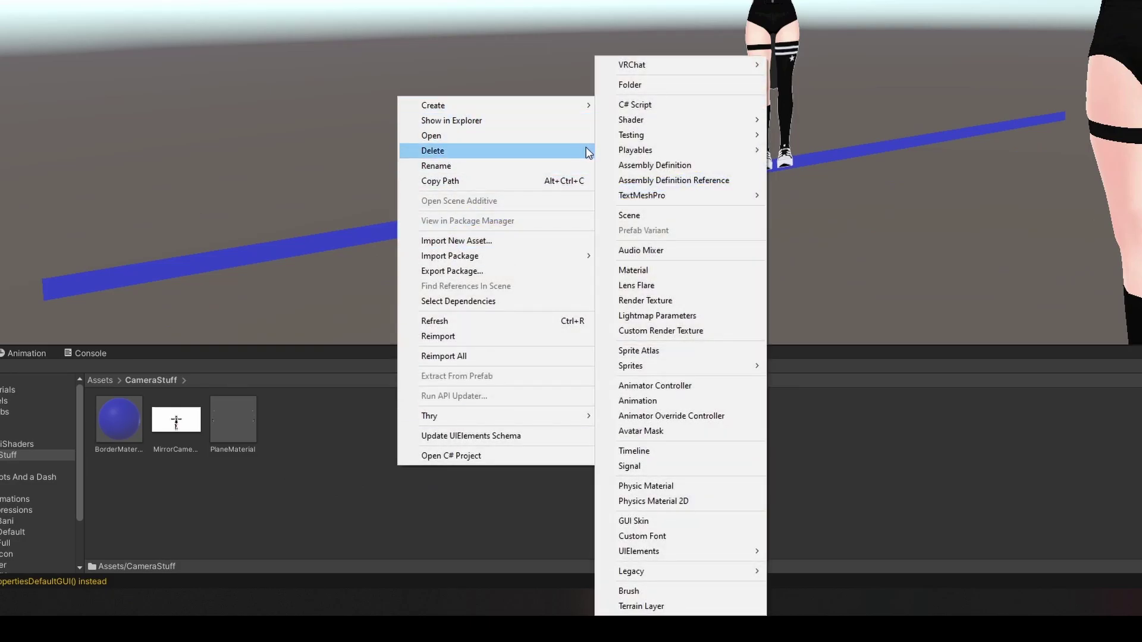
click(683, 401)
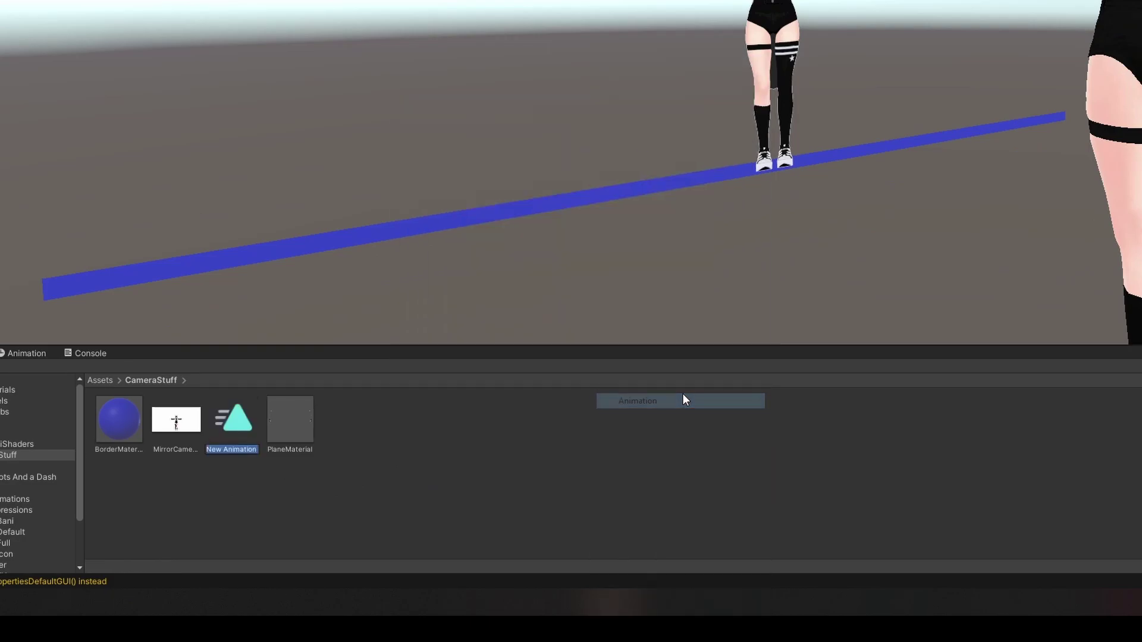
text(mirro)
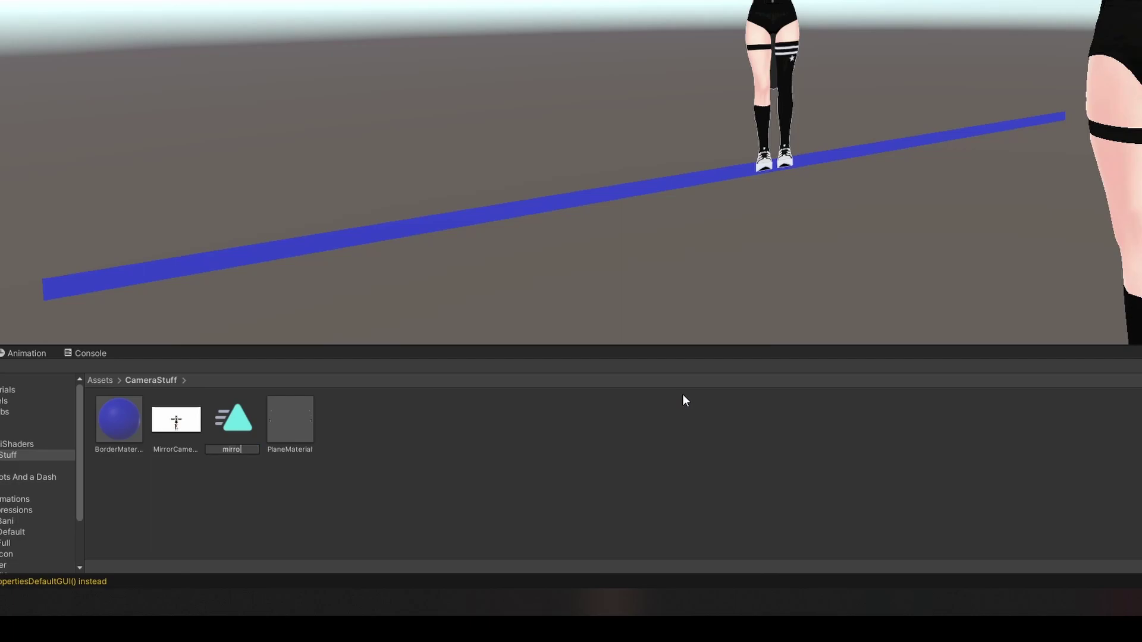
text(rON)
key(Return)
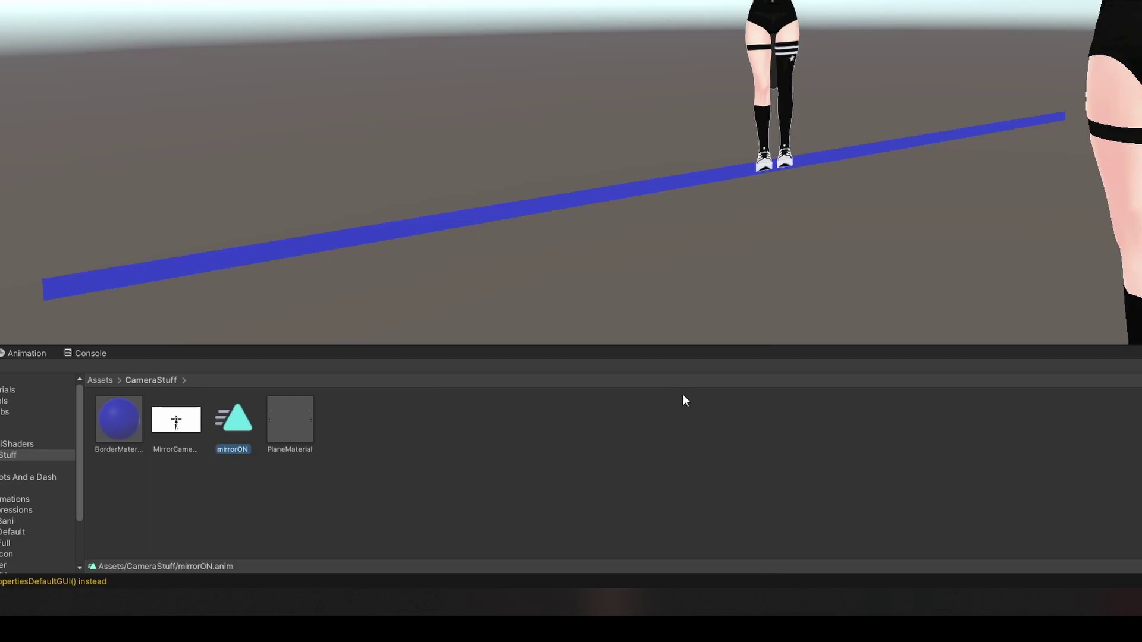
right_click(554, 419)
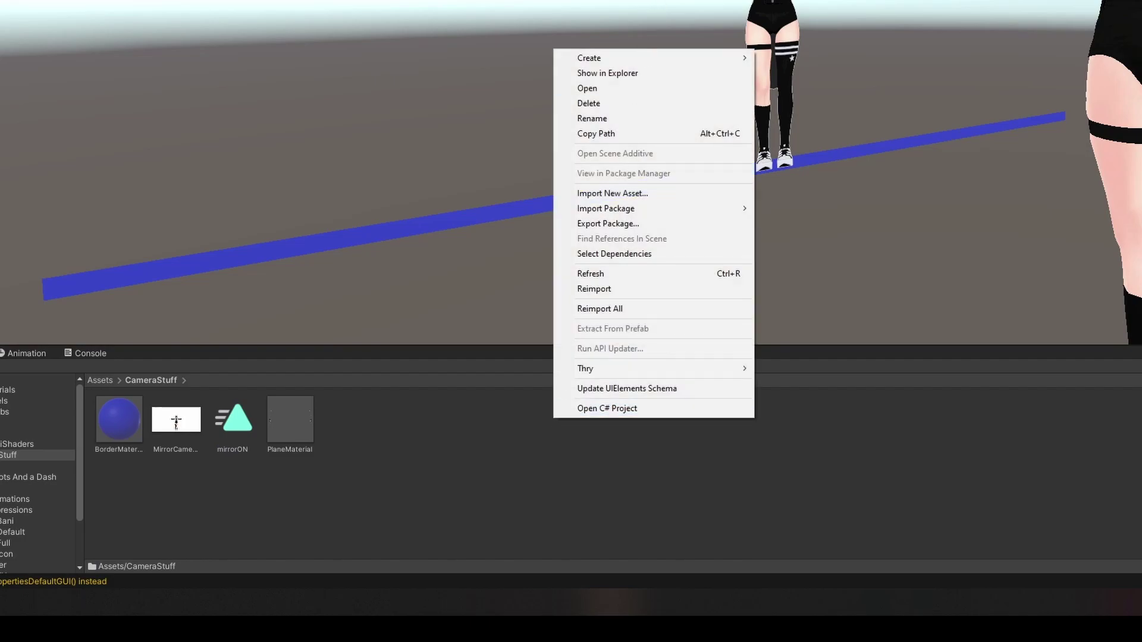
mouse_move(684, 53)
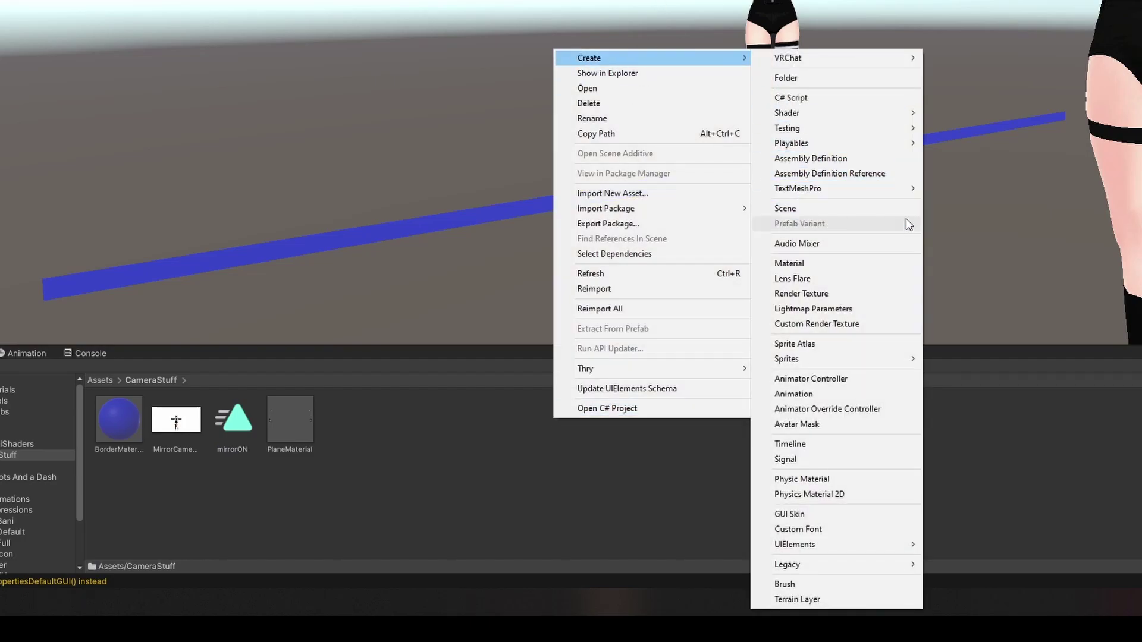
click(832, 398)
text(mirrorO)
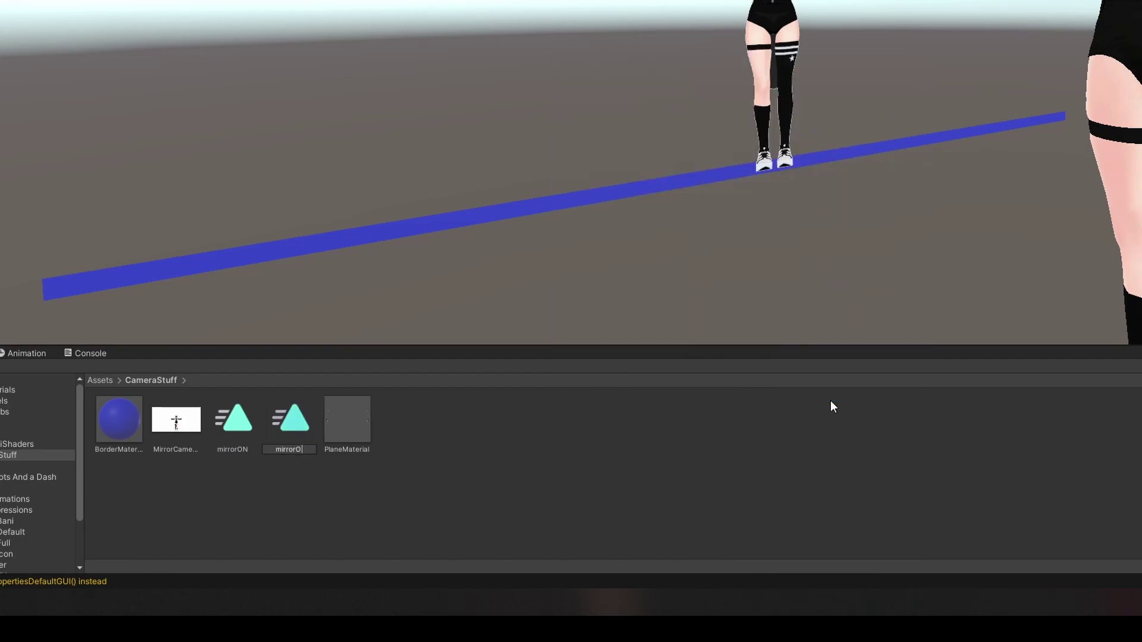
text(FF)
key(Return)
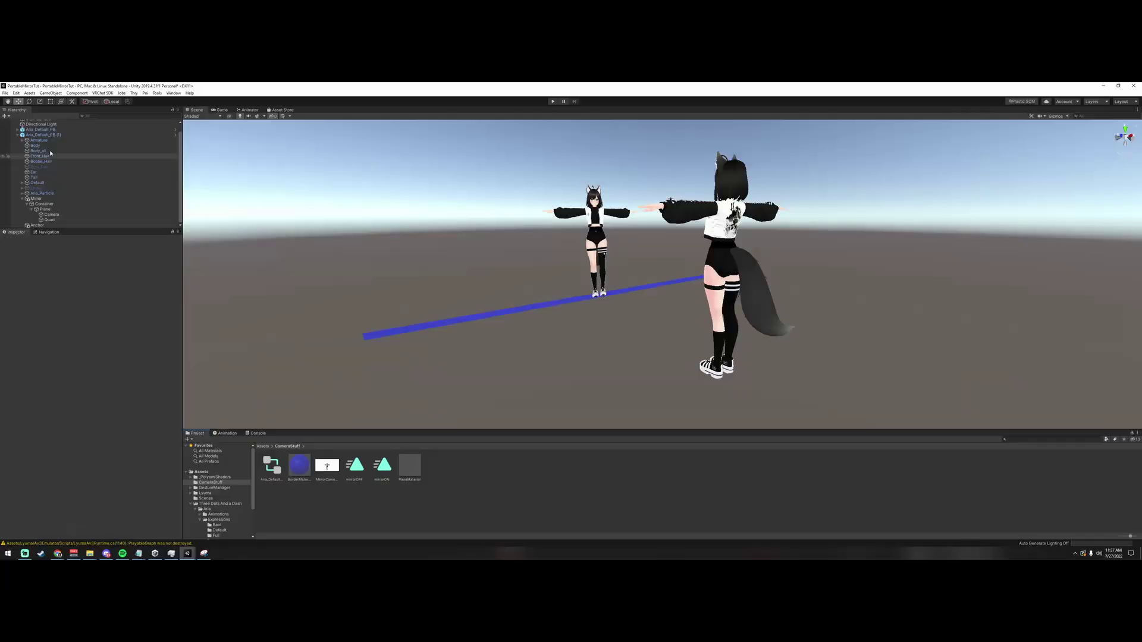
Step: Select the duplicated avatar and open the mirrorOFF clip in the Animation window
click(43, 135)
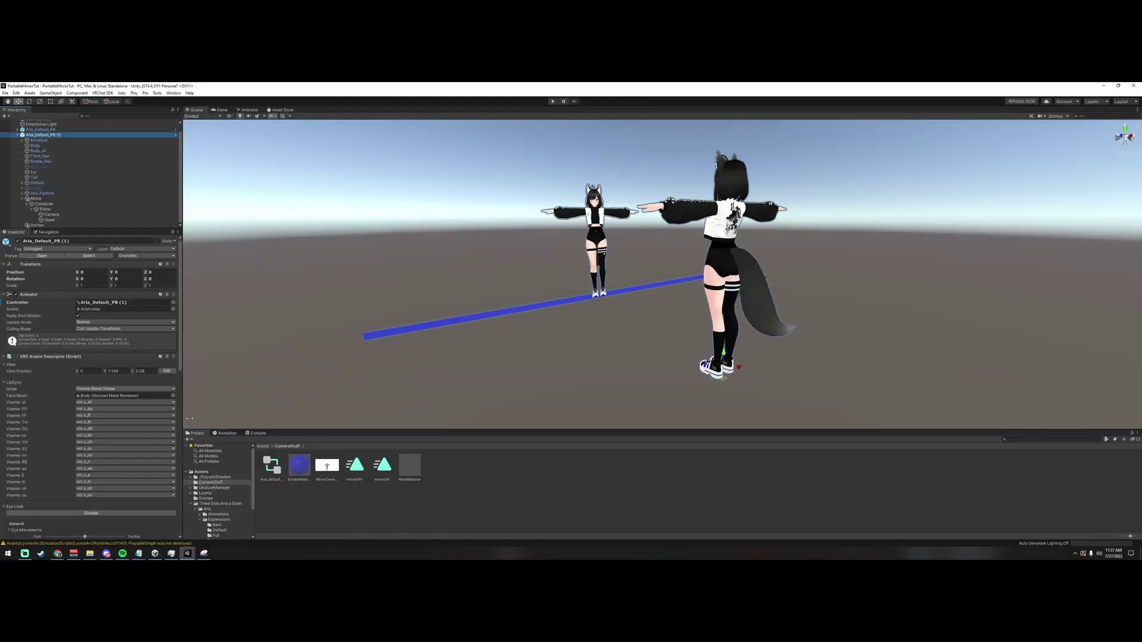
click(350, 468)
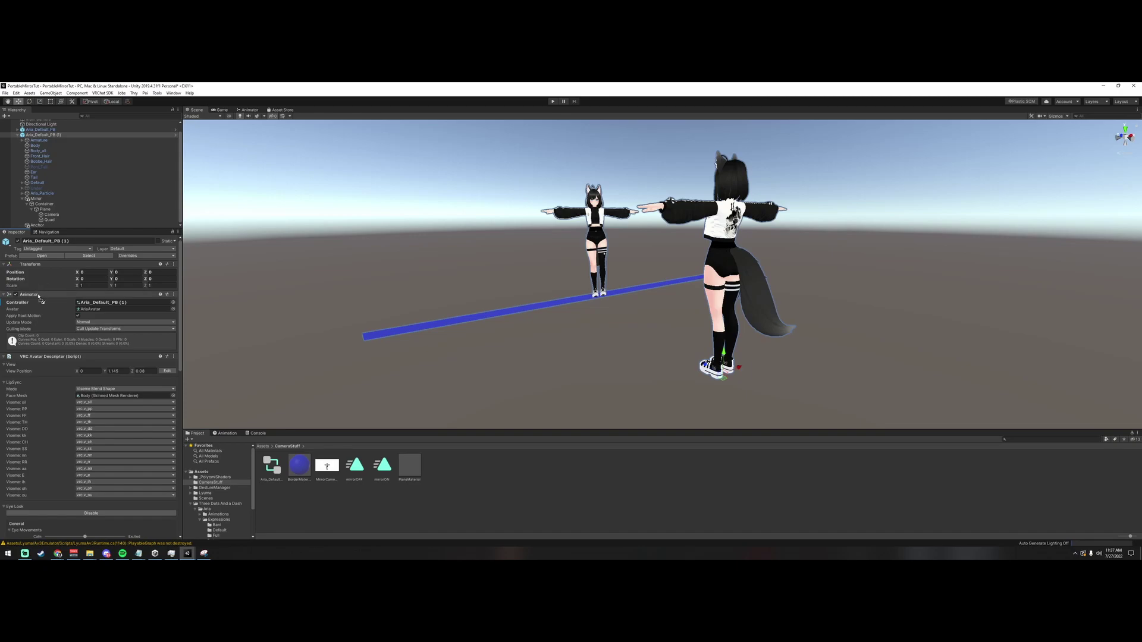
drag(382, 464, 33, 295)
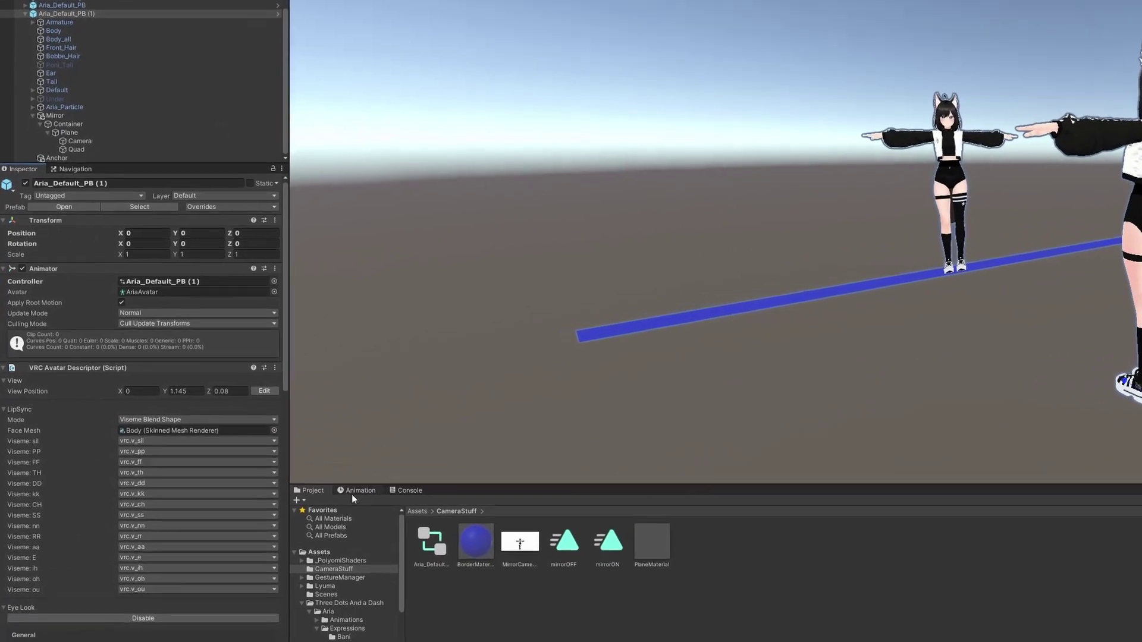
click(355, 491)
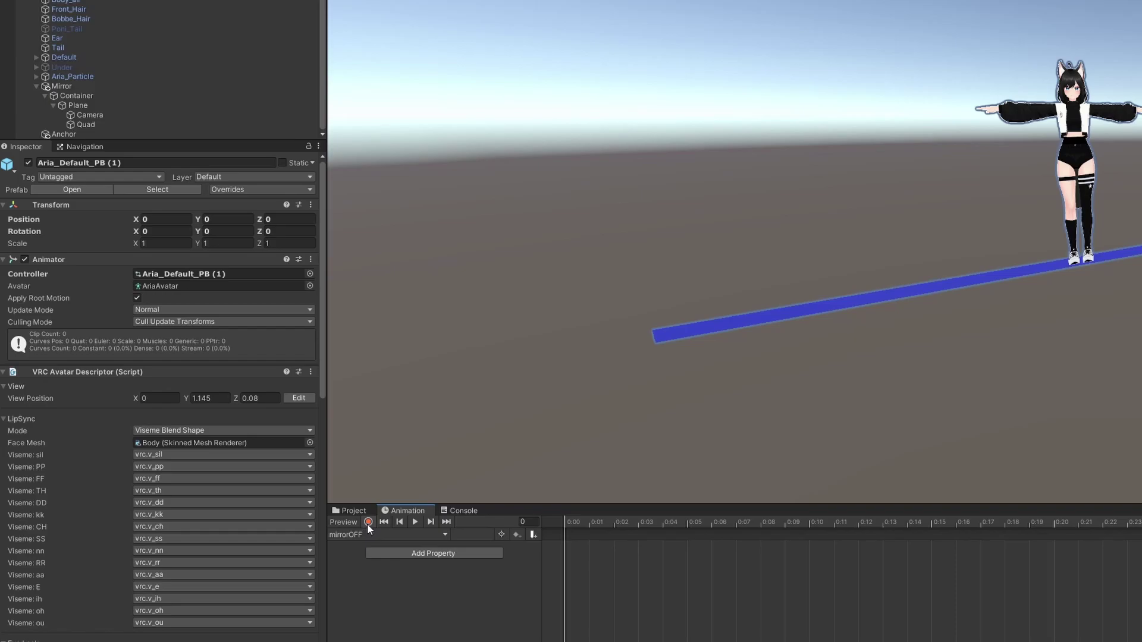
click(366, 534)
click(359, 535)
Step: Record mirrorOFF keys deactivating the Mirror object and disabling its Camera, then switch to mirrorON
click(368, 521)
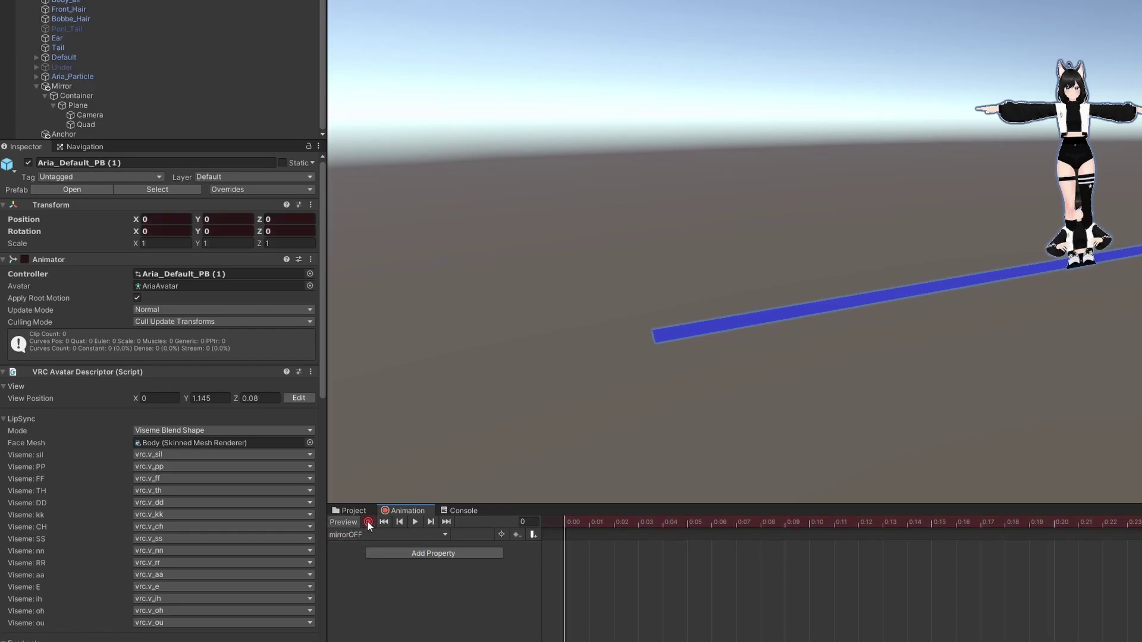
click(91, 86)
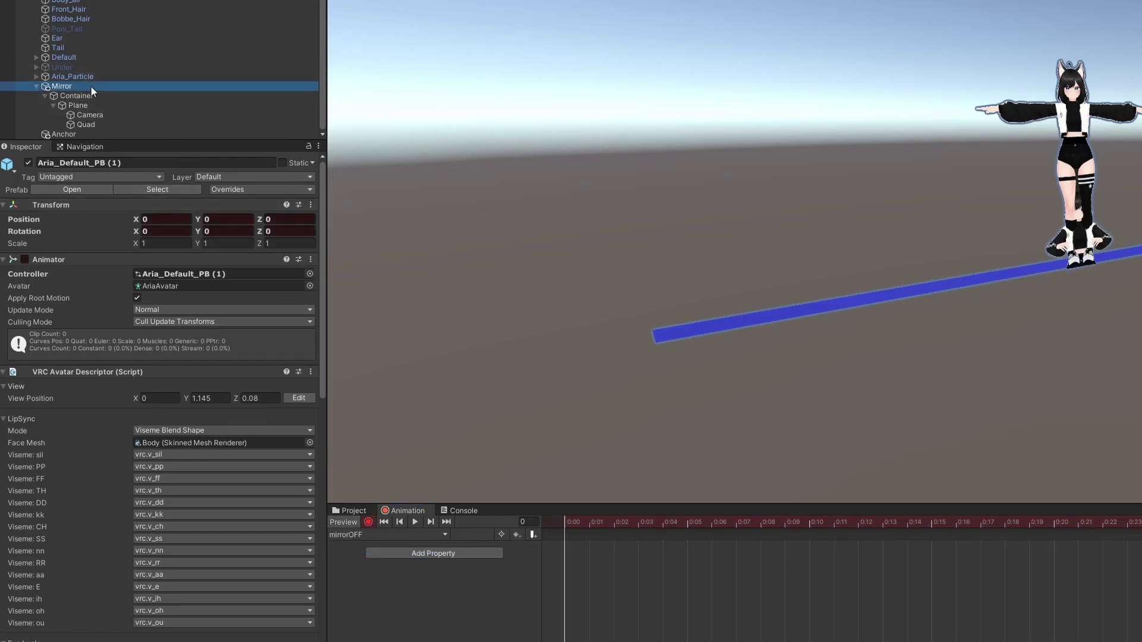
click(29, 162)
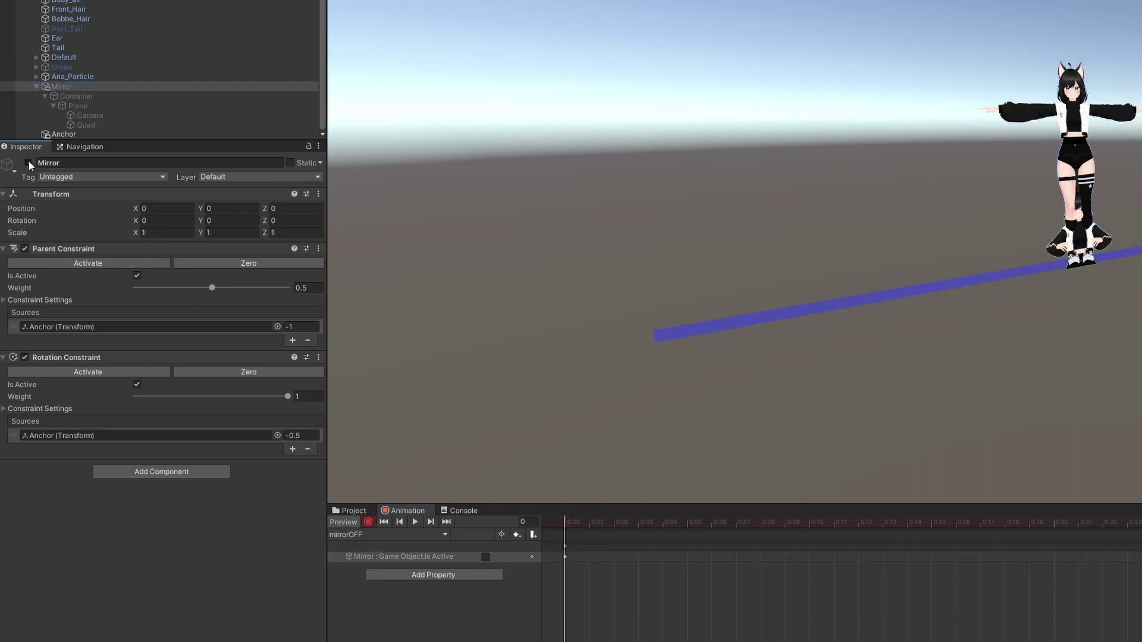
click(90, 116)
click(25, 248)
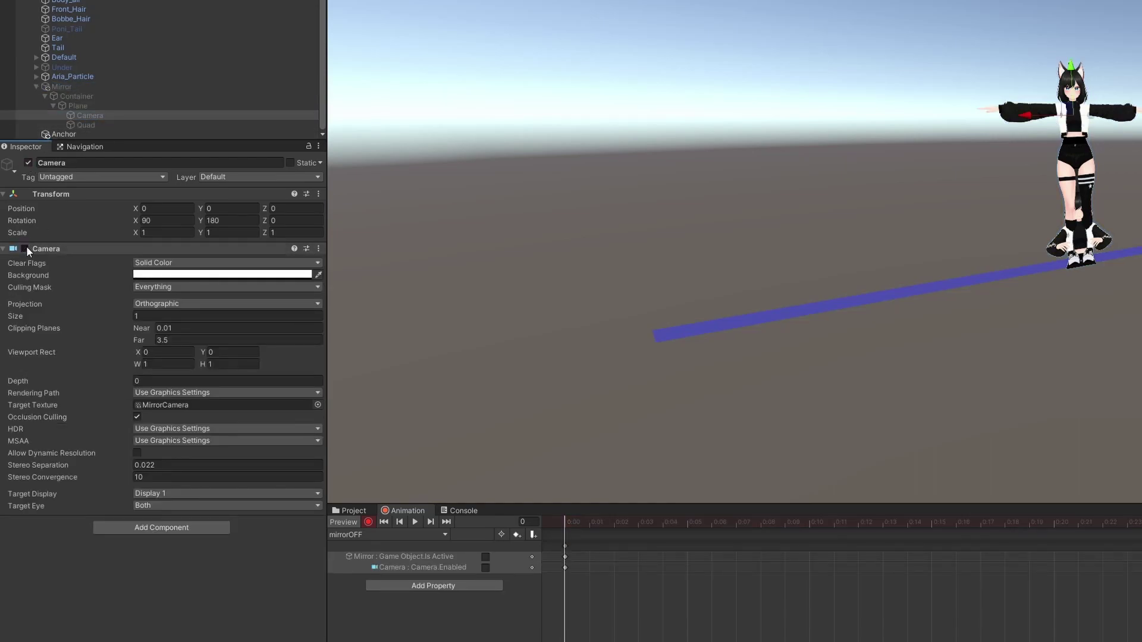
click(358, 534)
click(368, 559)
Step: Record mirrorON keys with the Mirror object active and its Camera component enabled
click(368, 522)
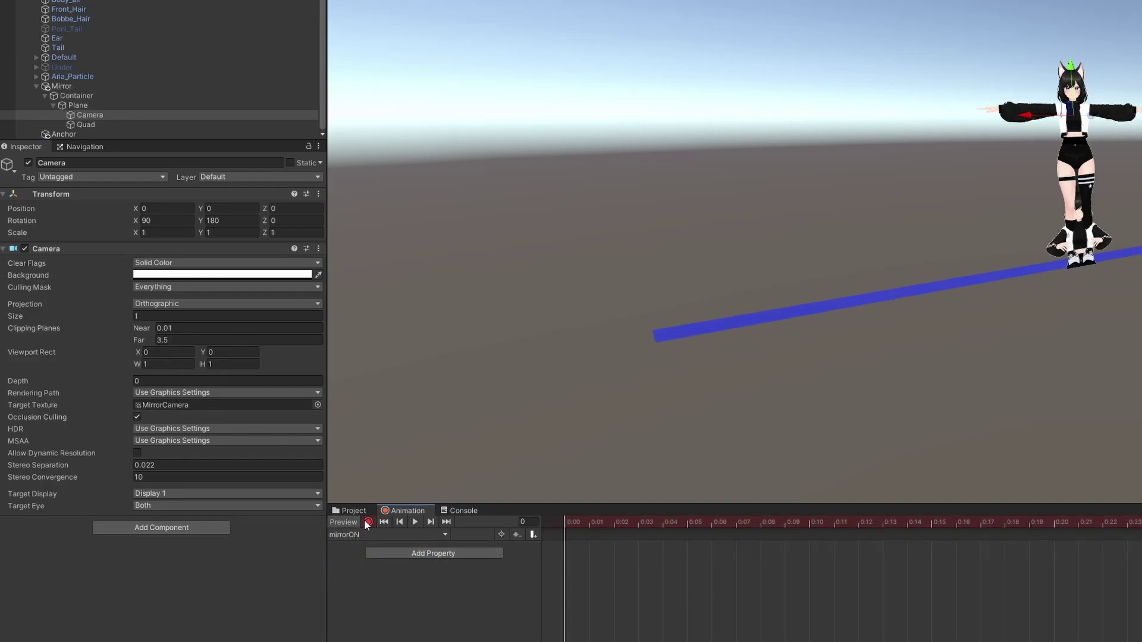
click(82, 88)
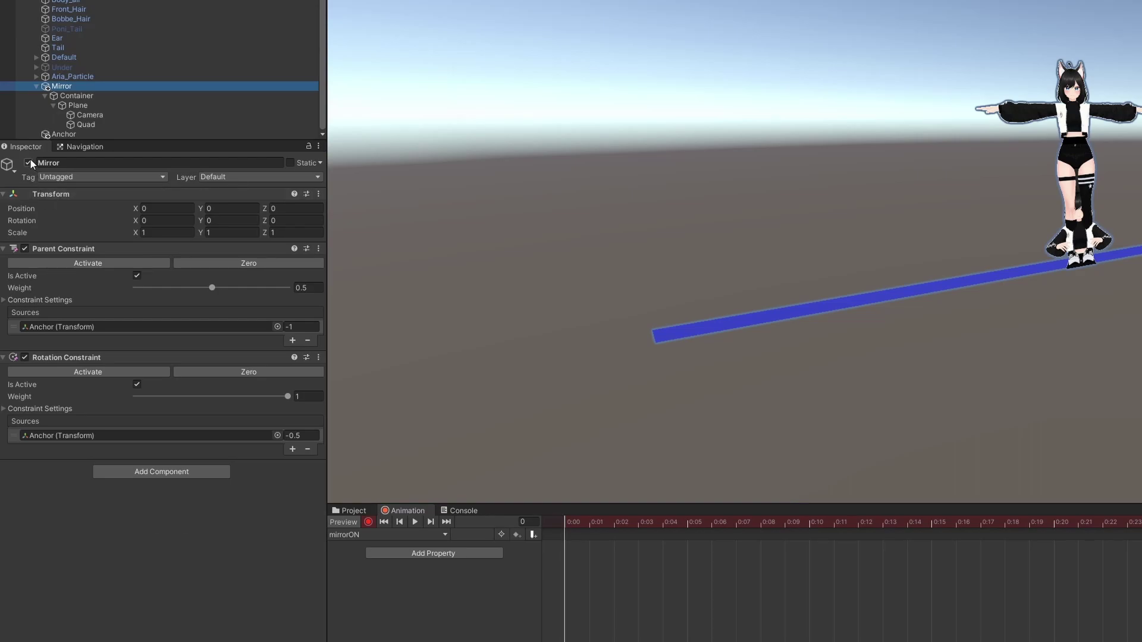
click(28, 162)
click(28, 162)
click(92, 116)
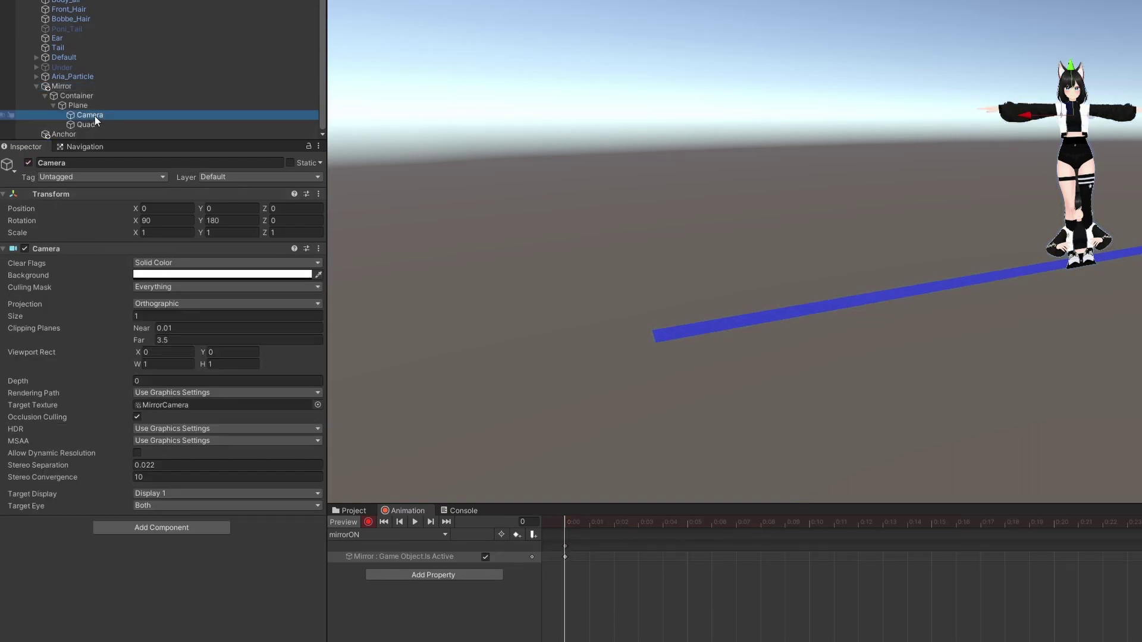
click(24, 249)
click(25, 249)
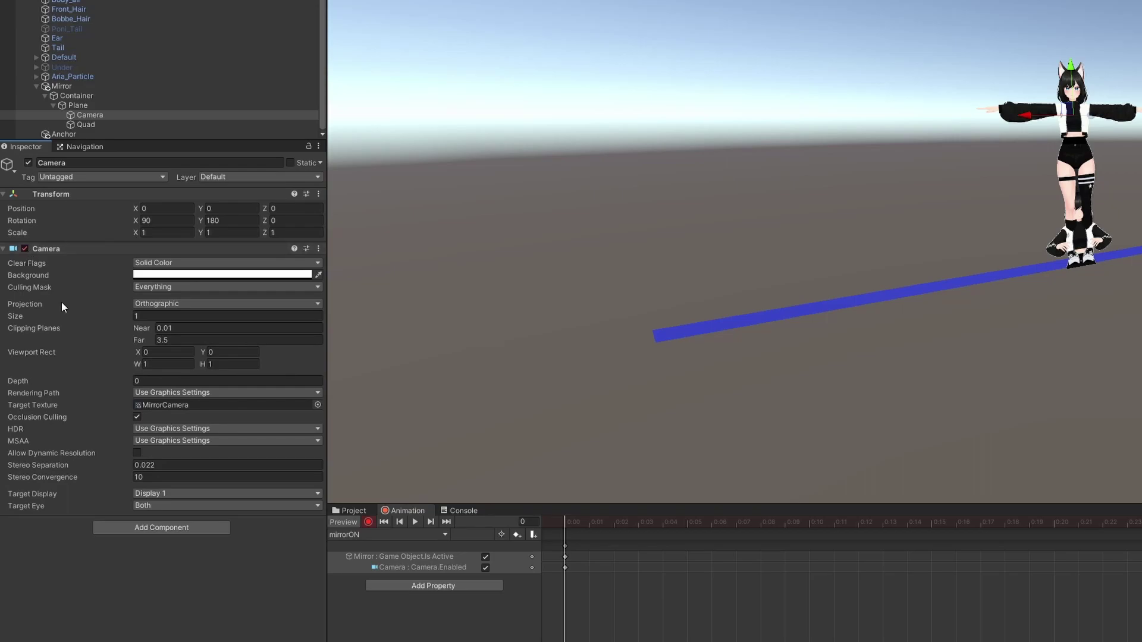
click(369, 522)
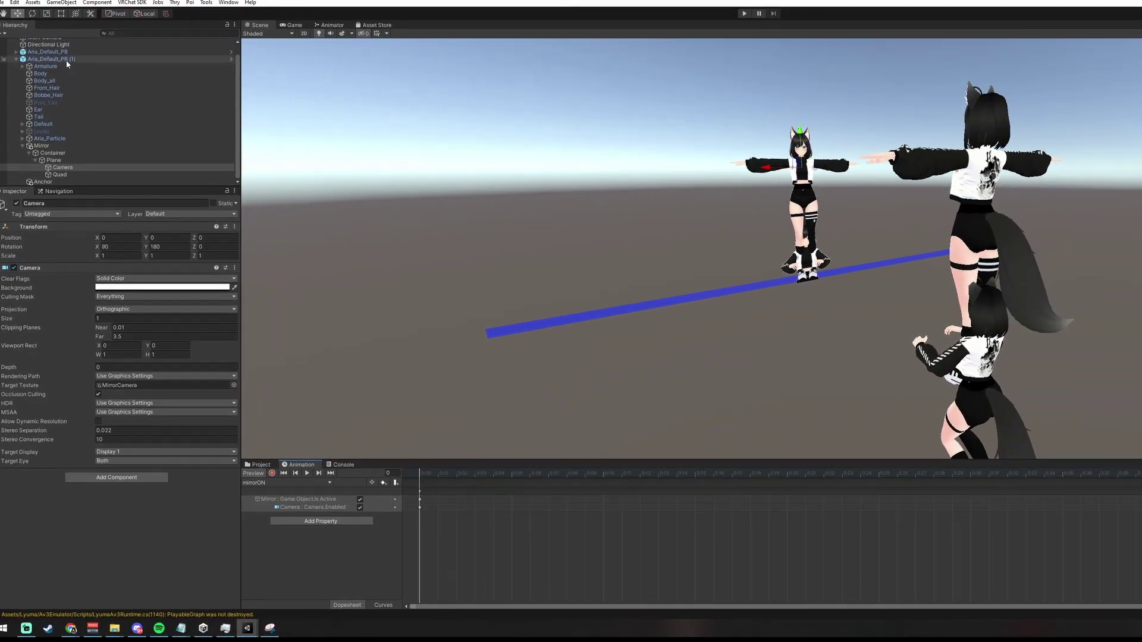
Step: Delete the duplicate avatar and create a RESET animation clip in CameraStuff
right_click(67, 61)
click(89, 109)
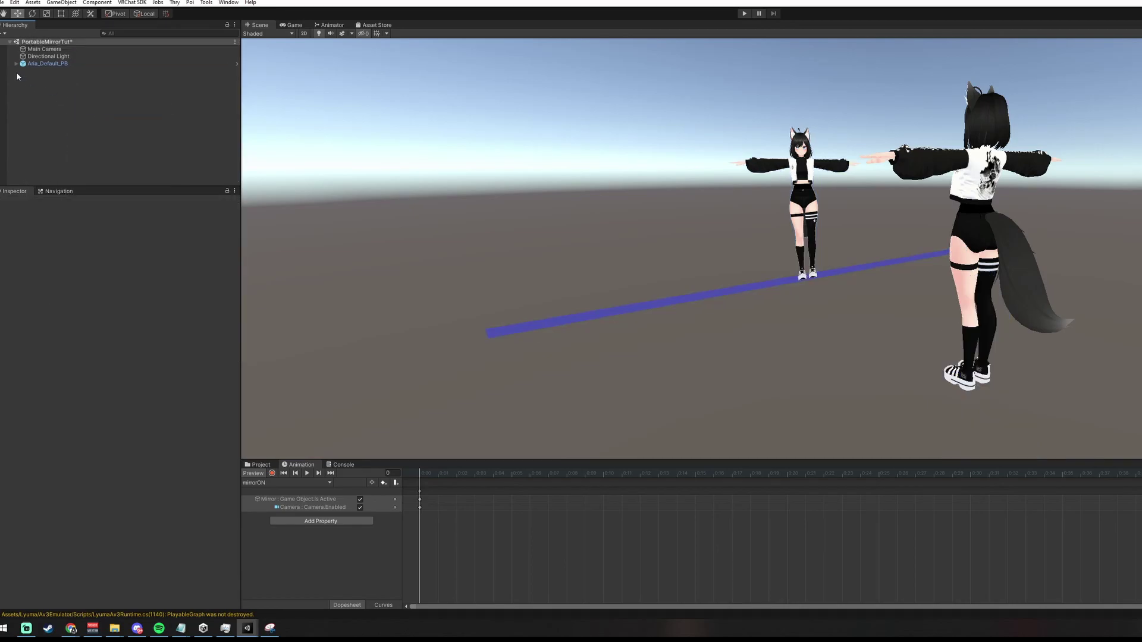
click(257, 465)
right_click(636, 532)
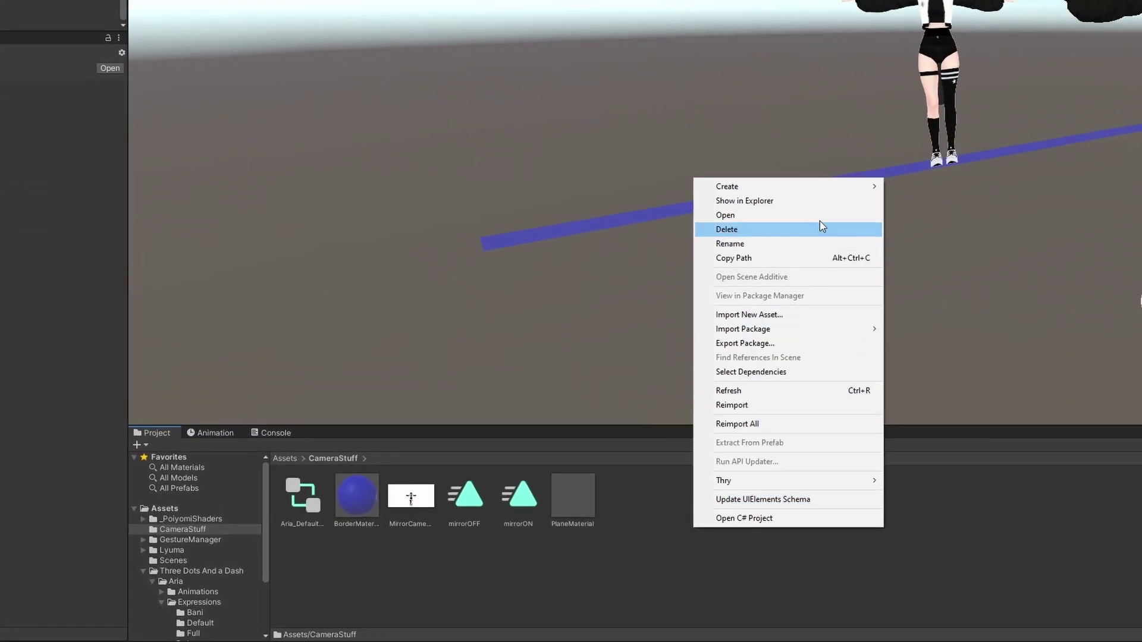
mouse_move(843, 186)
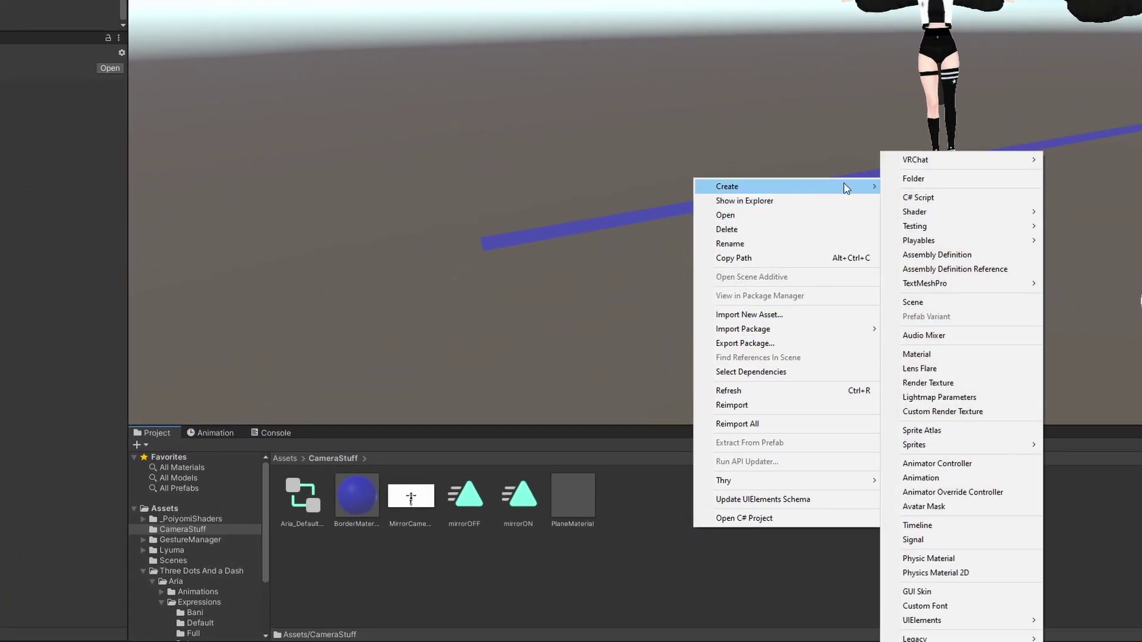
click(920, 479)
text(RESET)
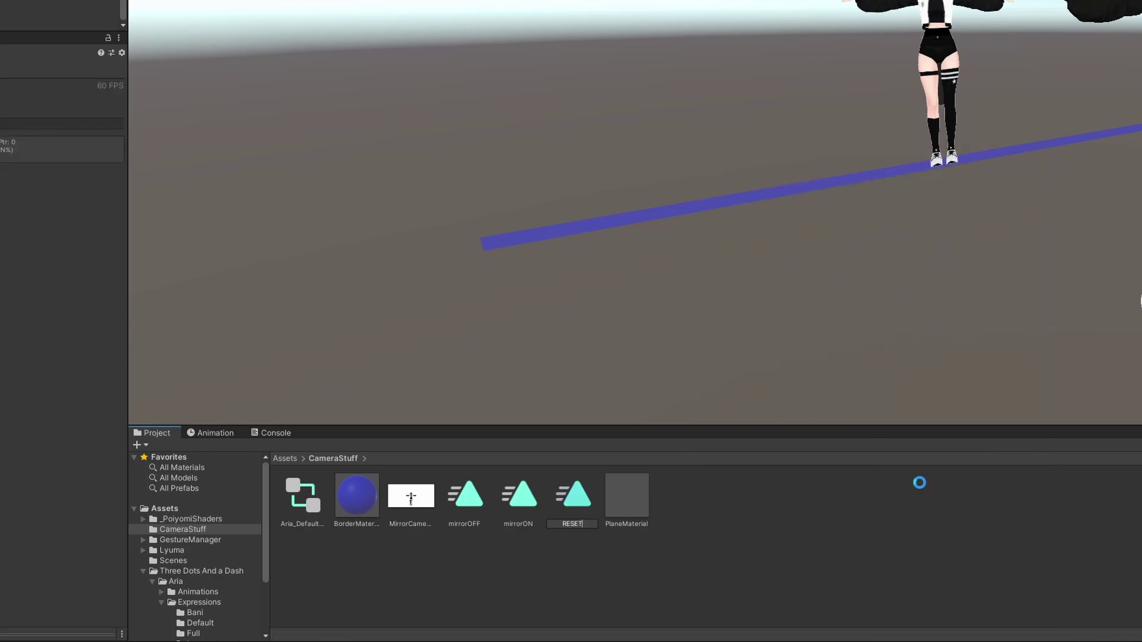
key(Return)
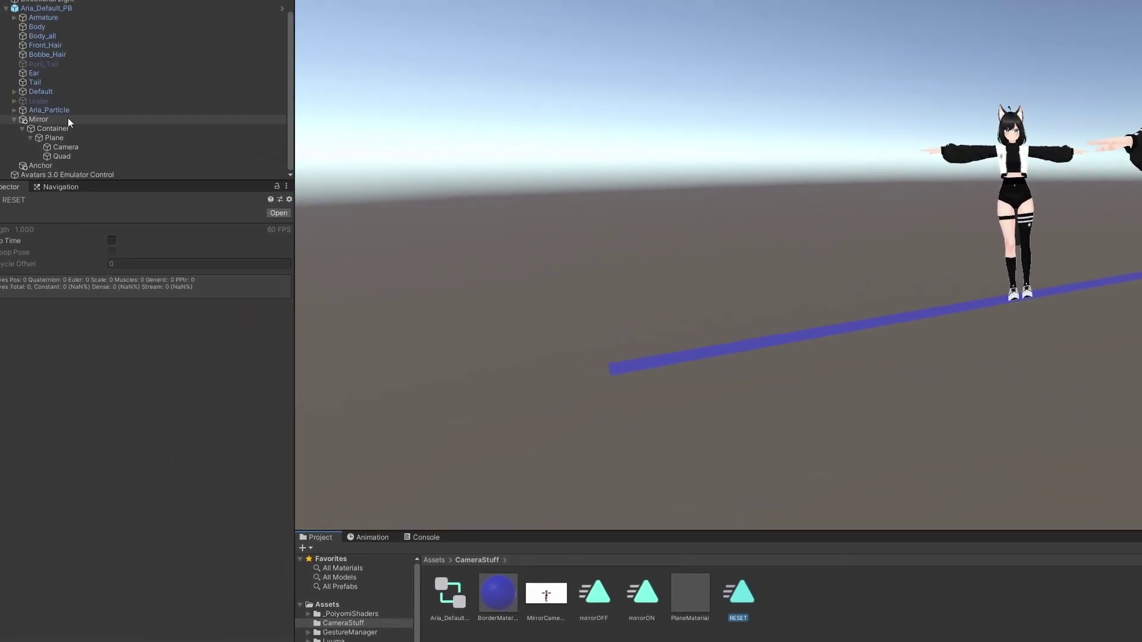
Step: Add an Animator to Mirror and assign a Mirror controller built from the RESET clip
click(76, 135)
click(154, 511)
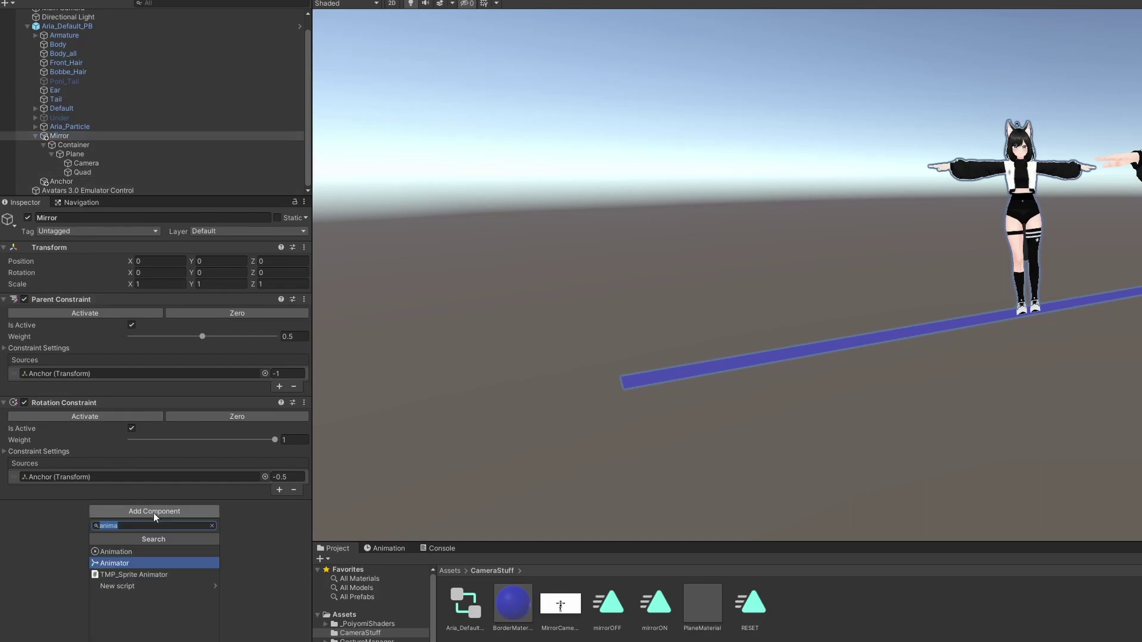
click(152, 562)
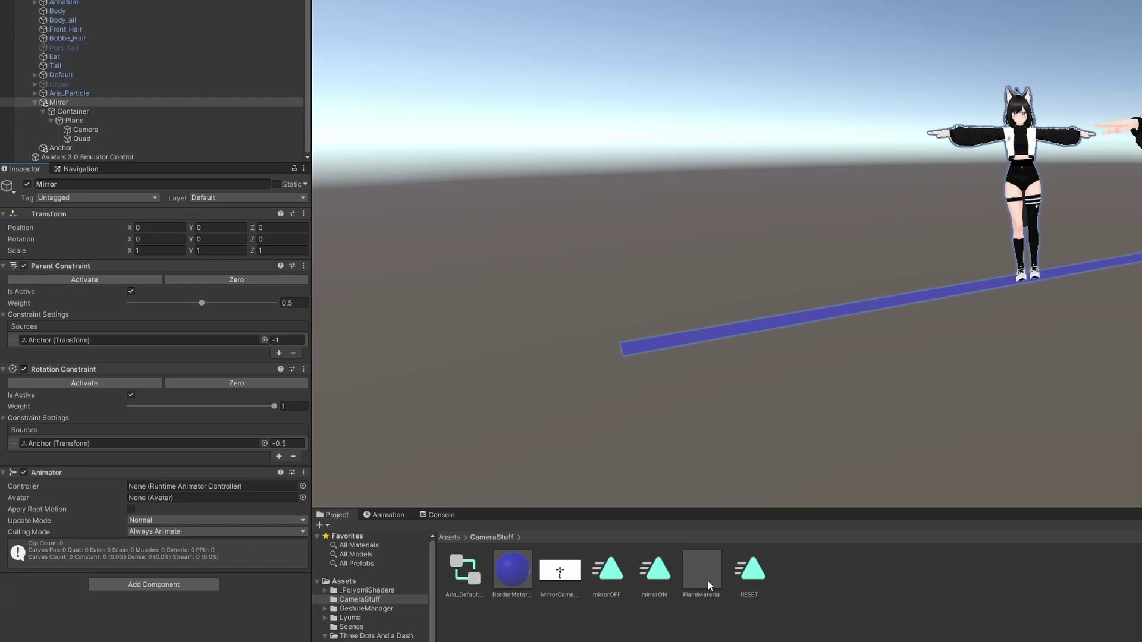
drag(749, 603, 105, 506)
drag(105, 452, 103, 450)
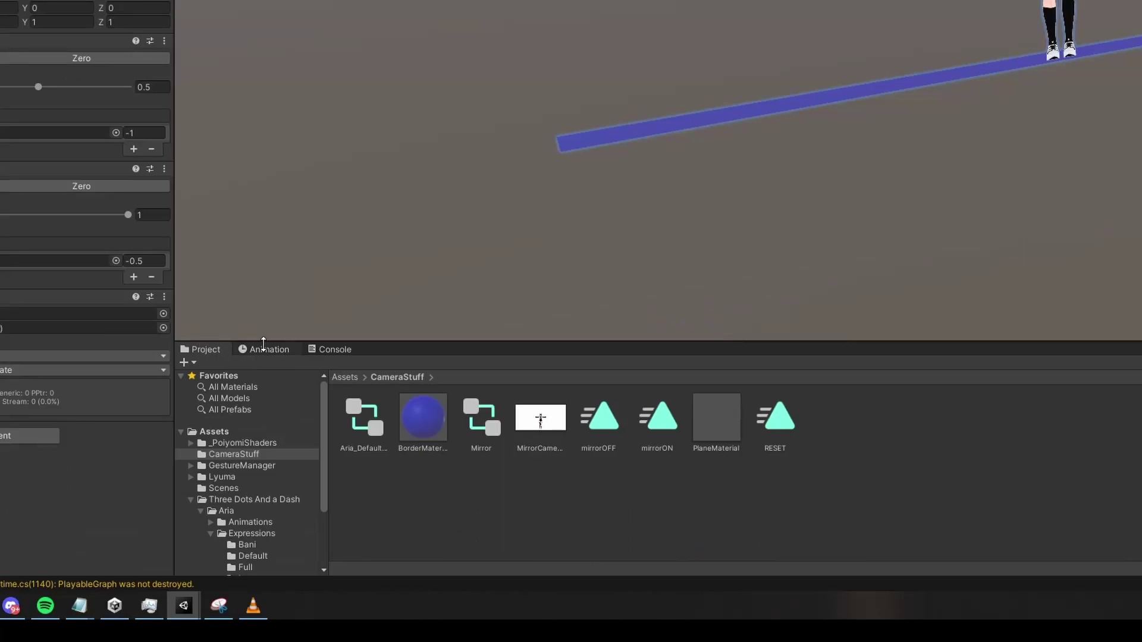
Step: Add a key for Container's Parent Constraint Active property to the RESET clip
click(265, 350)
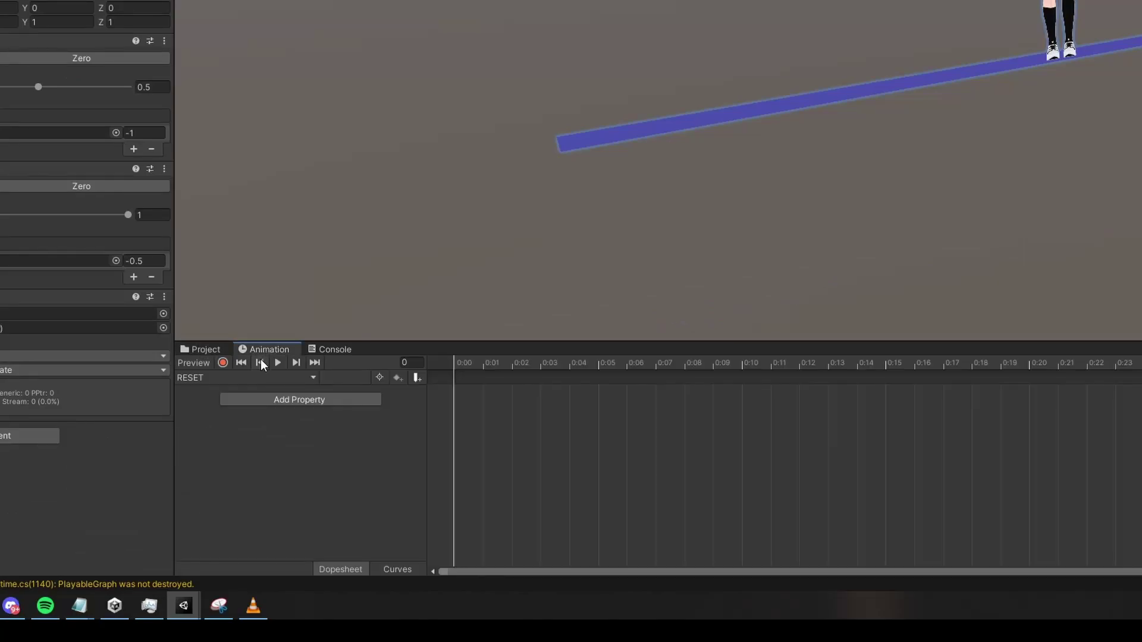
click(287, 399)
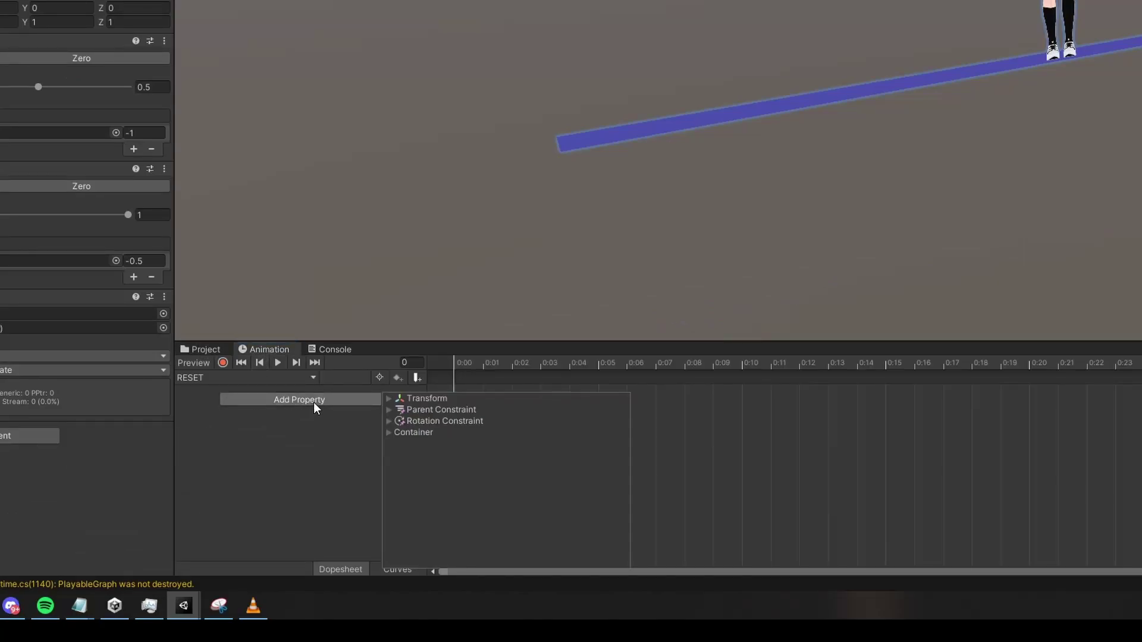
click(389, 432)
click(398, 467)
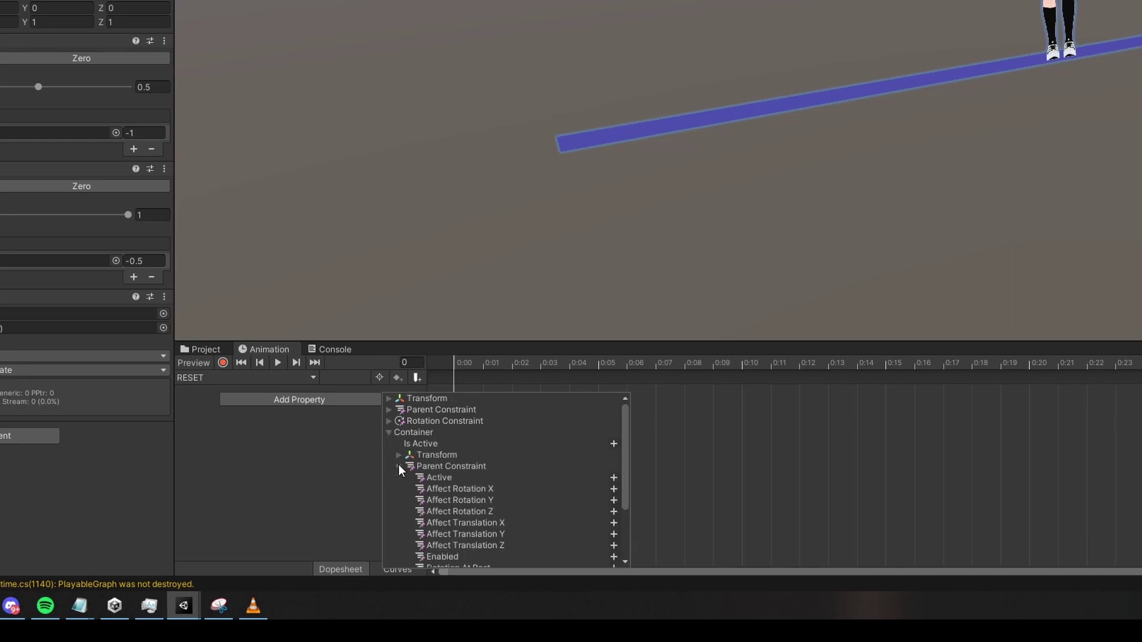
click(613, 478)
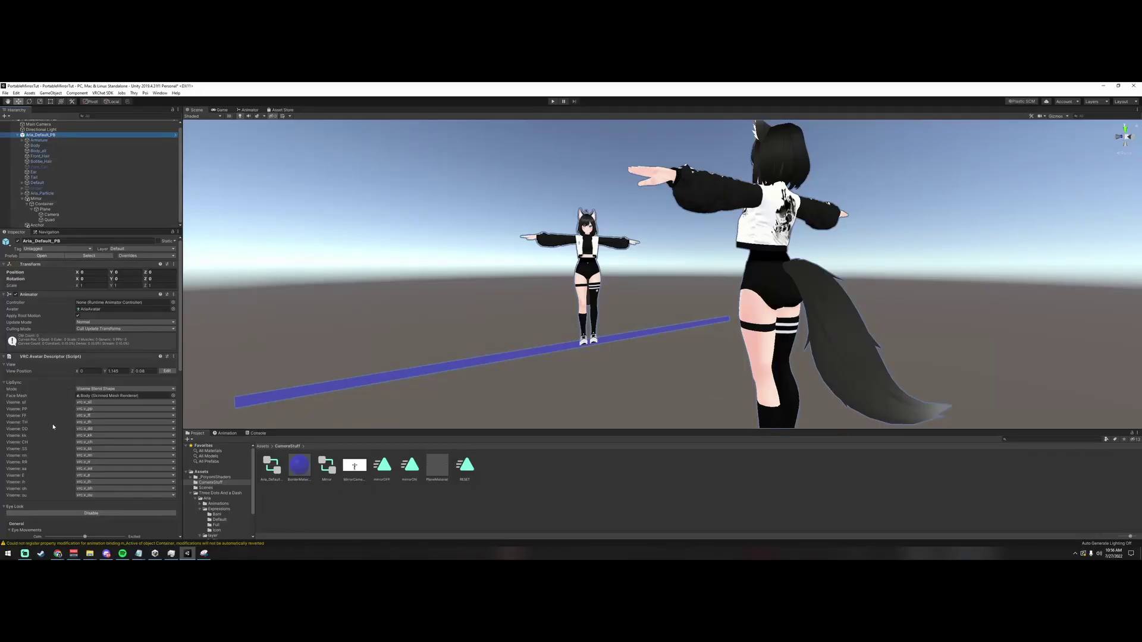
Step: Scroll to Playable Layers and open the Aria_FX_Default FX controller in the Animator
scroll(53, 427, down, 10)
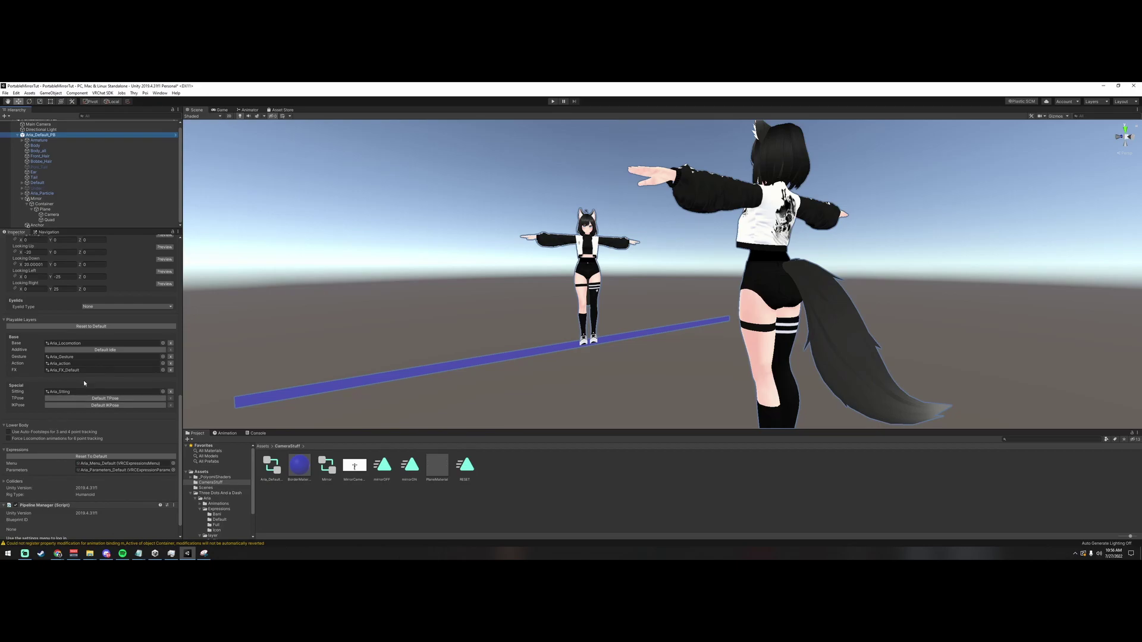
double_click(90, 370)
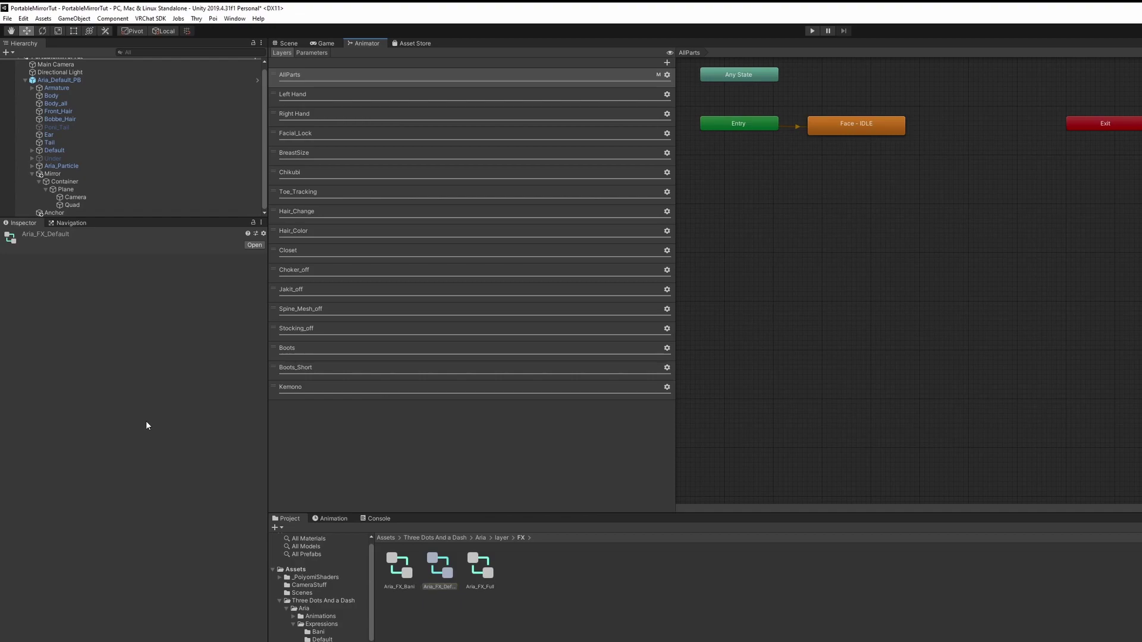
Step: Add a Bool parameter named ToggleMirrorBool to the FX controller's parameter list
click(316, 52)
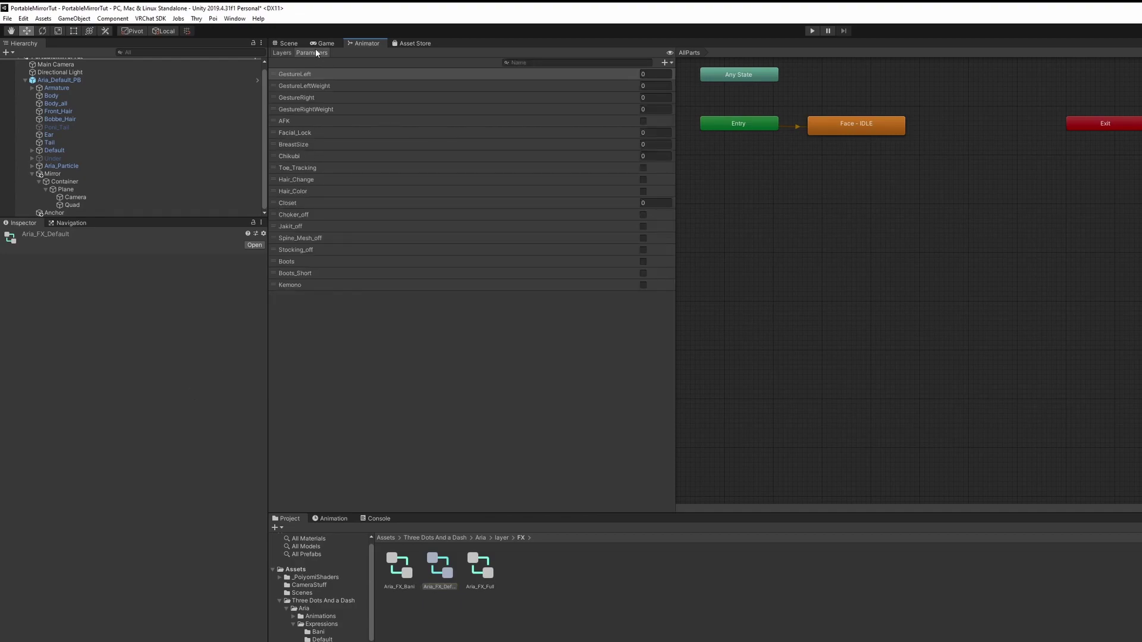
click(664, 61)
click(684, 96)
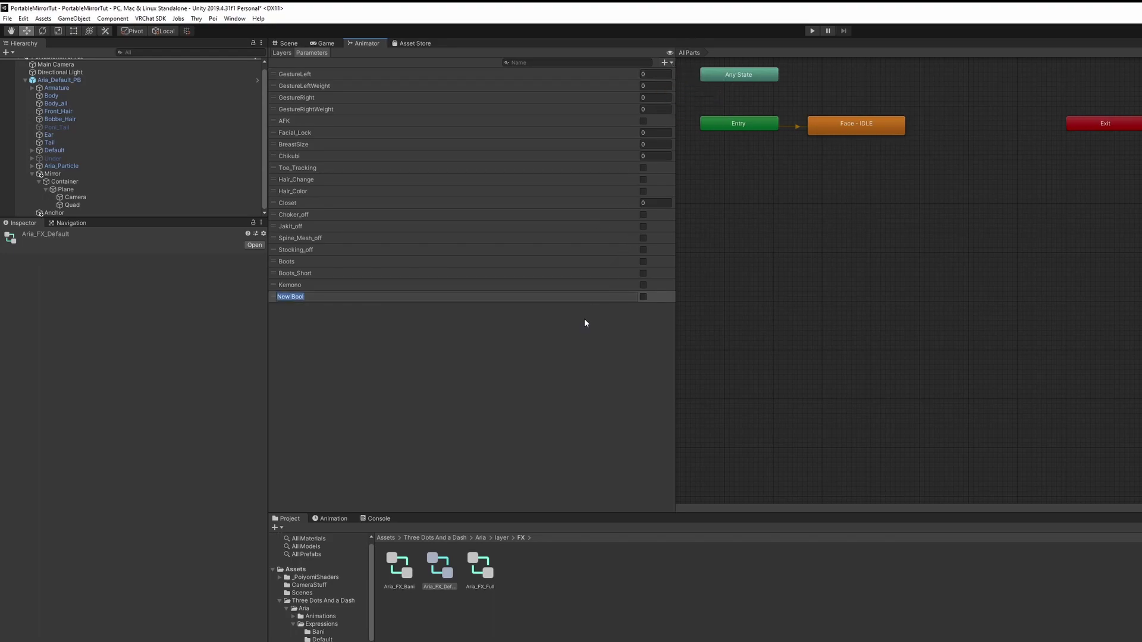
text(ToggleMirrorBool)
key(Return)
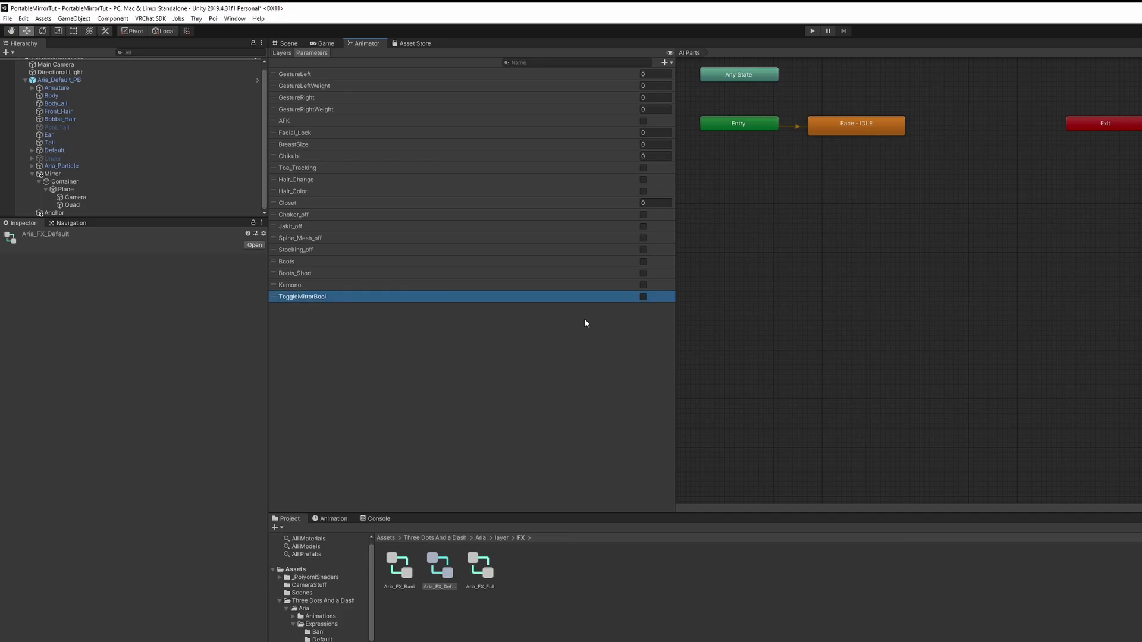
Step: Add a new layer named Mirror to the FX controller
click(287, 53)
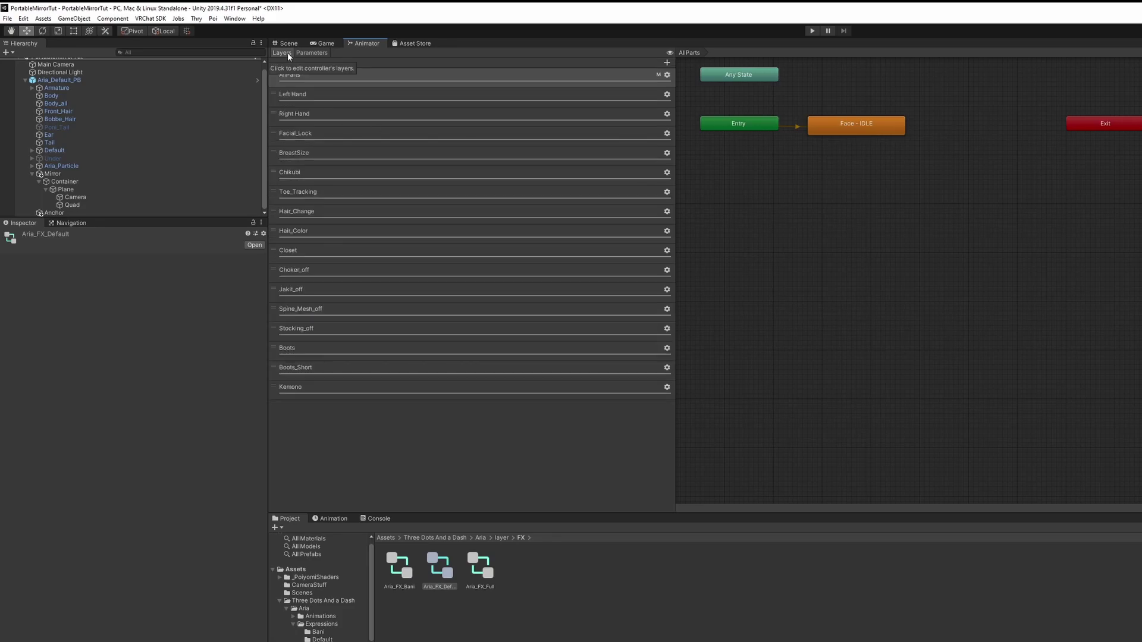
click(666, 63)
text(Mirror)
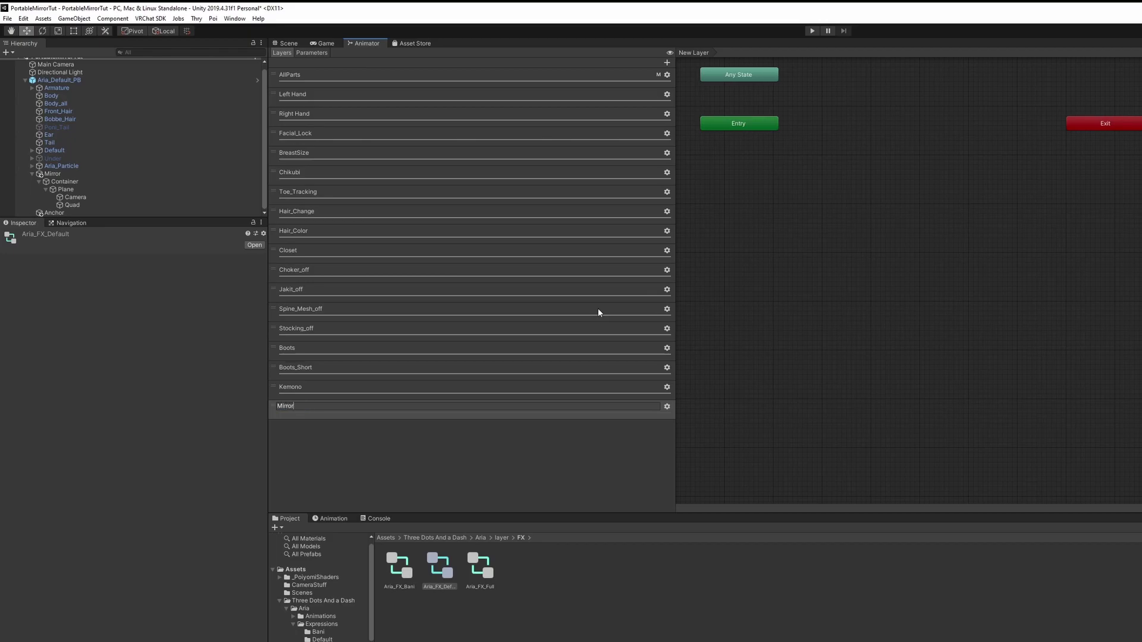
key(Return)
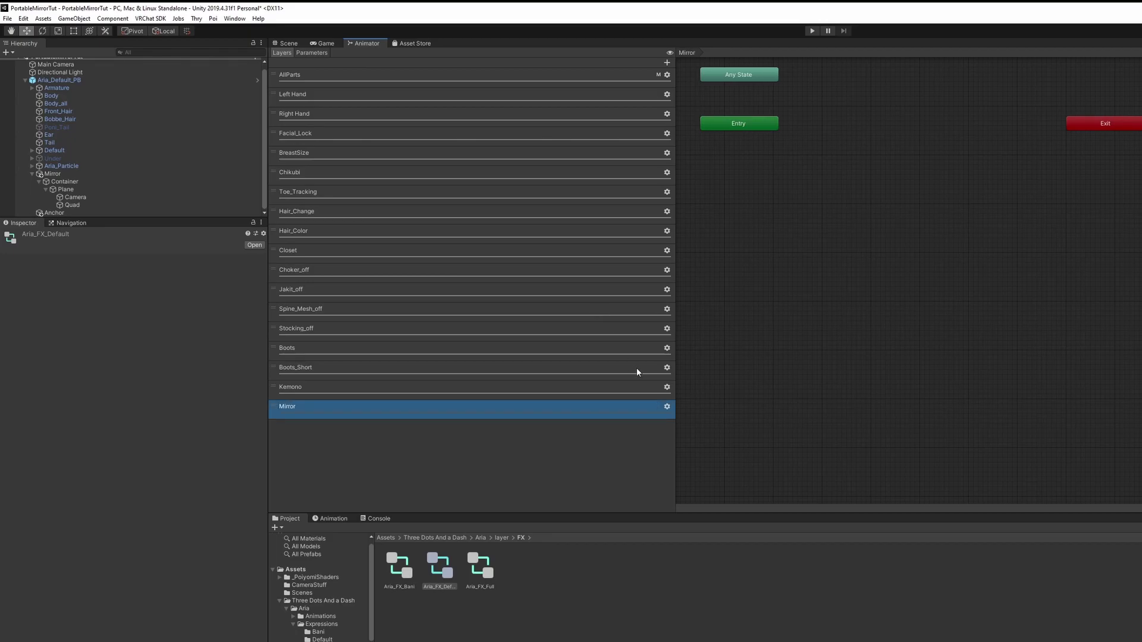
Step: Set the Mirror layer's weight to 1 in its layer settings
click(666, 408)
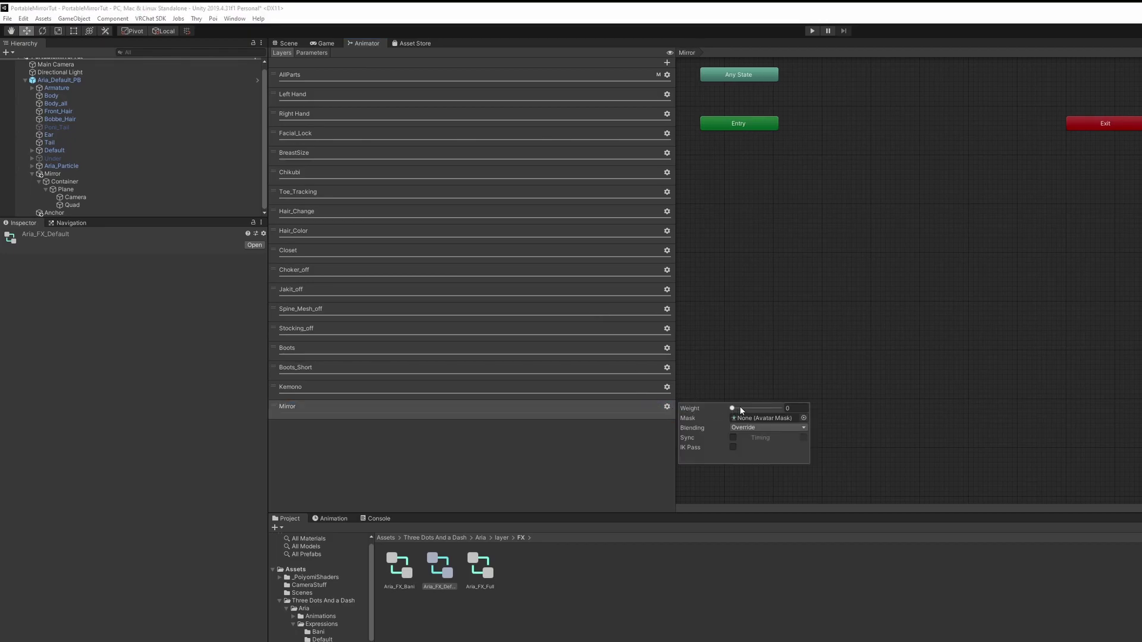
drag(741, 411, 815, 417)
click(583, 481)
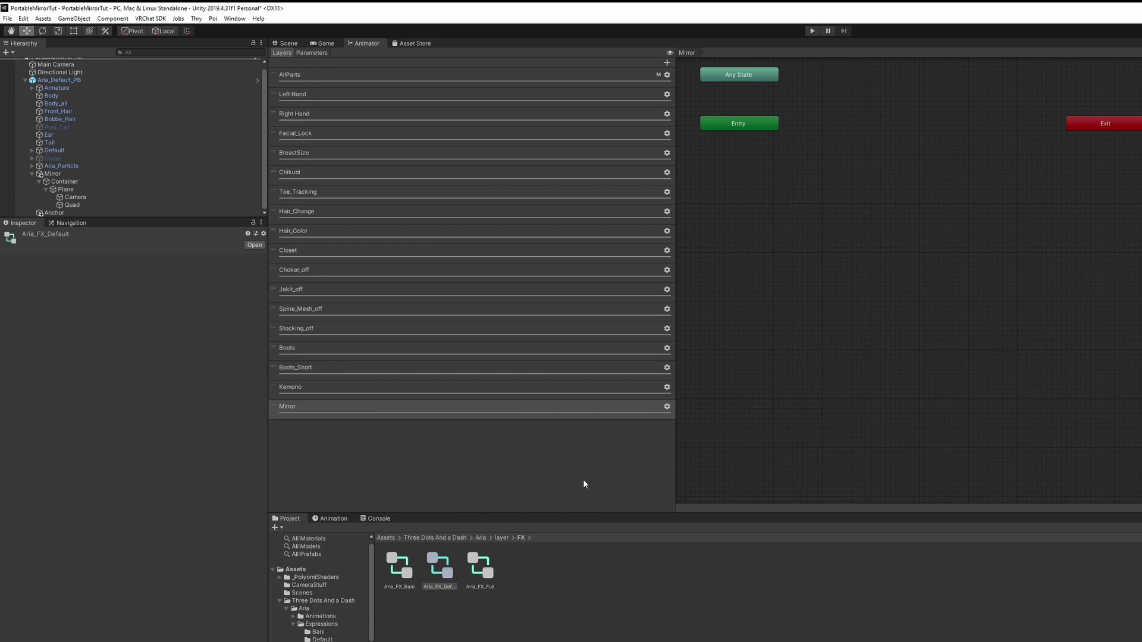
Step: Add mirrorOFF as the default state and mirrorON as a second state in the Mirror layer
click(307, 585)
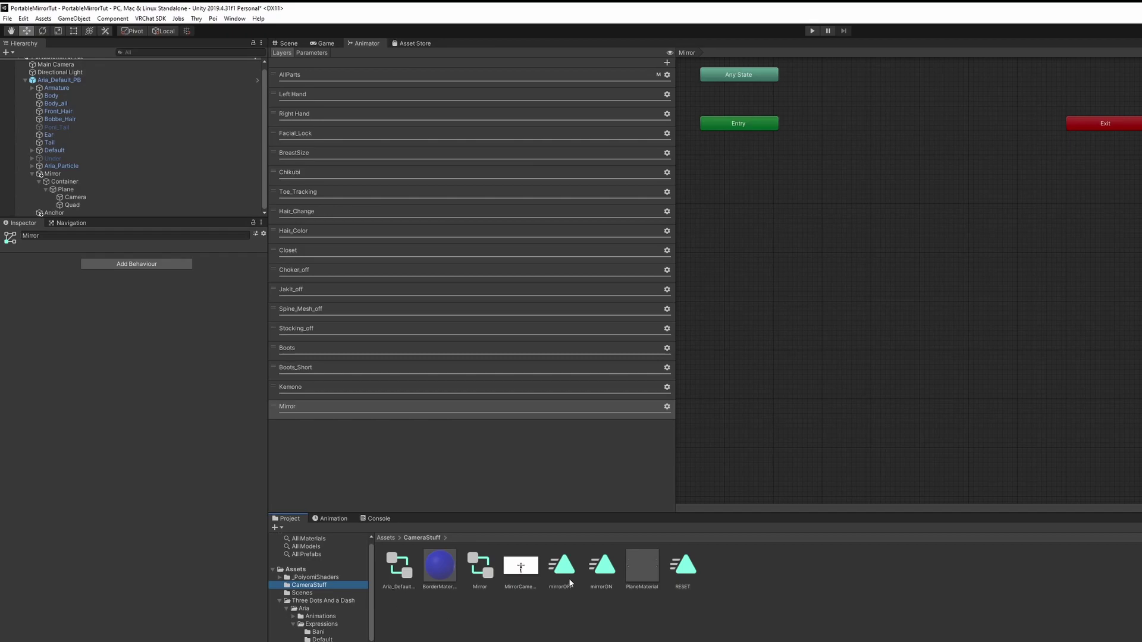
drag(565, 576, 845, 109)
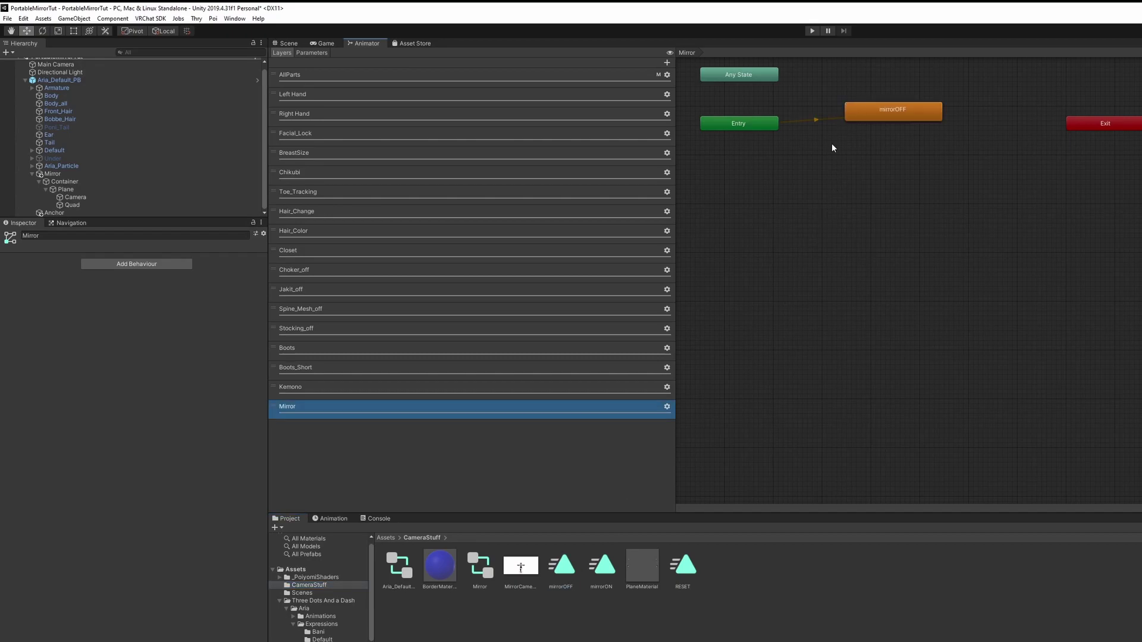
drag(602, 579, 880, 150)
Step: Link mirrorOFF and mirrorON with transitions in both directions
right_click(877, 112)
click(883, 117)
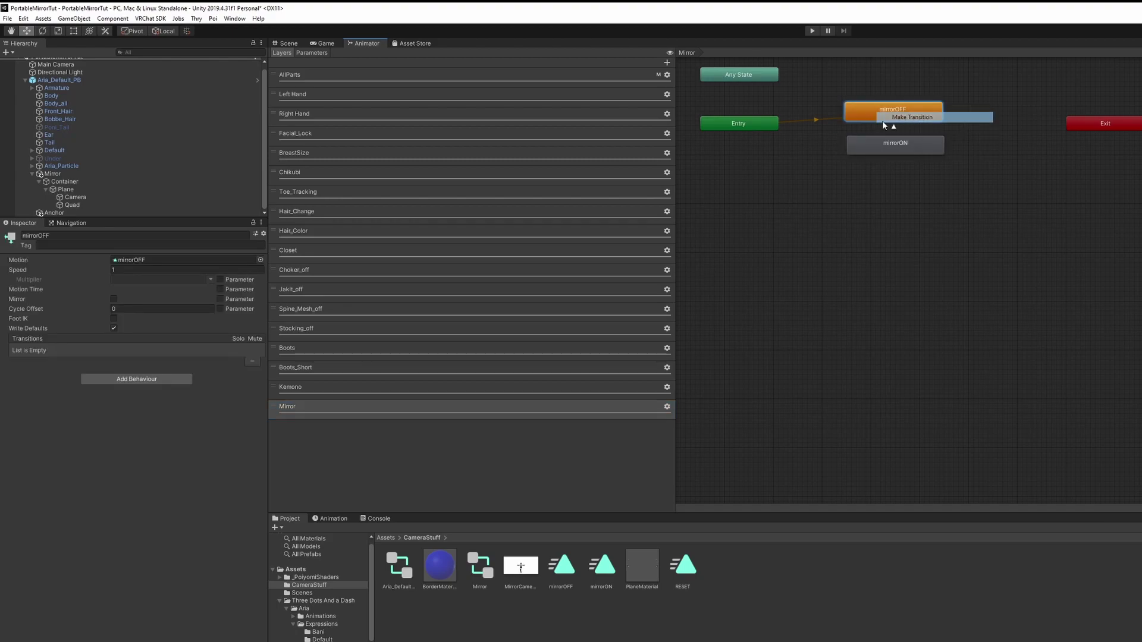
click(881, 144)
right_click(919, 145)
click(937, 152)
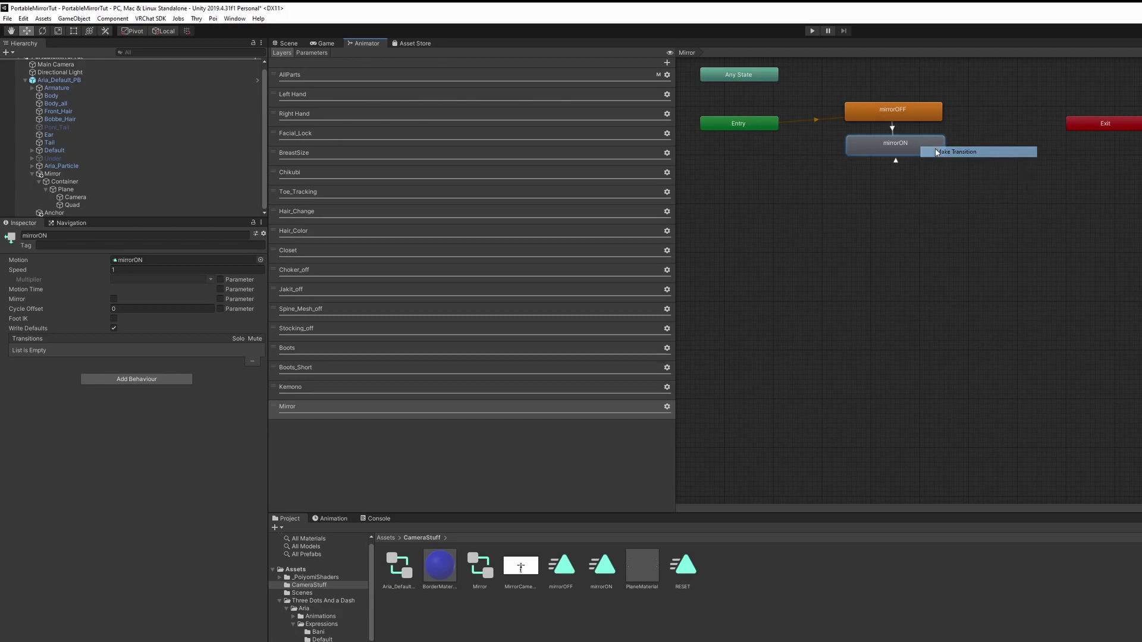
click(914, 113)
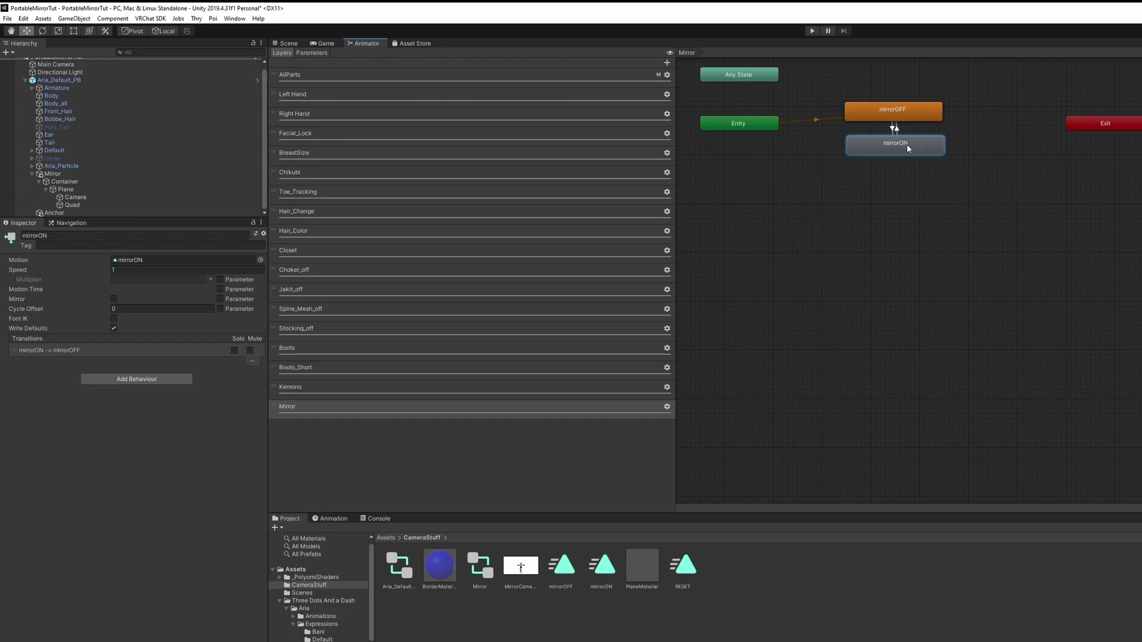
click(893, 128)
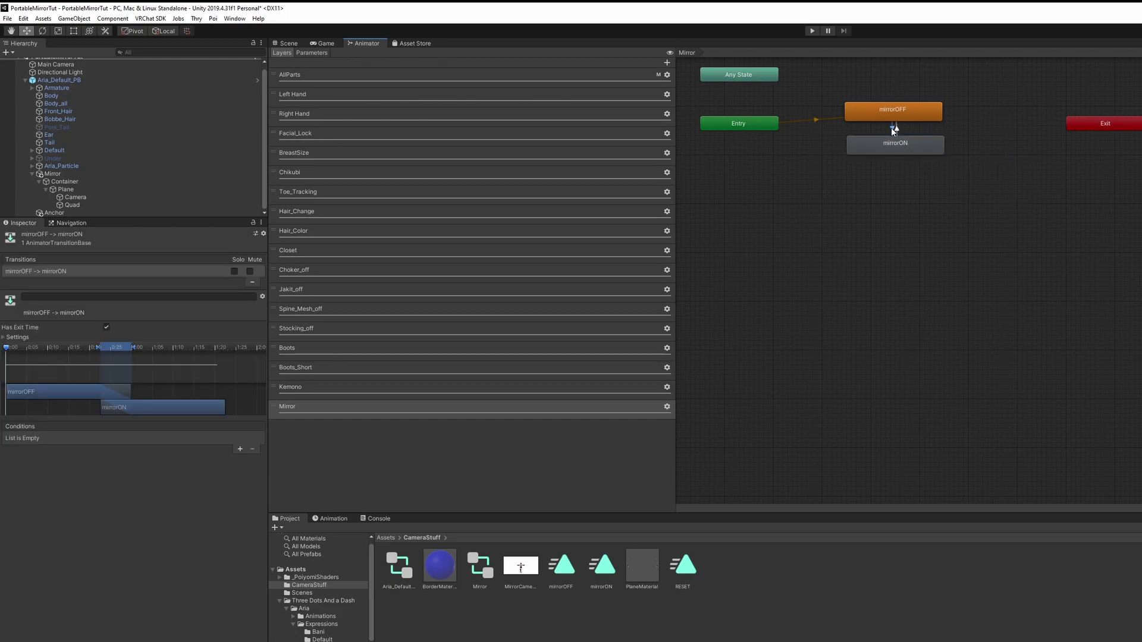
Step: Turn off Has Exit Time and set the mirrorOFF→mirrorON transition duration to 0
click(6, 338)
click(106, 326)
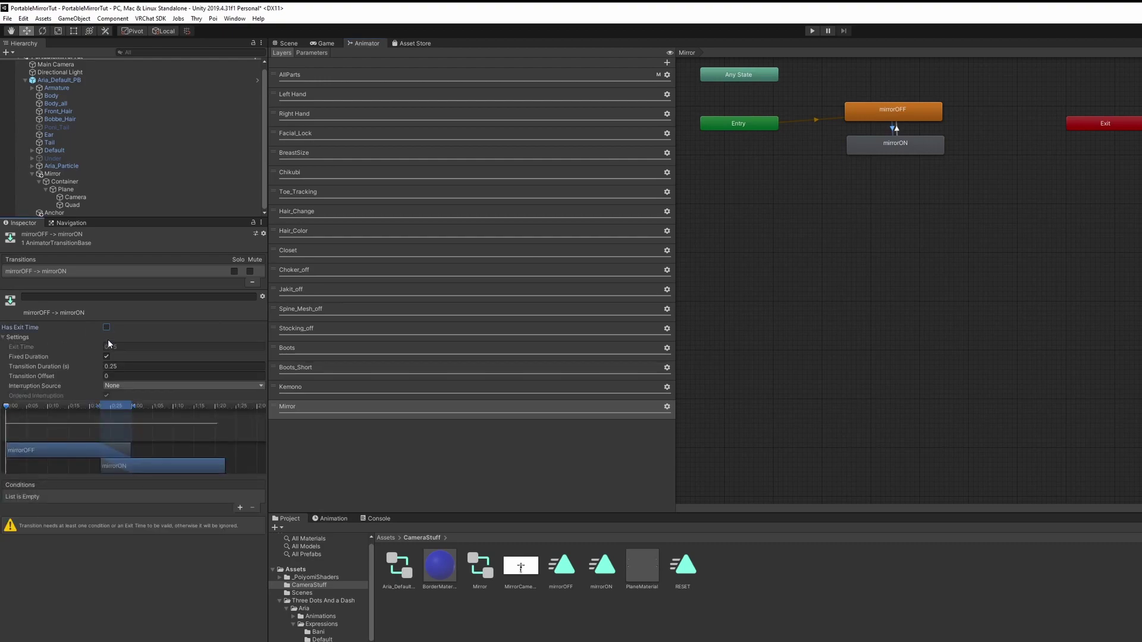
click(127, 367)
key(ctrl+a)
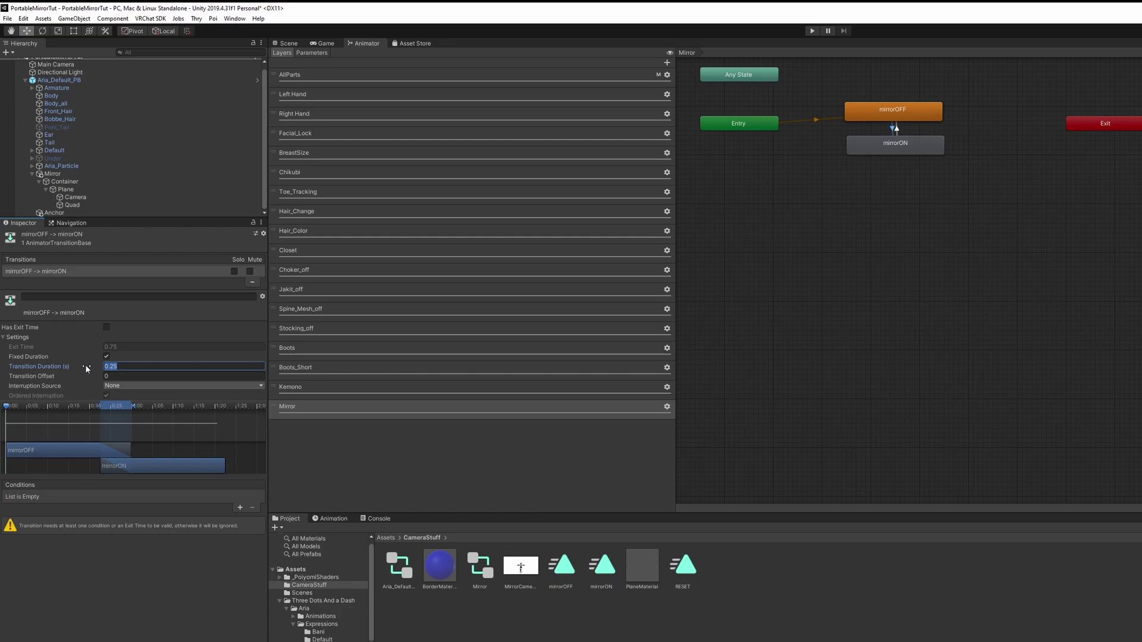
text(0)
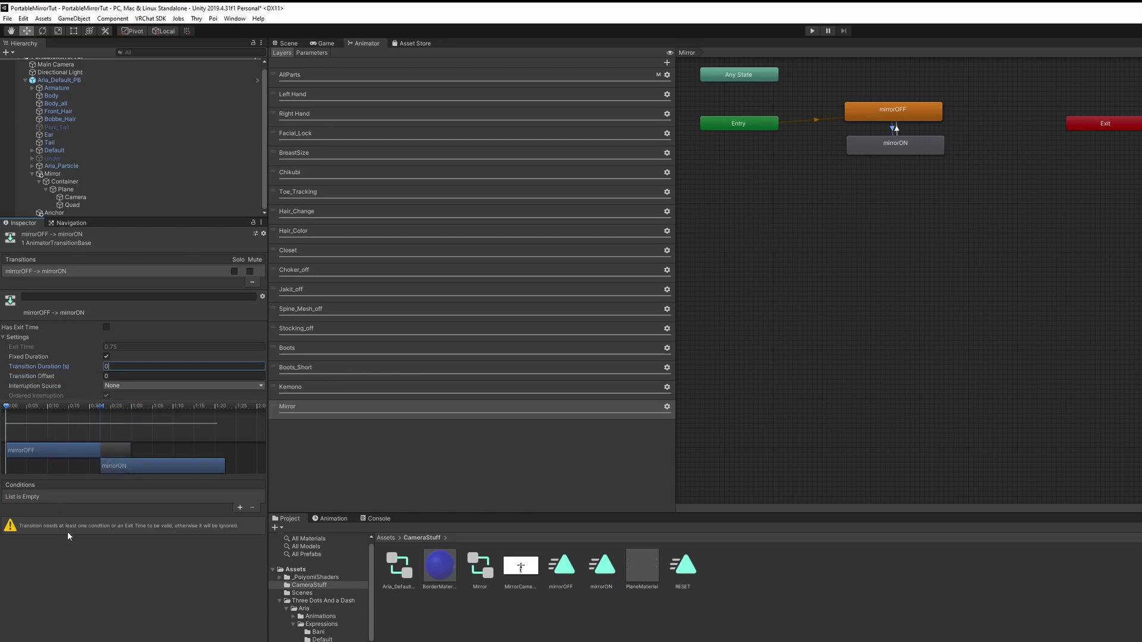
click(190, 502)
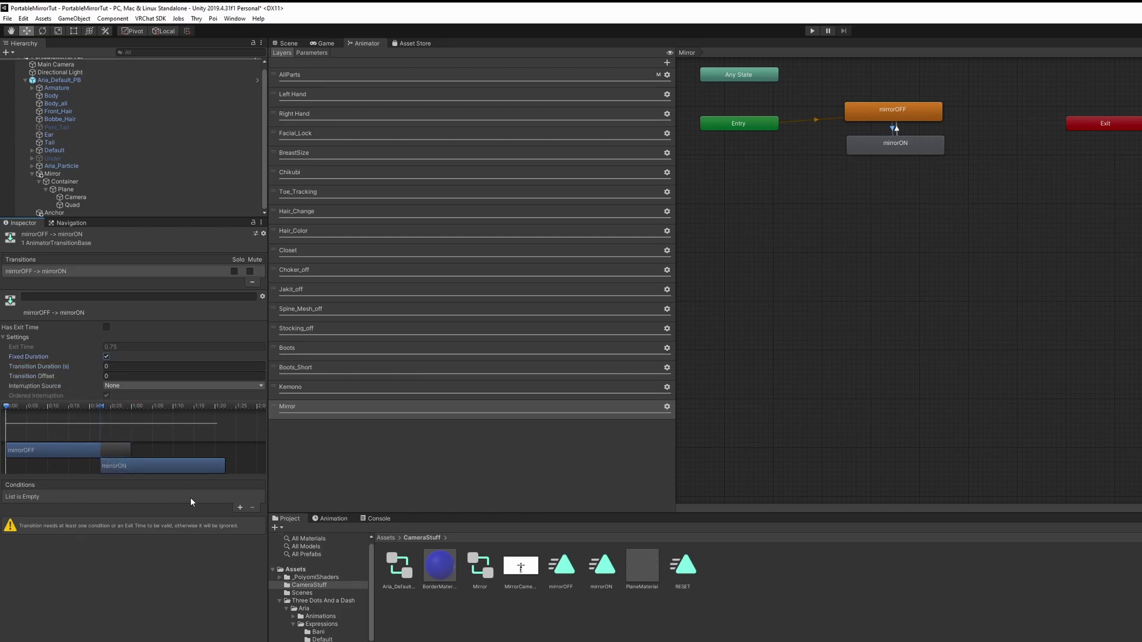
Step: Add a condition so the transition fires when ToggleMirrorBool is true
click(239, 508)
click(123, 497)
scroll(71, 595, down, 5)
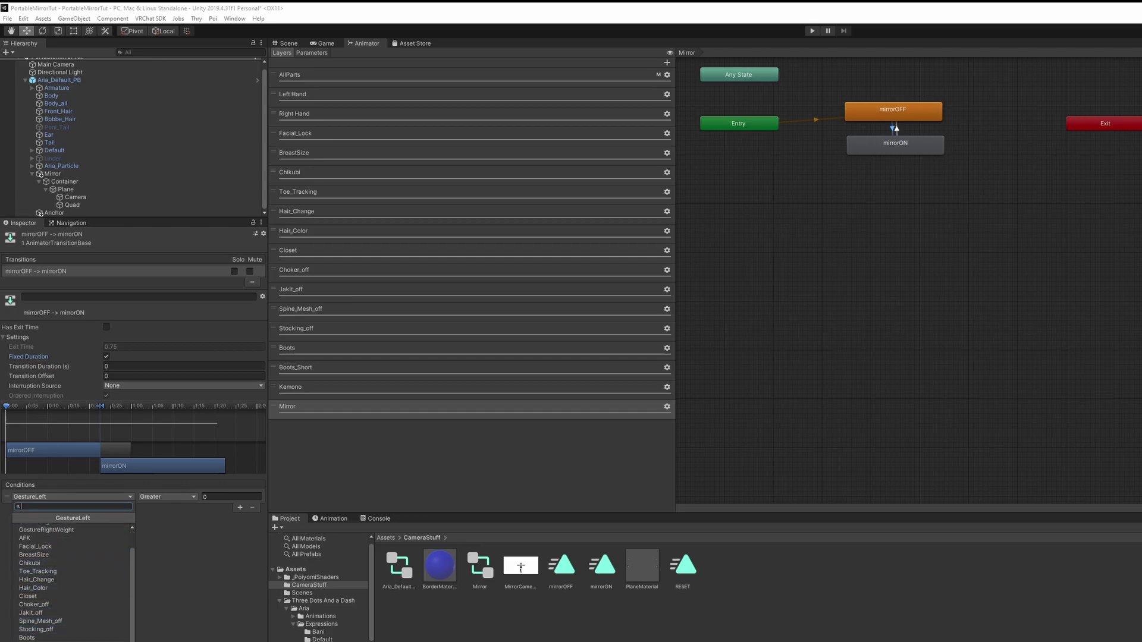
click(60, 630)
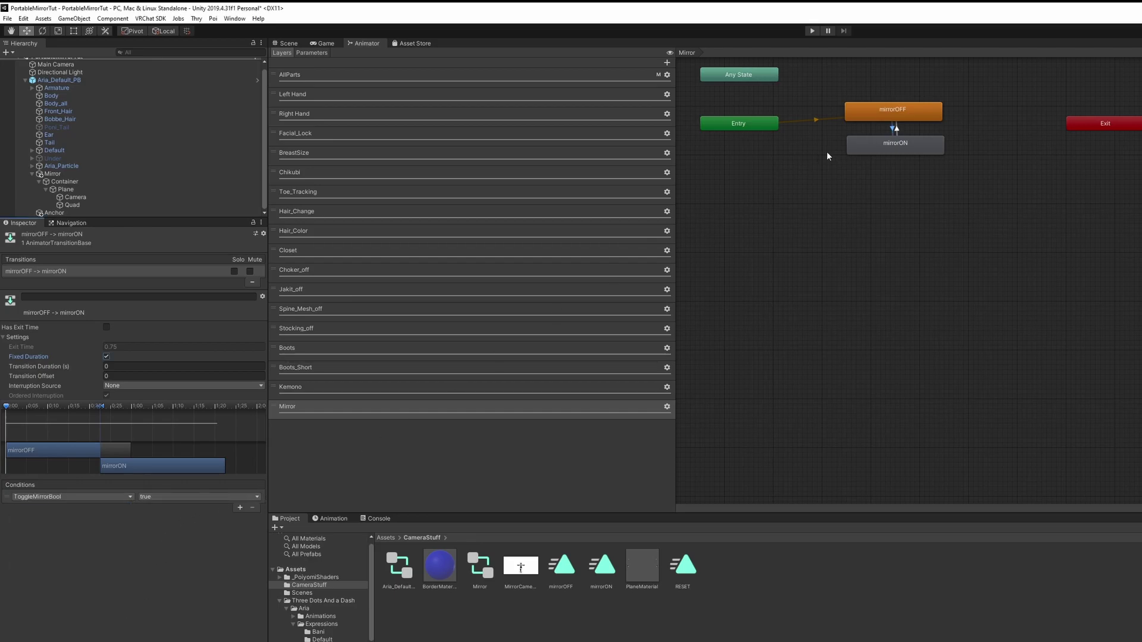
click(900, 128)
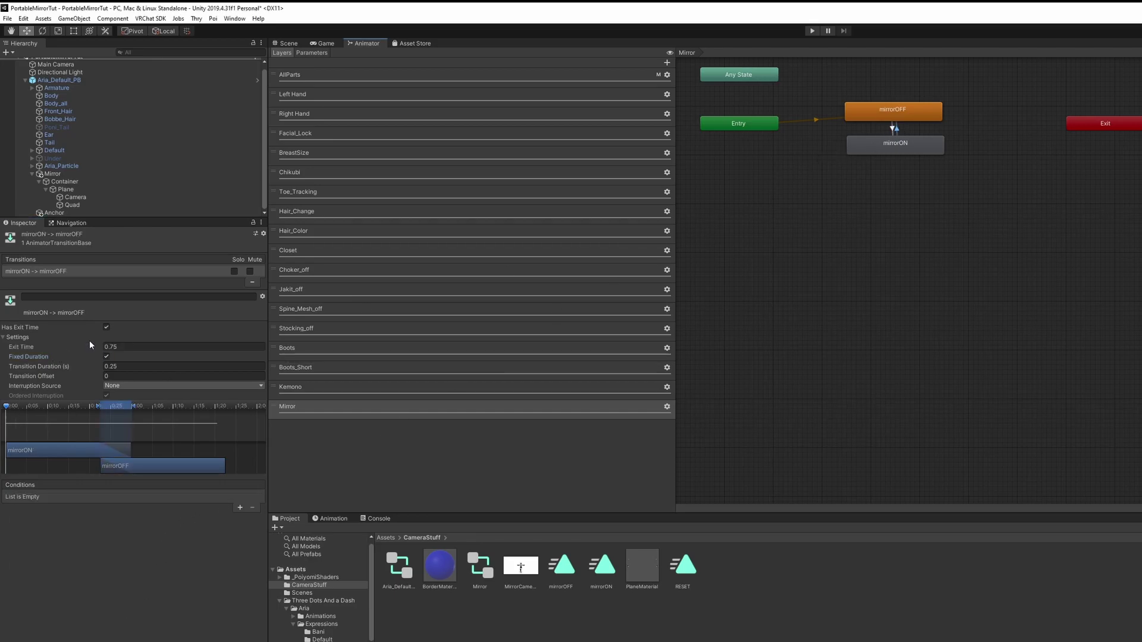
Step: Turn off Has Exit Time and set the mirrorON→mirrorOFF transition duration to 0
click(106, 327)
click(82, 368)
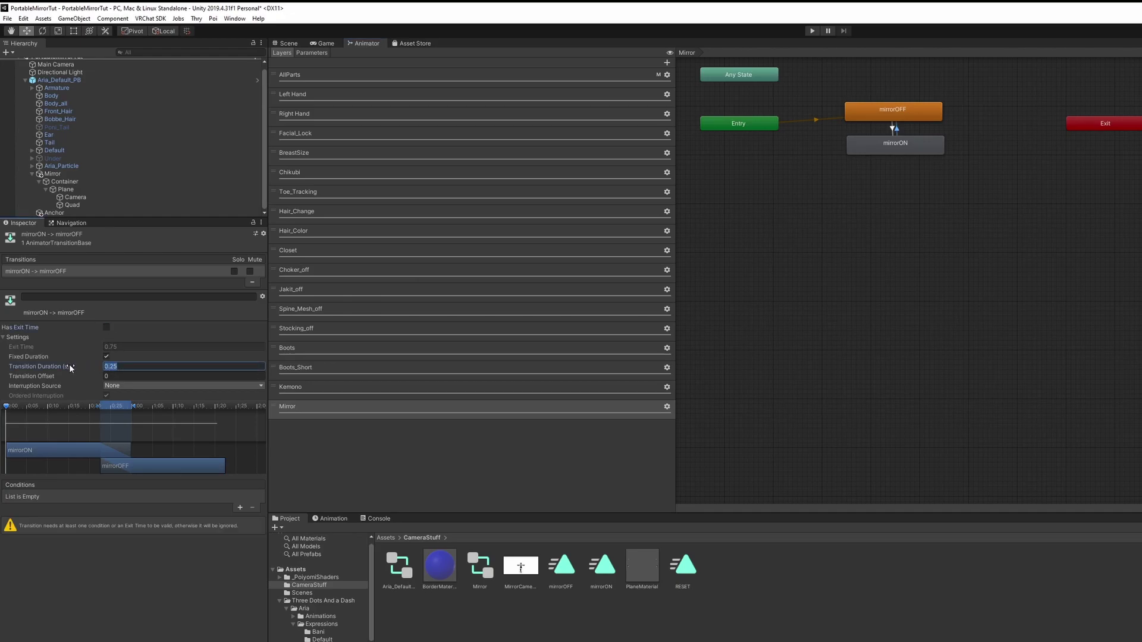
text(0)
Step: Add a condition so the transition fires when ToggleMirrorBool is false
click(241, 507)
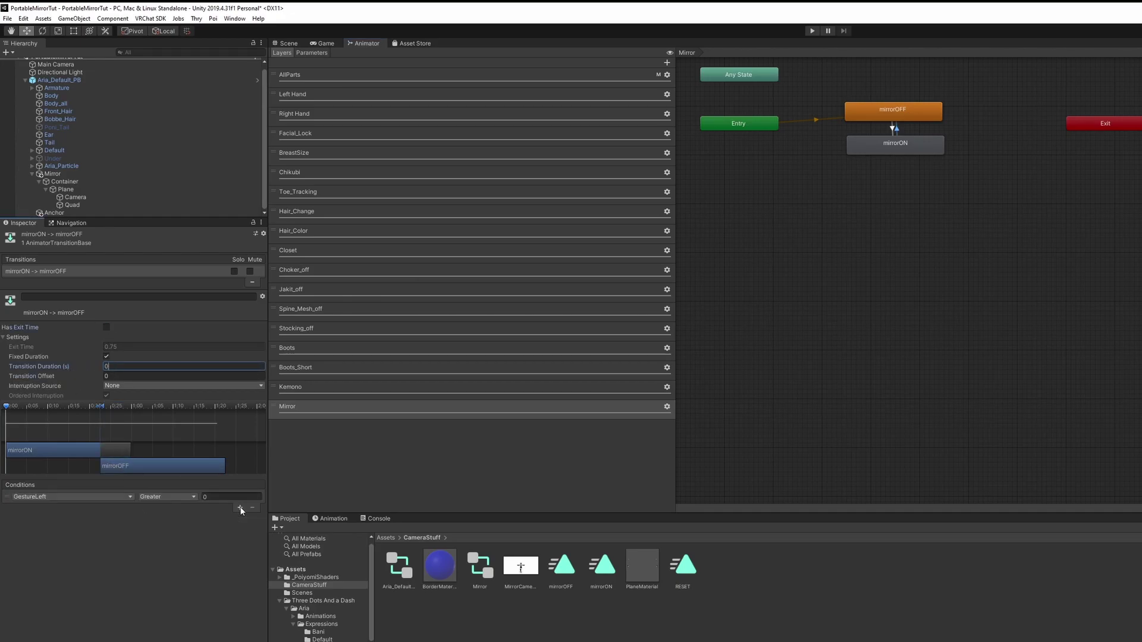
click(110, 497)
click(73, 598)
click(167, 498)
click(172, 516)
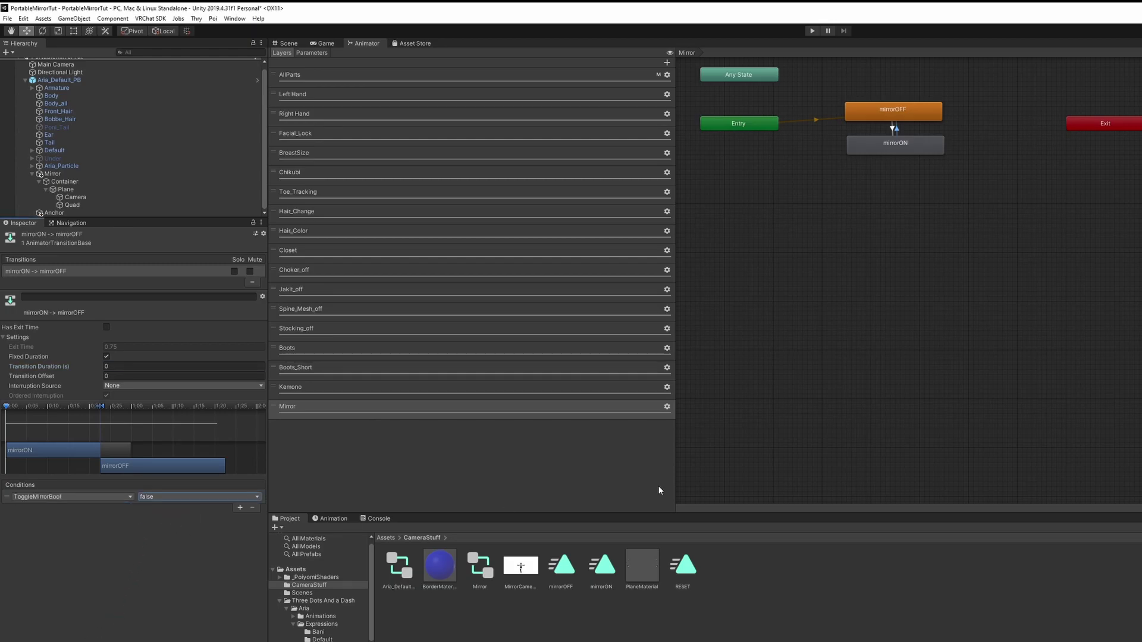
click(48, 85)
Step: Add a new Bool parameter named ToggleMirrorBool to the Aria_Parameters_Default asset
scroll(99, 496, down, 10)
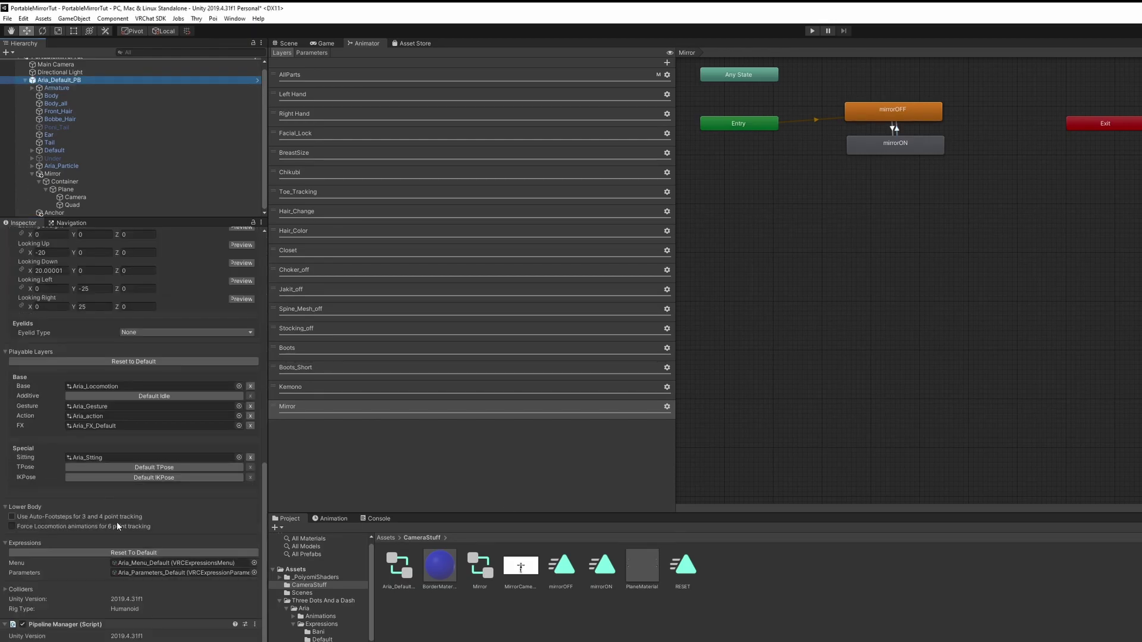
double_click(151, 574)
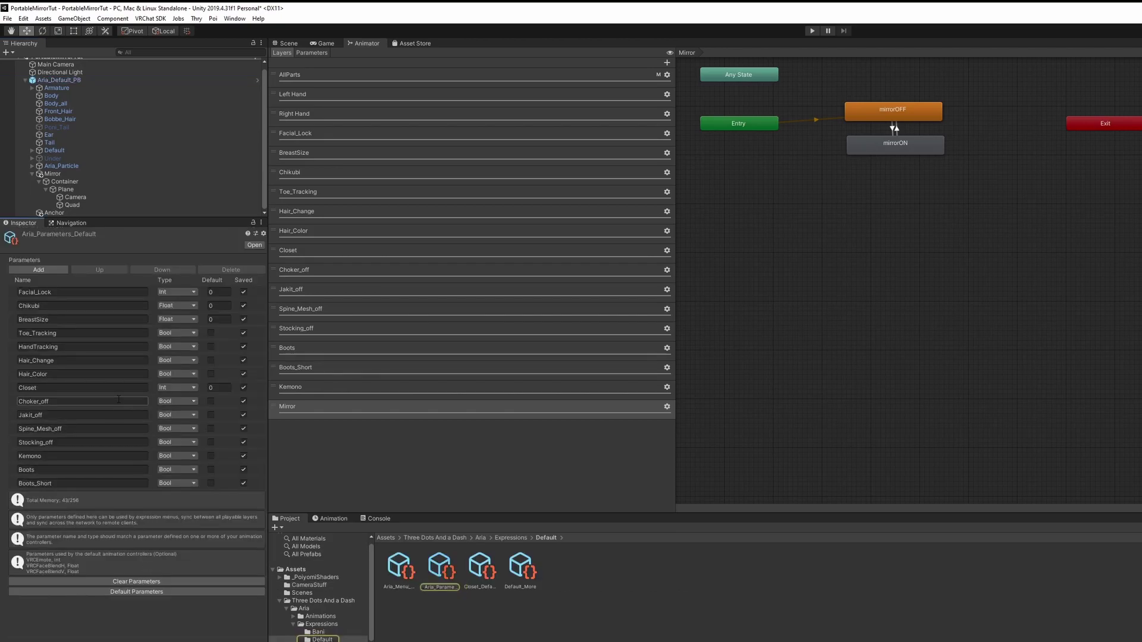
click(86, 304)
click(48, 267)
click(66, 498)
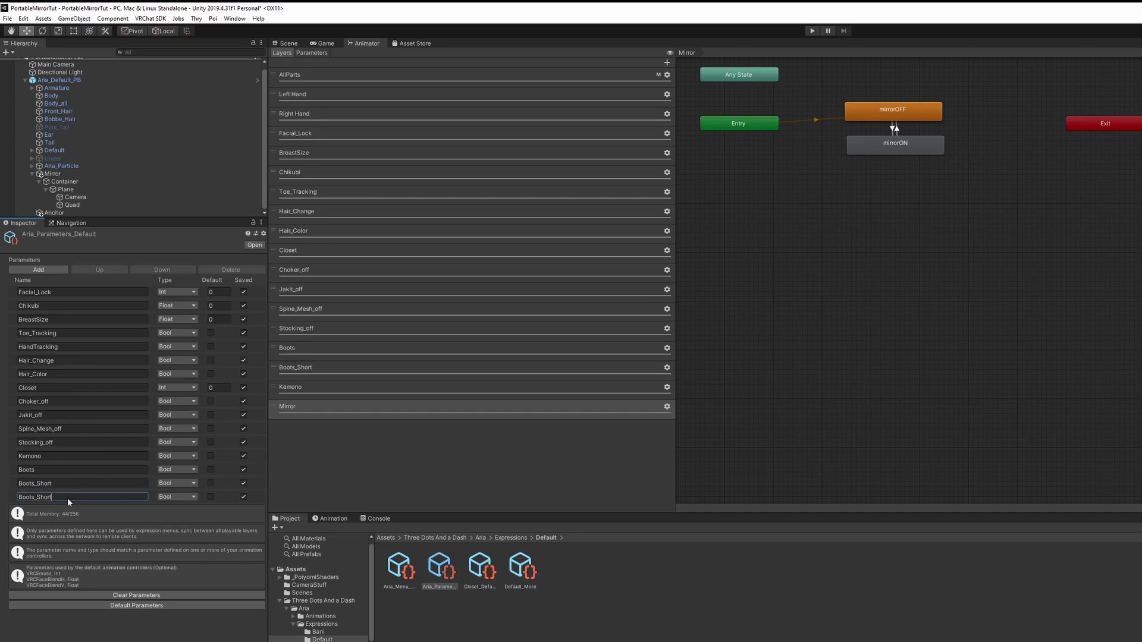
text(ToggleMirrorBool)
Step: Add a new control named Mirror to the Aria_Menu_Default expressions menu
click(73, 81)
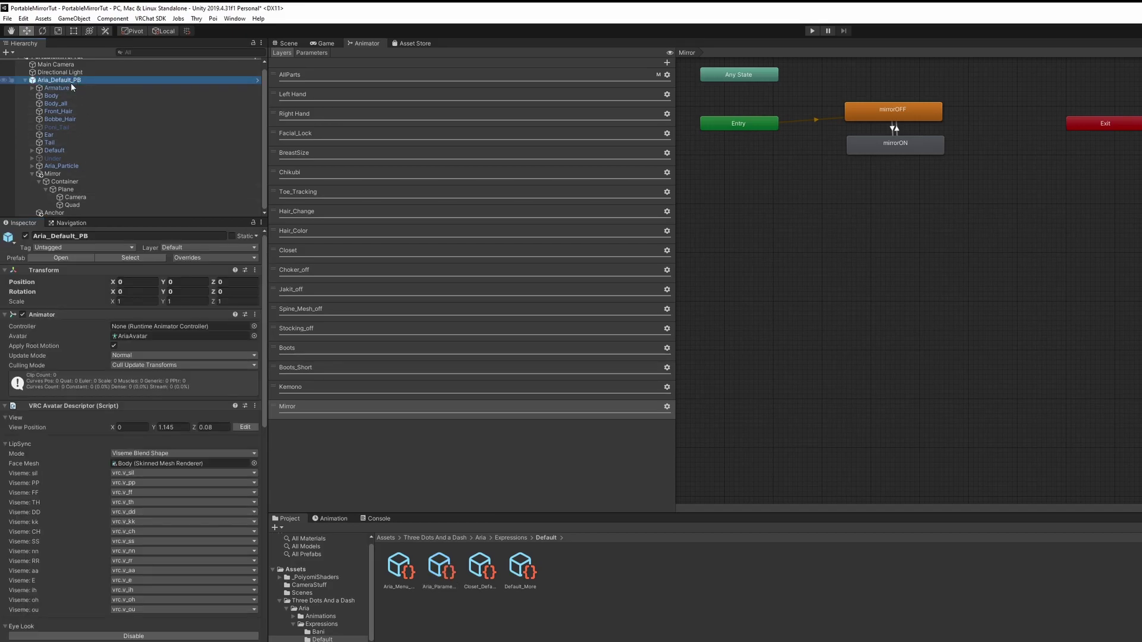
scroll(122, 476, down, 10)
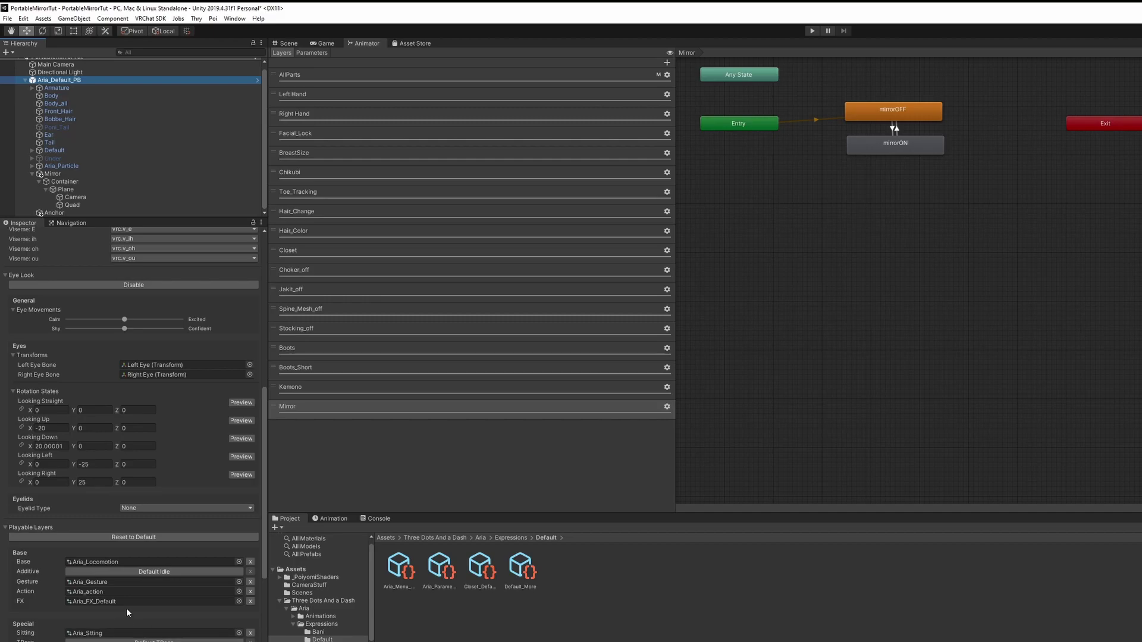
scroll(127, 608, down, 5)
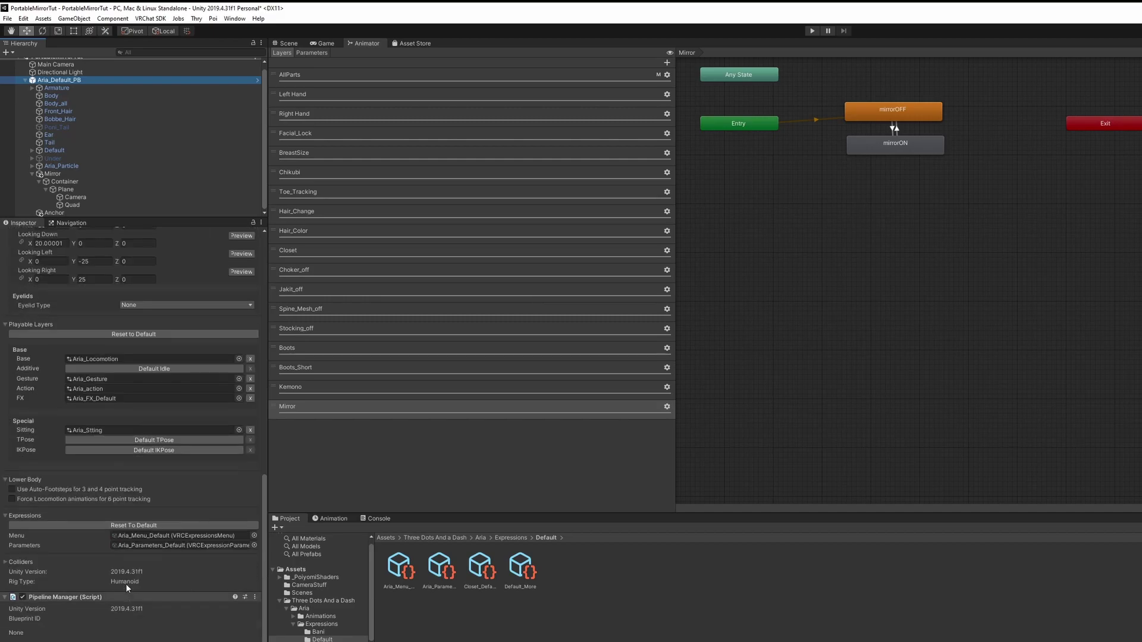
double_click(153, 536)
click(117, 333)
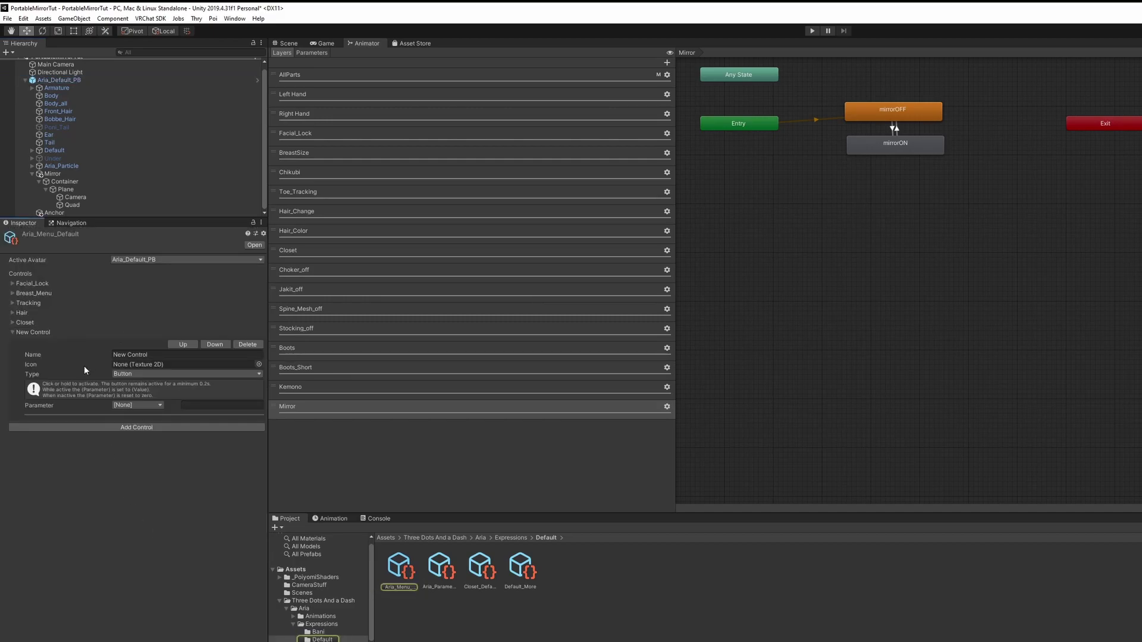
click(131, 354)
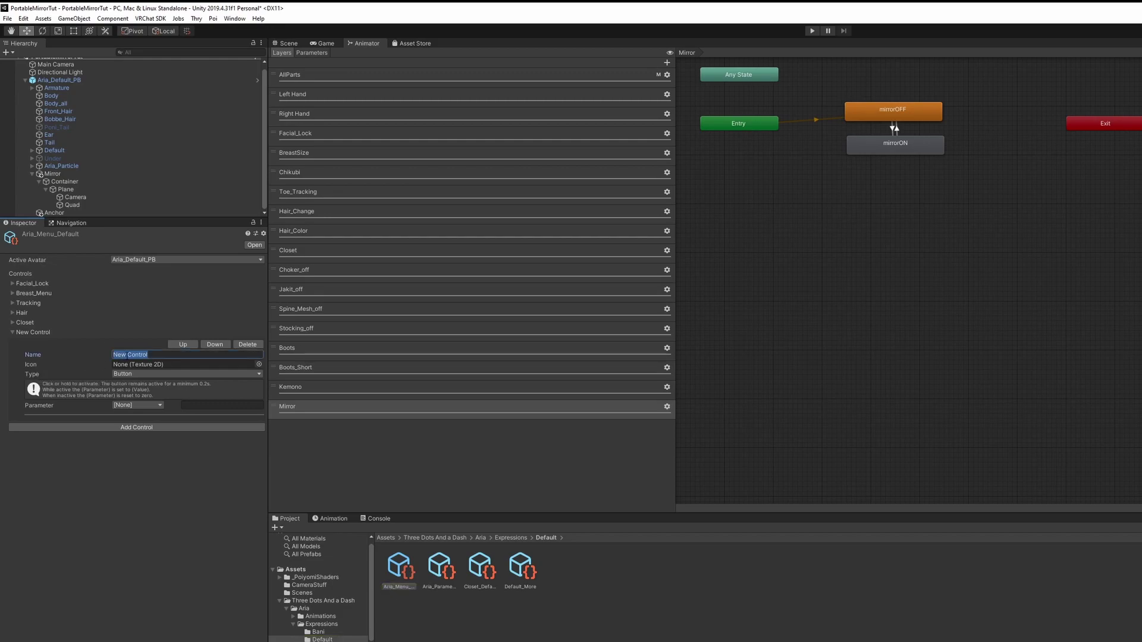
text(Mirror)
Step: Make the Mirror control a Toggle driven by ToggleMirrorBool
click(199, 374)
click(146, 392)
click(144, 405)
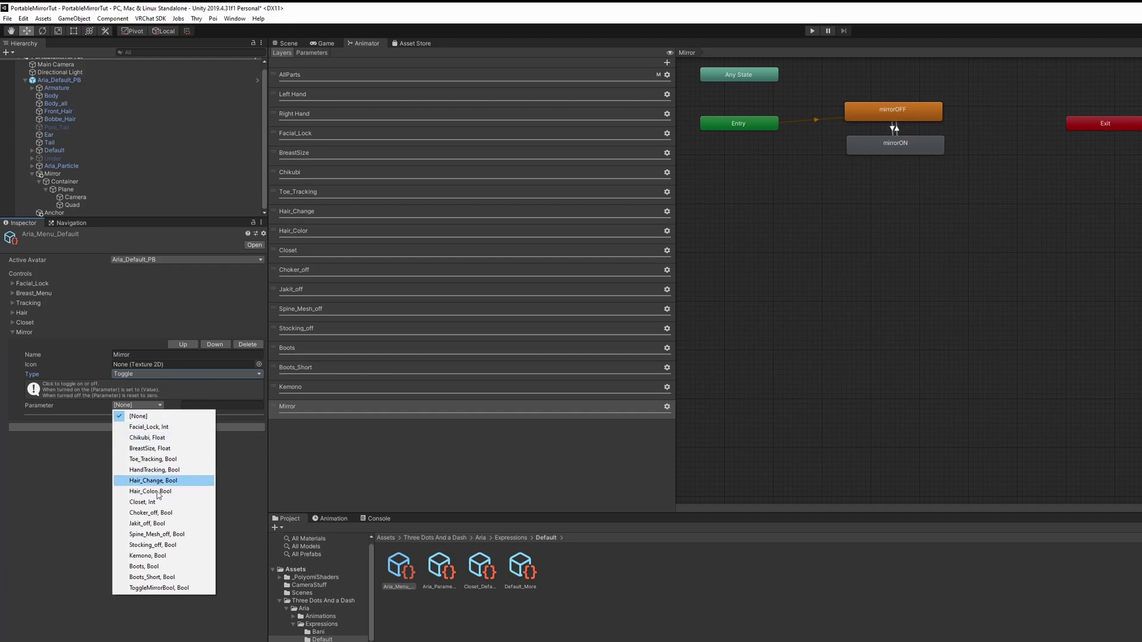
click(150, 587)
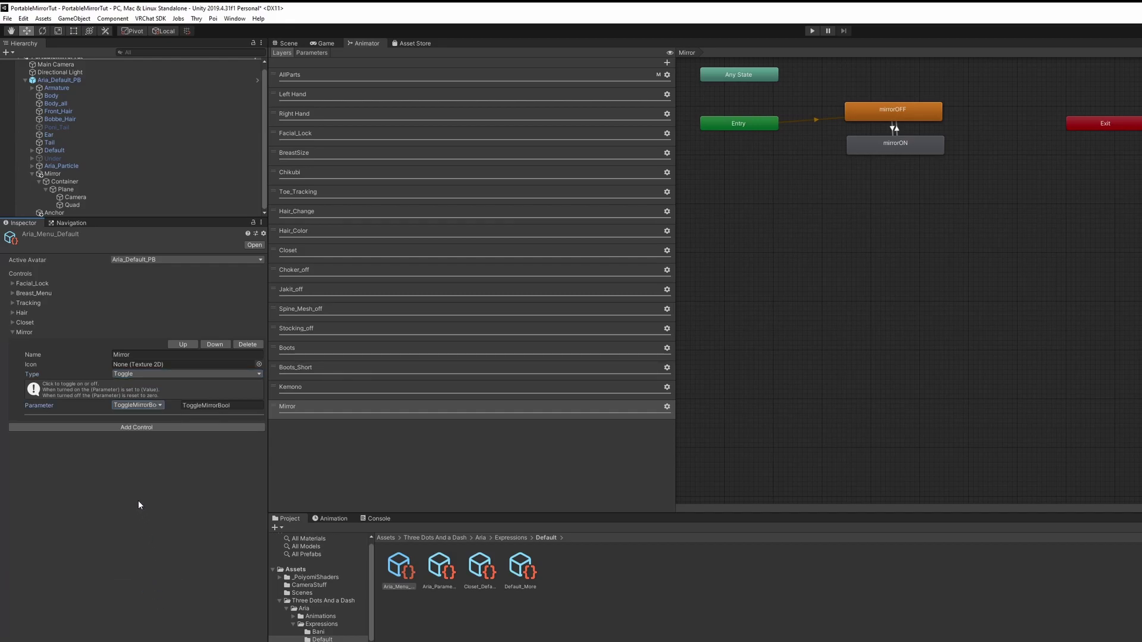